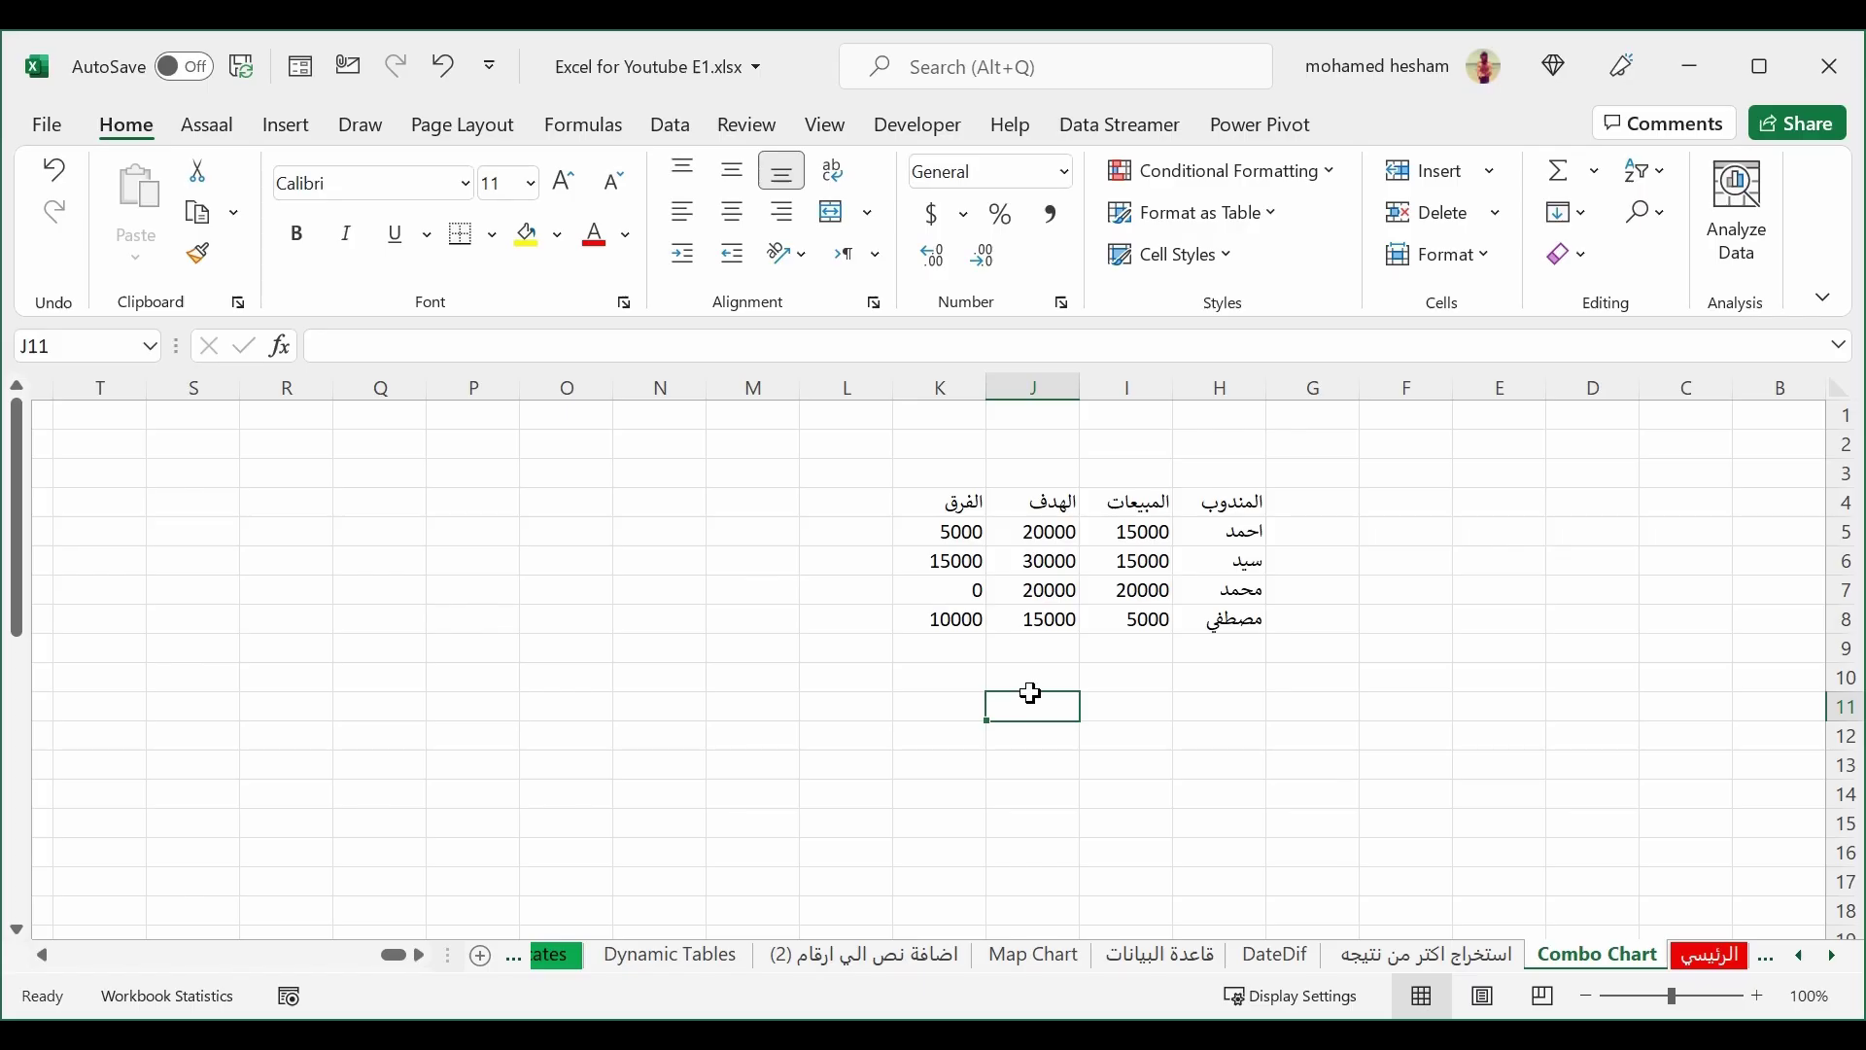
Step: Inspect the sales, target and salesperson cells and the =J5-I5 difference formula in K5
{"action": "left_click", "coordinate": [1108, 627]}
{"action": "left_click", "coordinate": [1215, 556]}
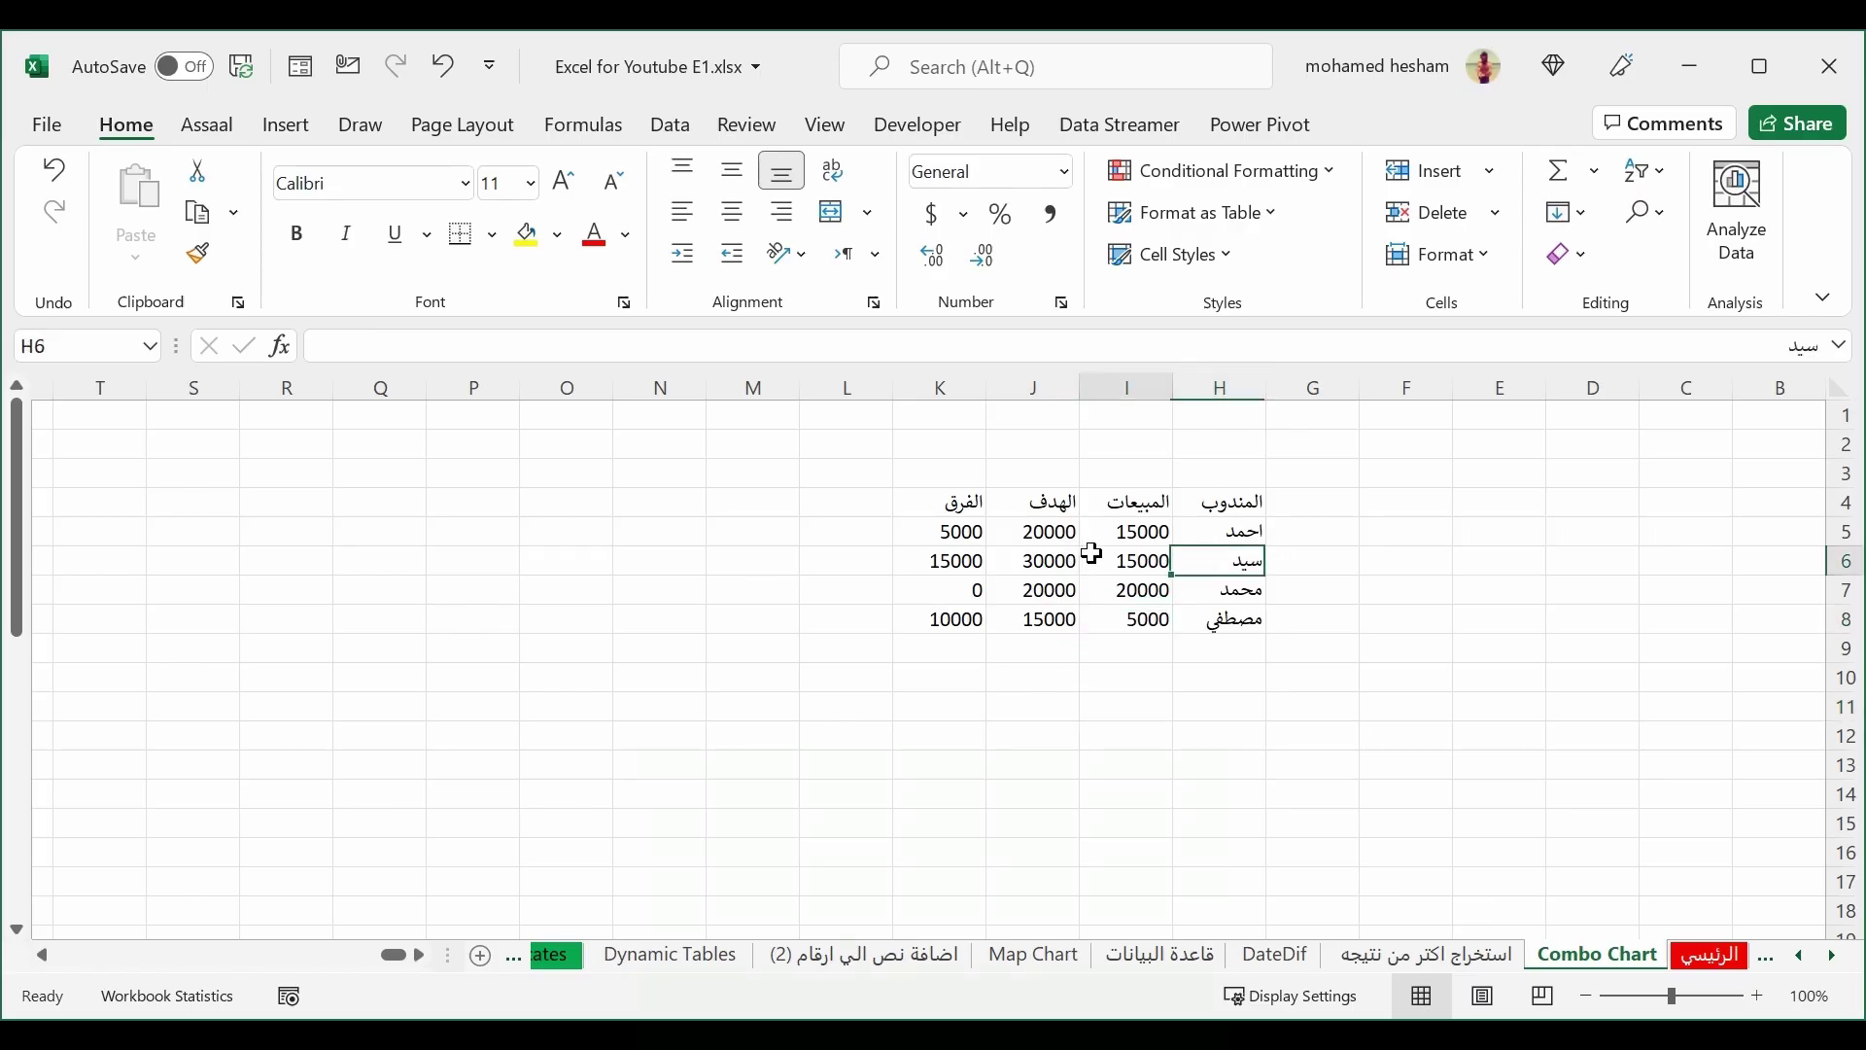
{"action": "left_click", "coordinate": [1093, 556]}
{"action": "left_click", "coordinate": [1048, 534]}
{"action": "left_click", "coordinate": [940, 535]}
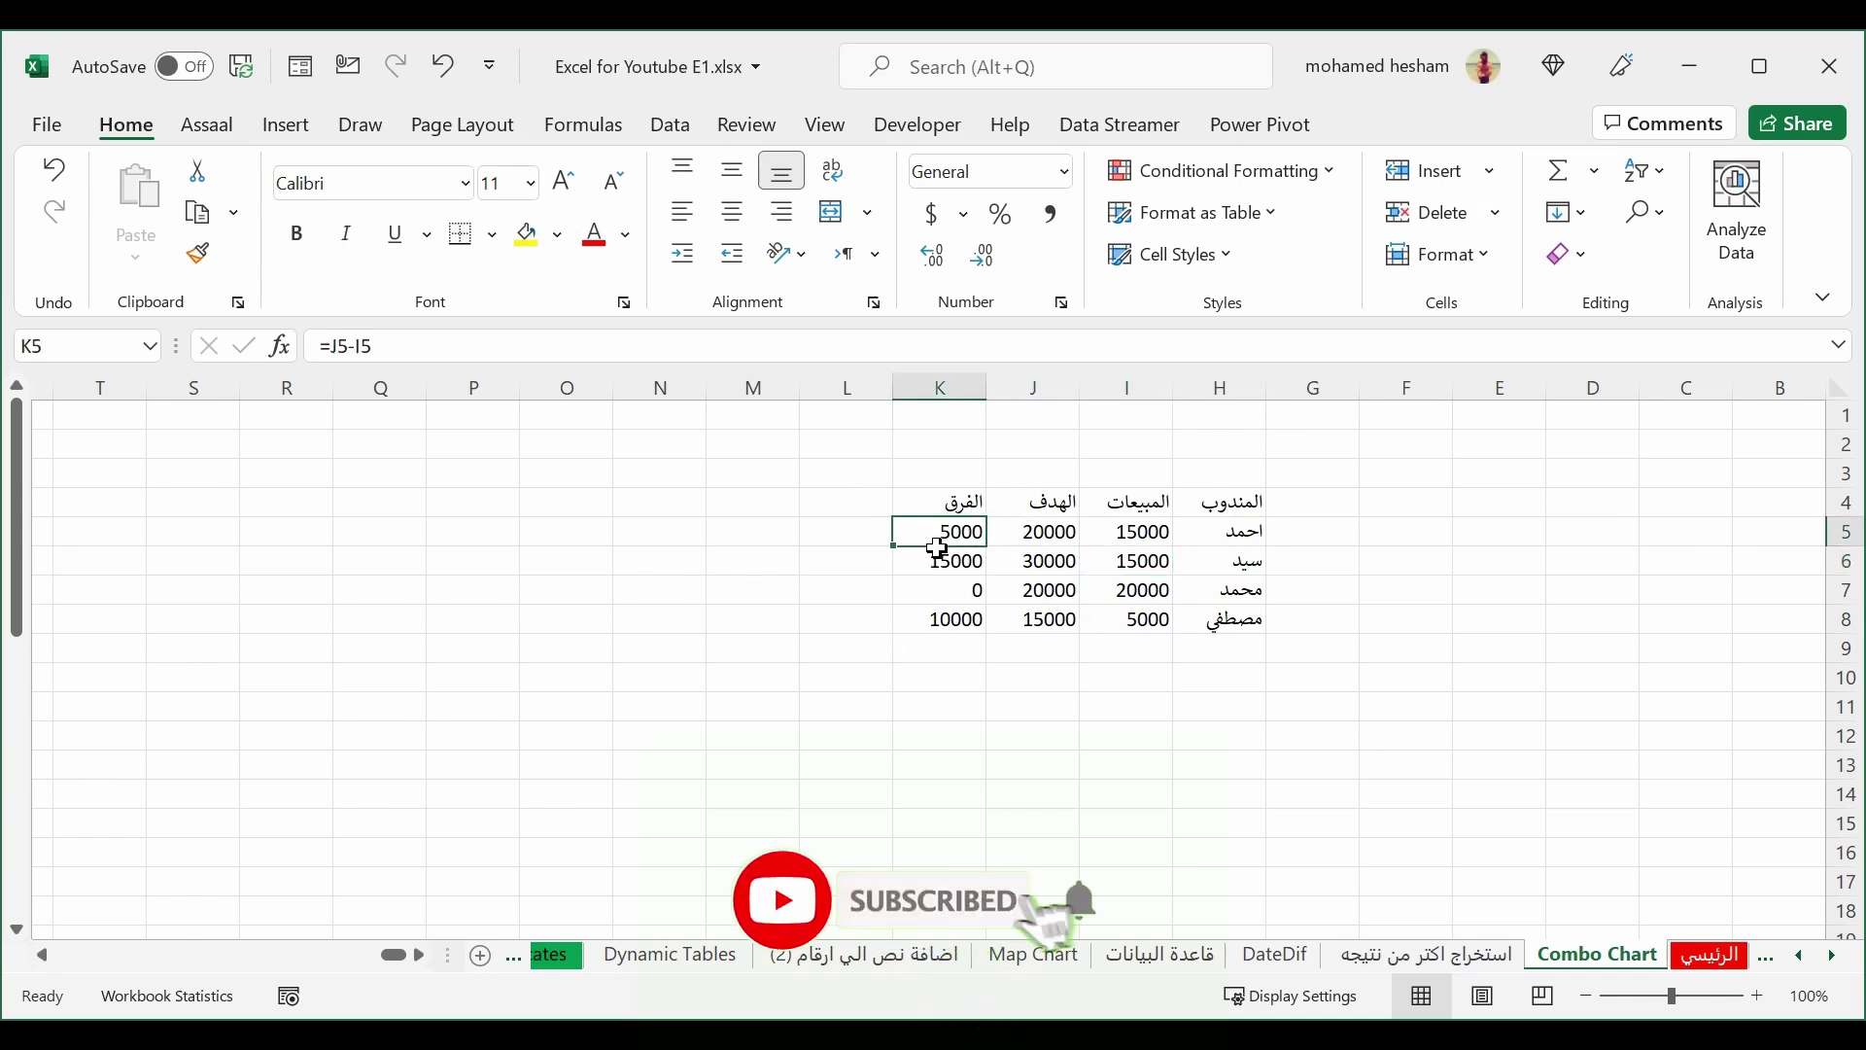
Step: Select the difference values K5:K8 (5000, 15000, 0, 10000)
{"action": "left_click_drag", "start_coordinate": [938, 544], "coordinate": [930, 609]}
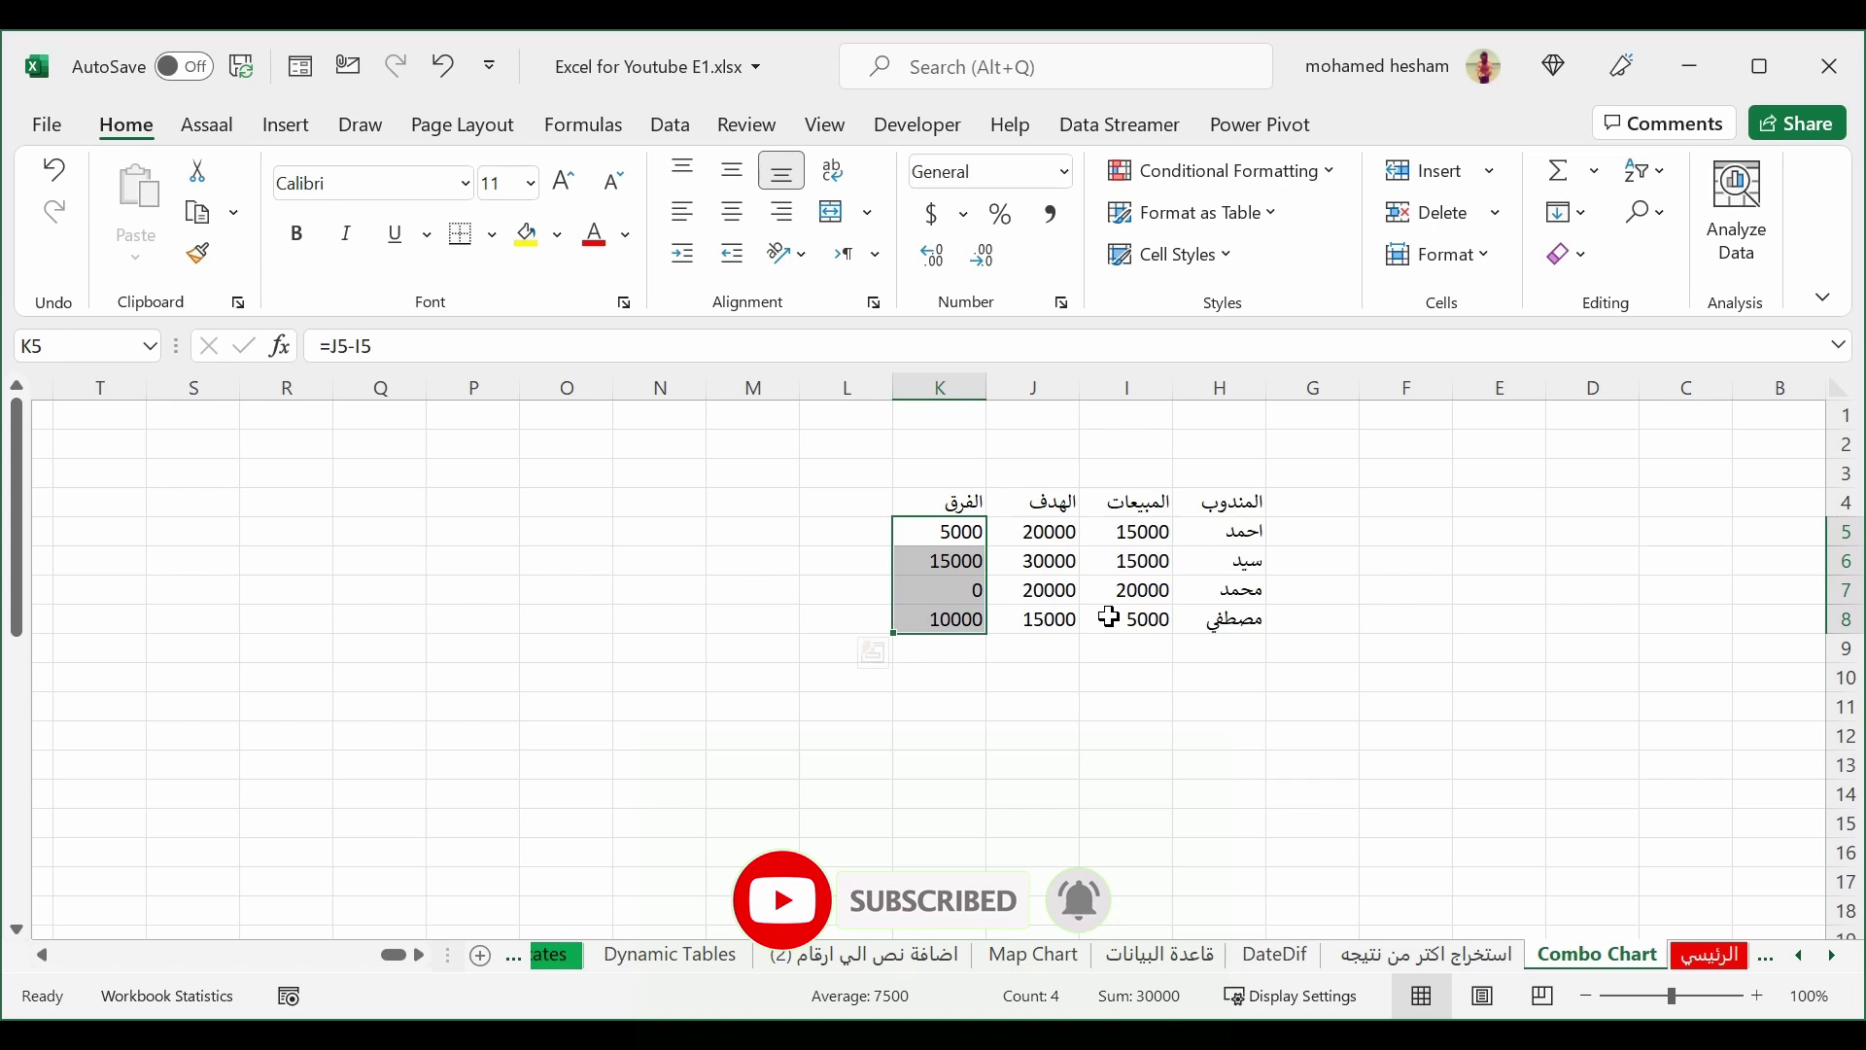
{"action": "mouse_move", "coordinate": [919, 533]}
{"action": "left_mouse_down"}
{"action": "mouse_move", "coordinate": [930, 759]}
{"action": "mouse_move", "coordinate": [926, 545]}
{"action": "left_mouse_up"}
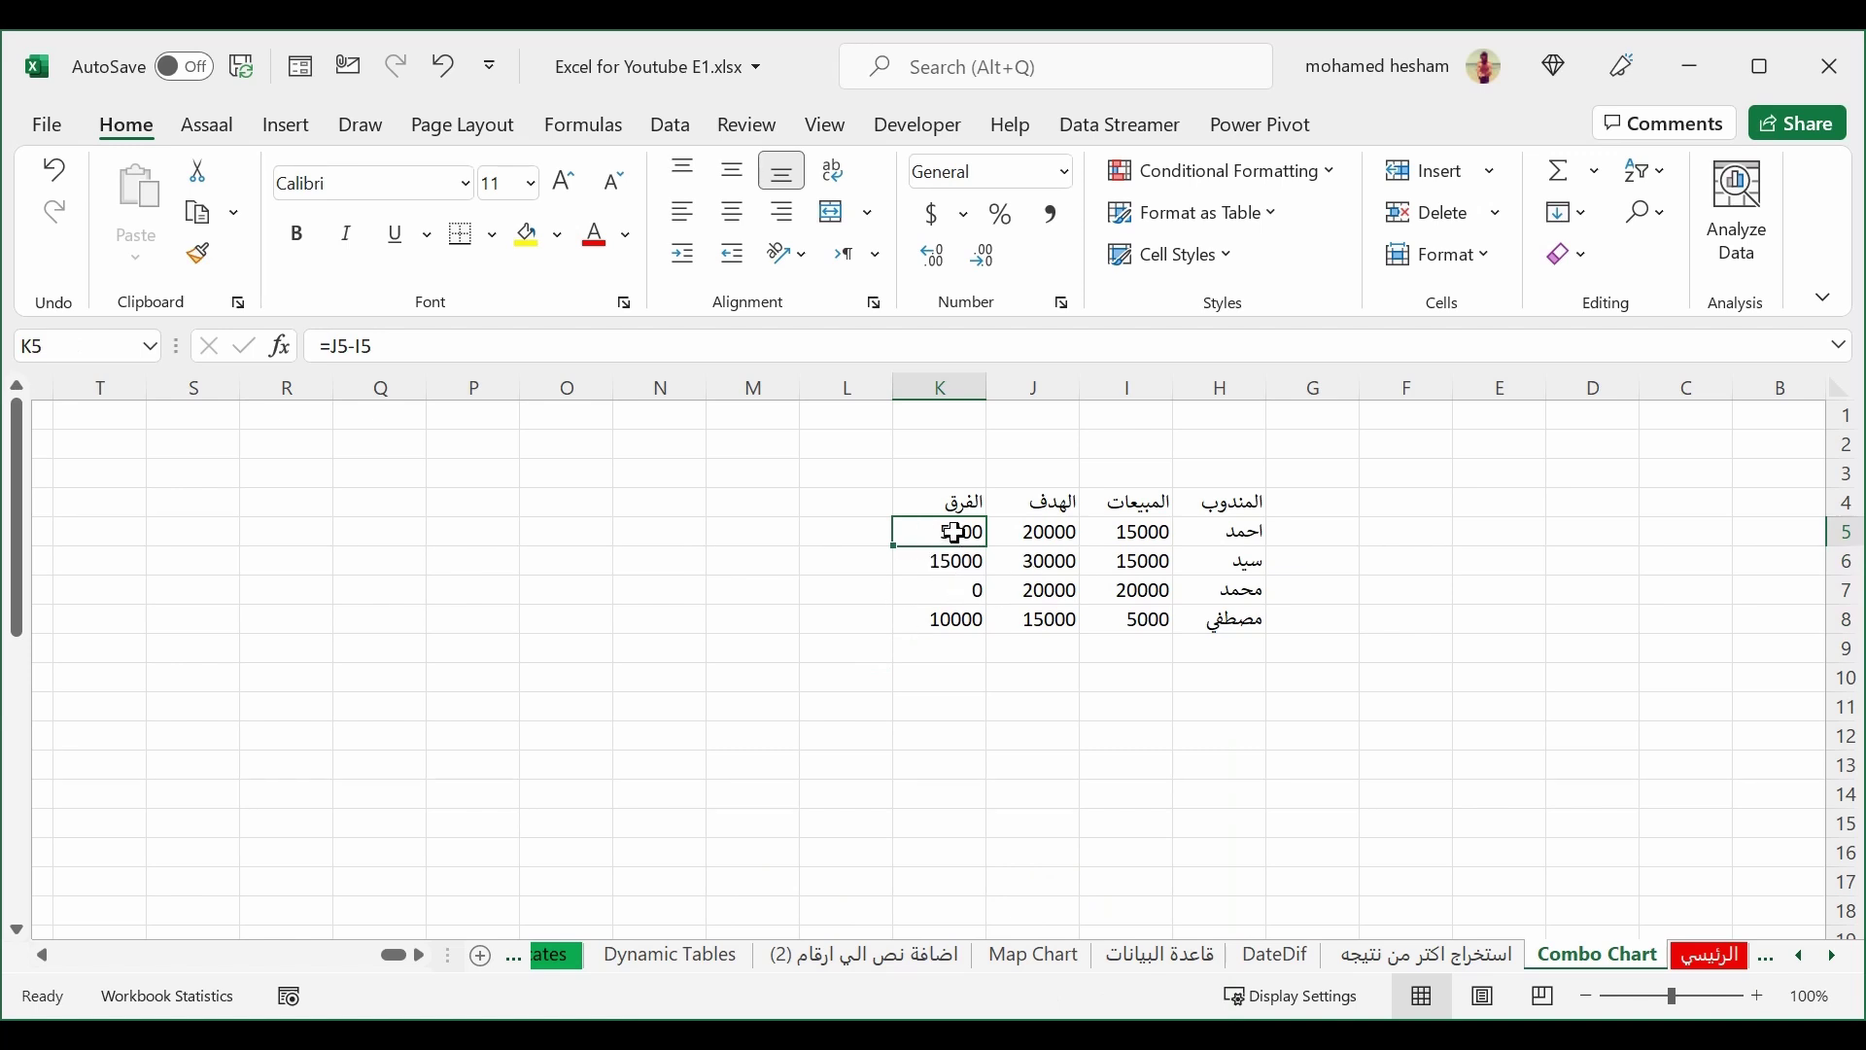
{"action": "left_click_drag", "start_coordinate": [954, 533], "coordinate": [942, 620]}
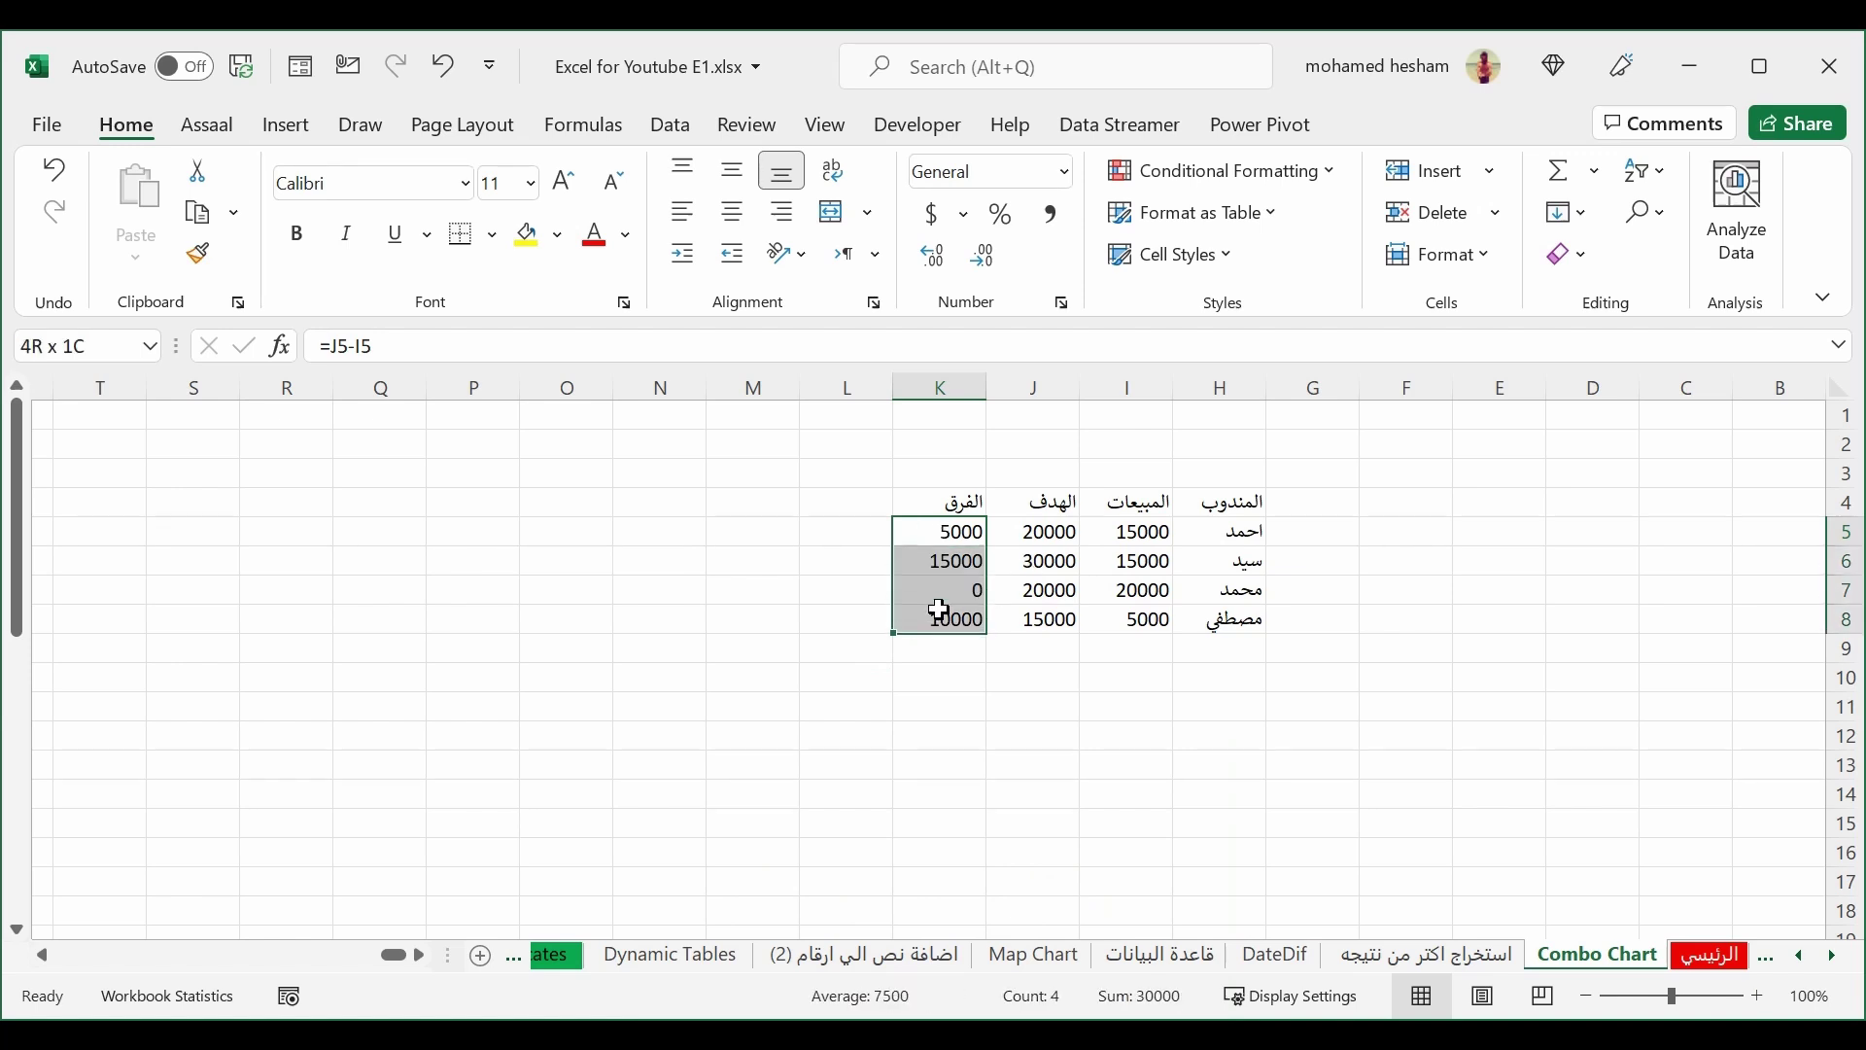
Step: Apply the 3 Traffic Lights icon set to the difference cells K5:K8
{"action": "left_click", "coordinate": [1326, 184]}
{"action": "mouse_move", "coordinate": [1211, 513]}
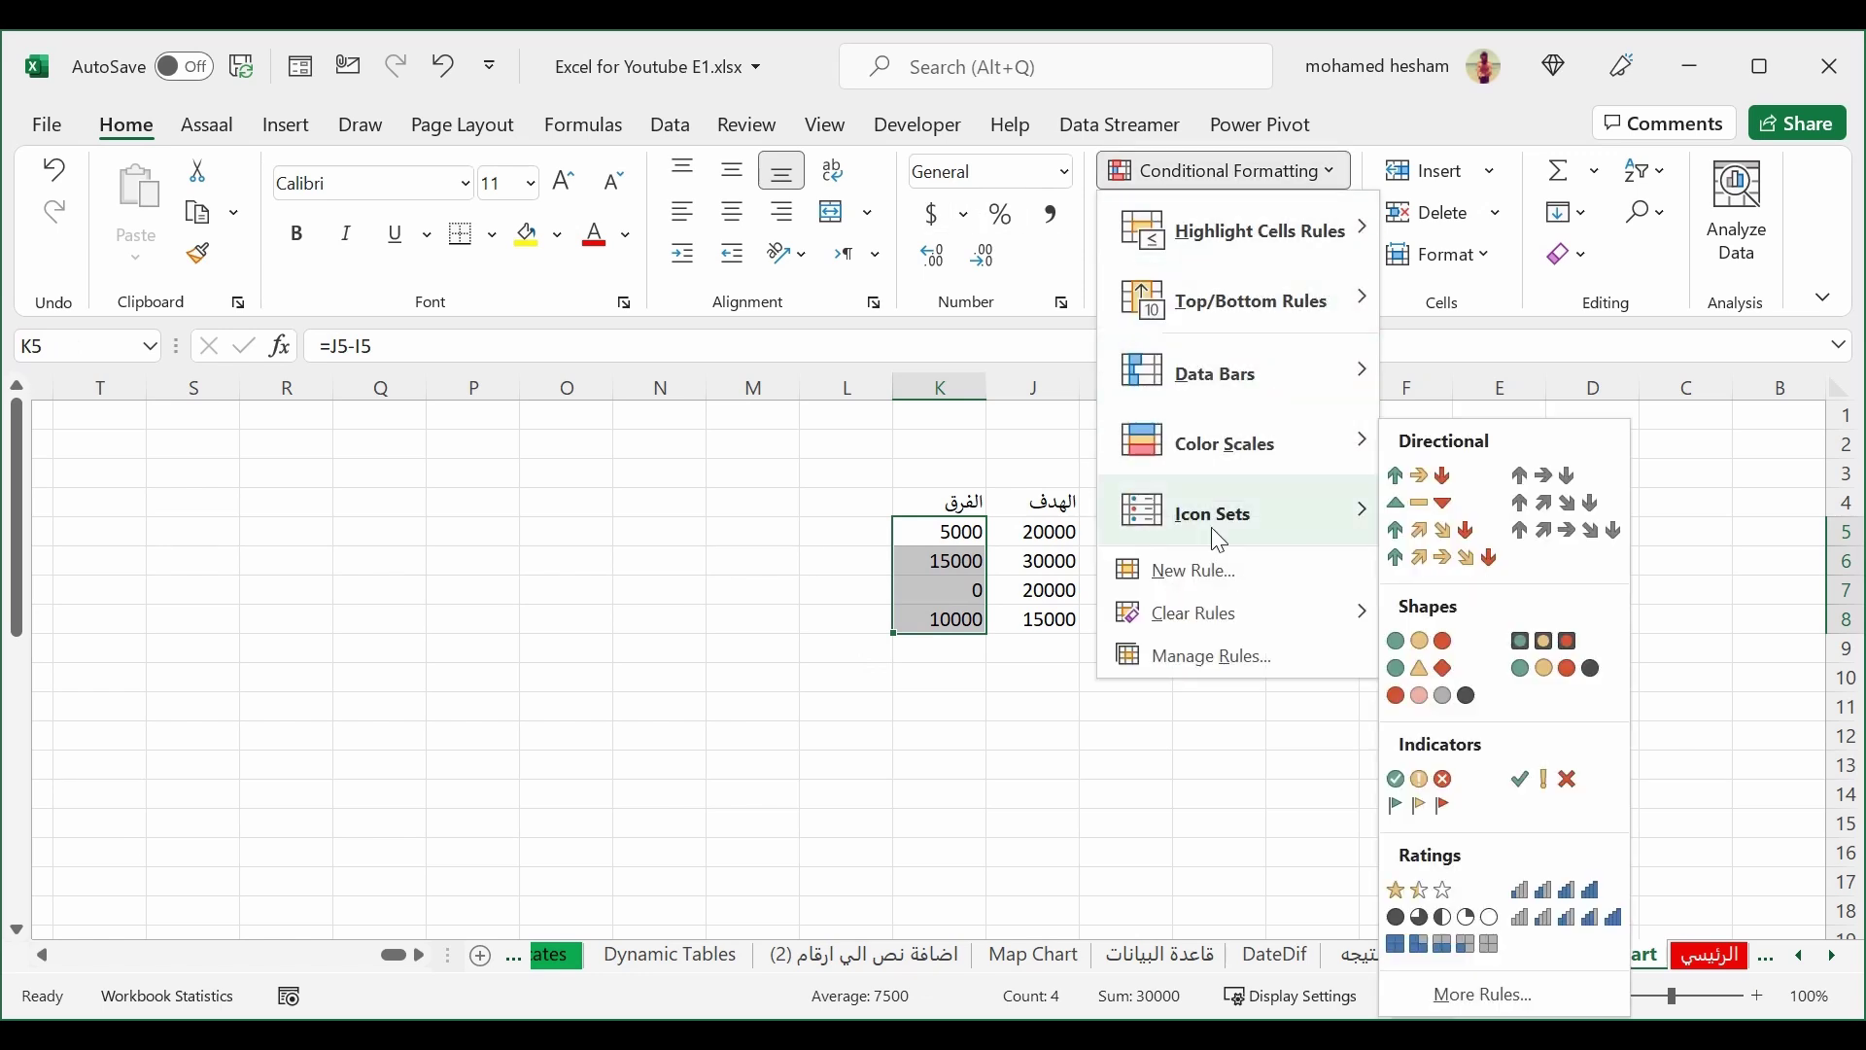
{"action": "left_click", "coordinate": [1424, 639]}
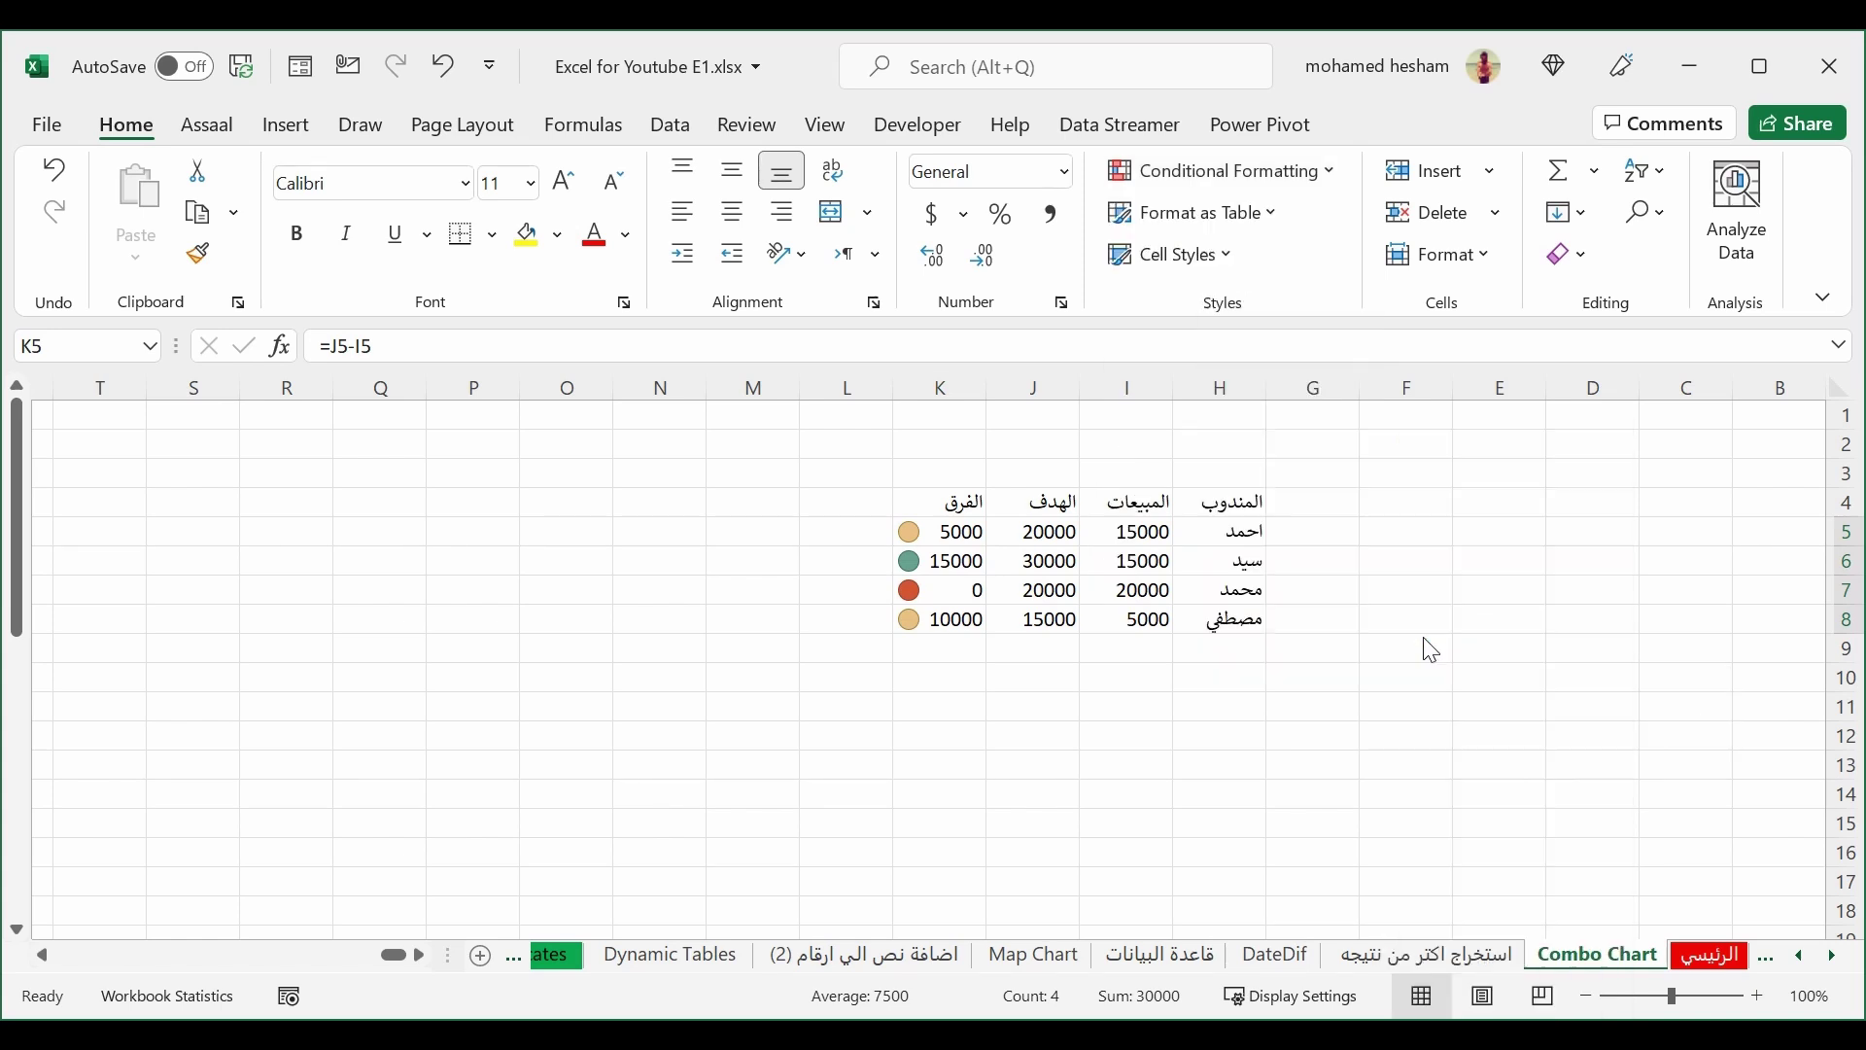
{"action": "left_click", "coordinate": [1008, 733]}
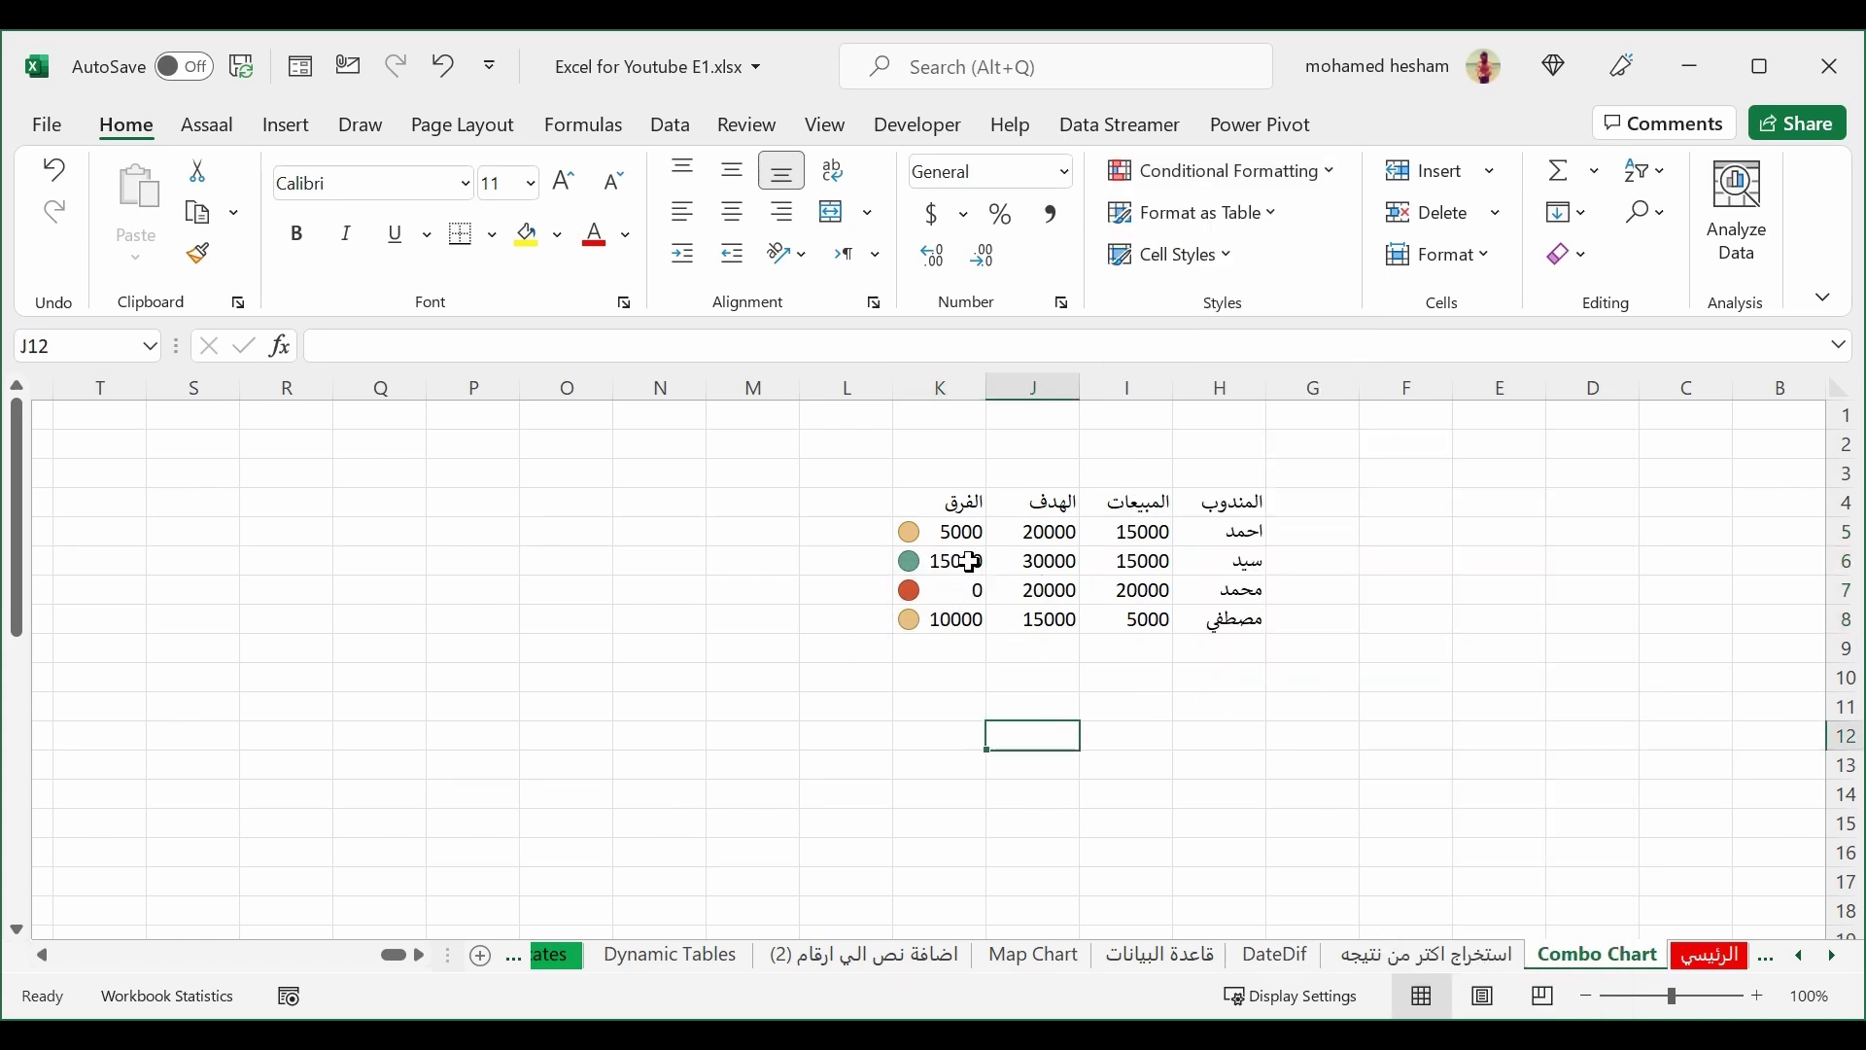
Step: Check the icons against the I6, J6, K6 and K7 values, then reselect K5:K8
{"action": "left_click", "coordinate": [1135, 561]}
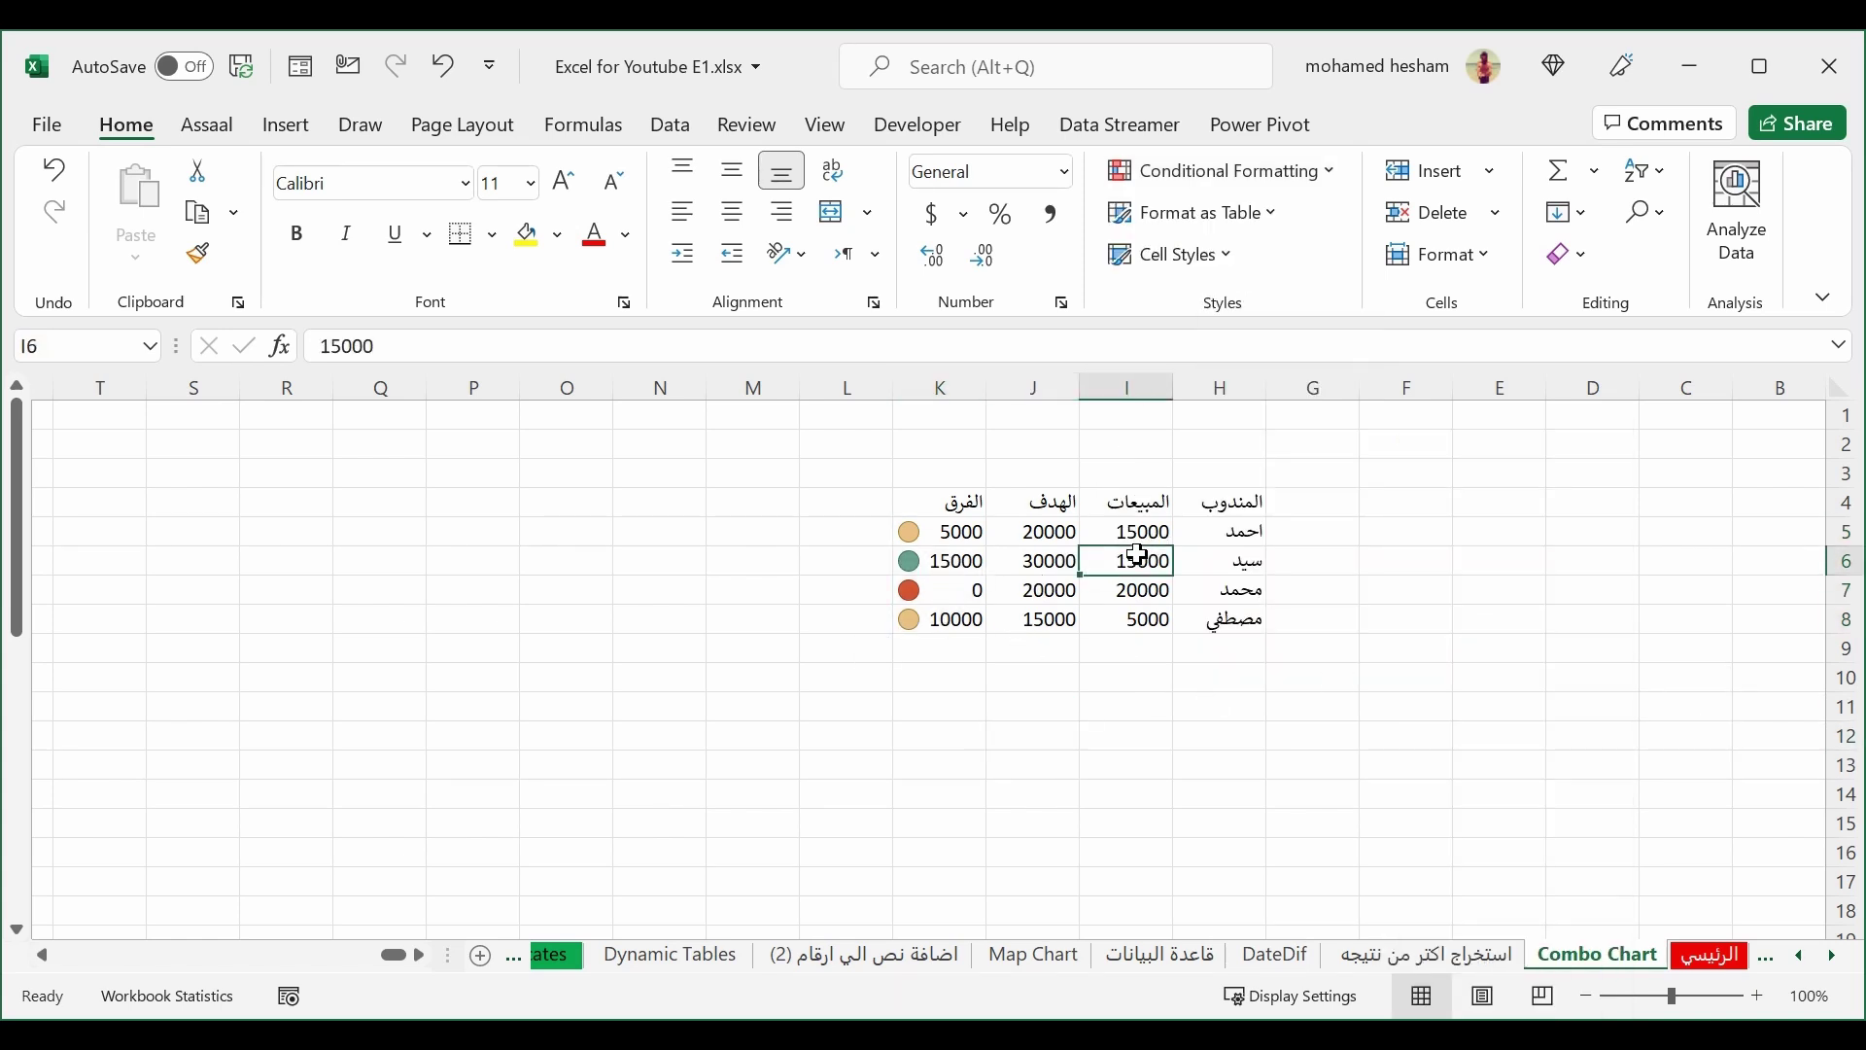
{"action": "left_click", "coordinate": [1038, 560]}
{"action": "left_click", "coordinate": [936, 587]}
{"action": "left_click", "coordinate": [944, 559]}
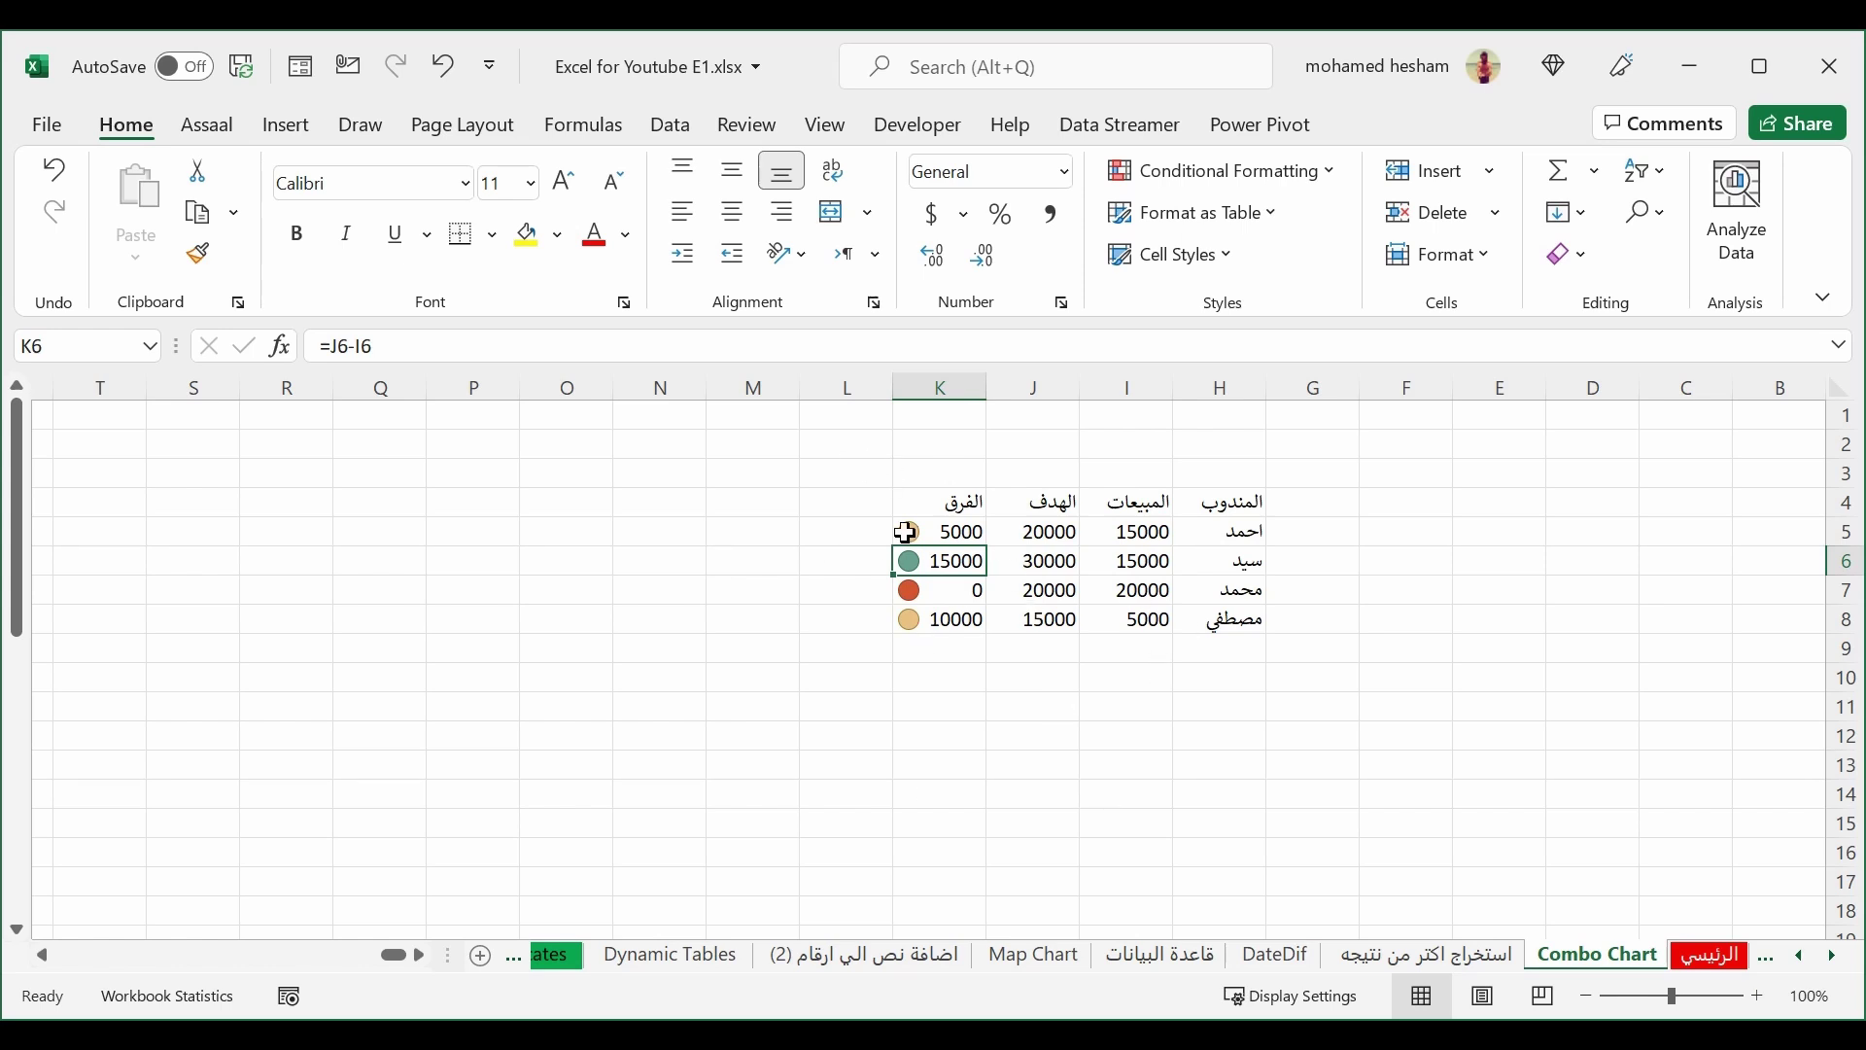
{"action": "left_click_drag", "start_coordinate": [919, 531], "coordinate": [923, 616]}
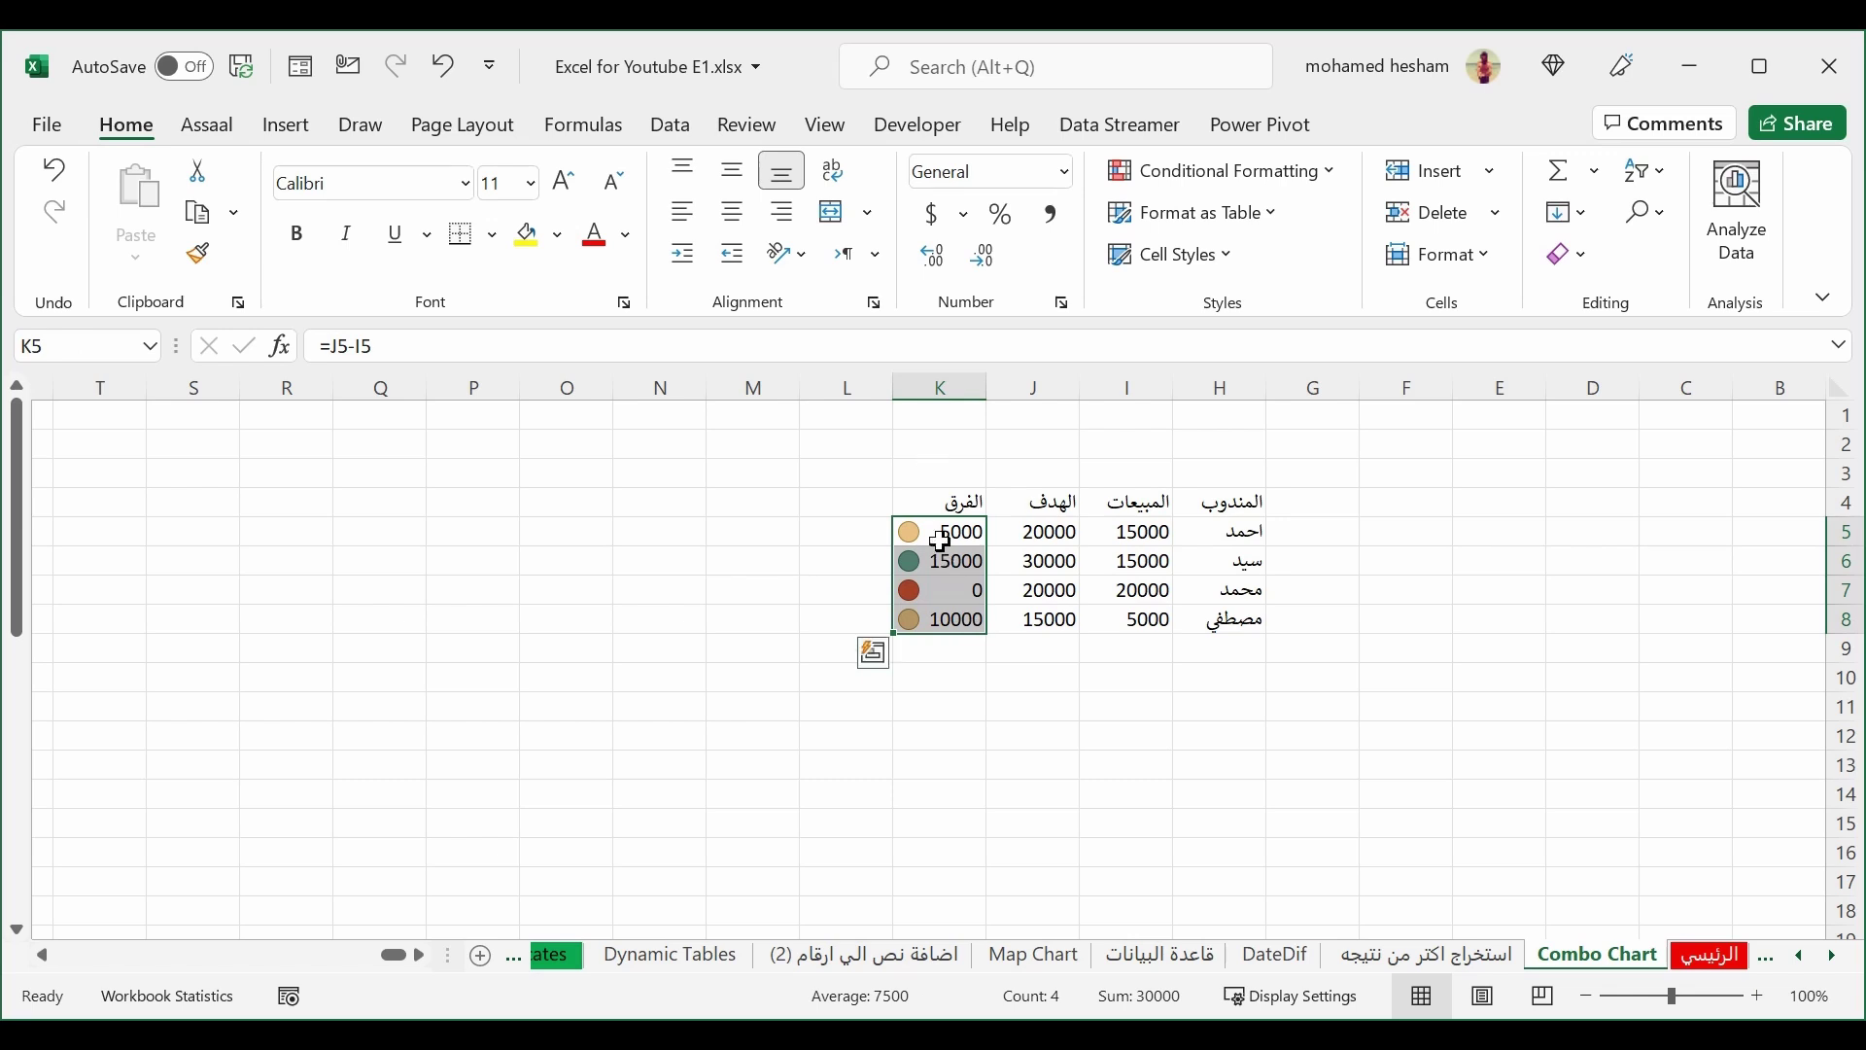
Step: Open the K5:K8 Icon Set rule from Manage Rules in Edit Rule, showing its 67/33 percent thresholds
{"action": "left_click", "coordinate": [1334, 173]}
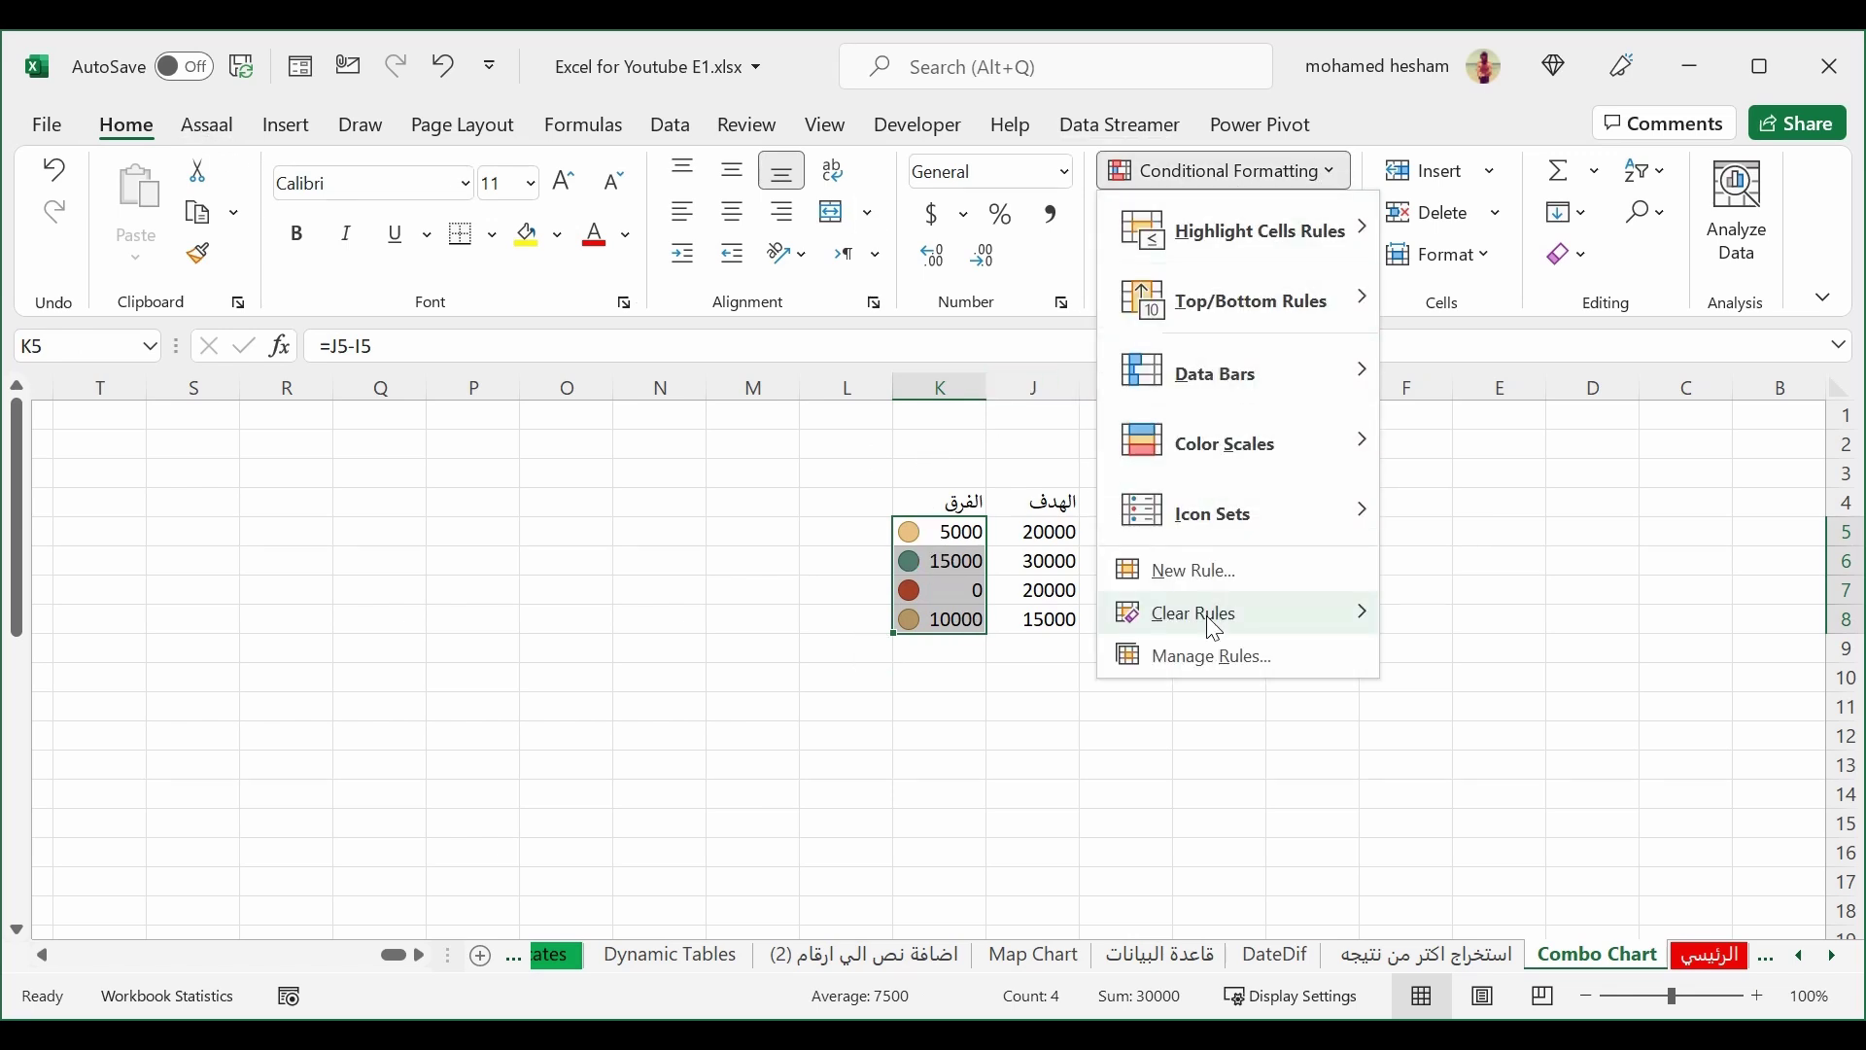
{"action": "left_click", "coordinate": [1252, 651]}
{"action": "left_click_drag", "start_coordinate": [972, 331], "coordinate": [834, 277]}
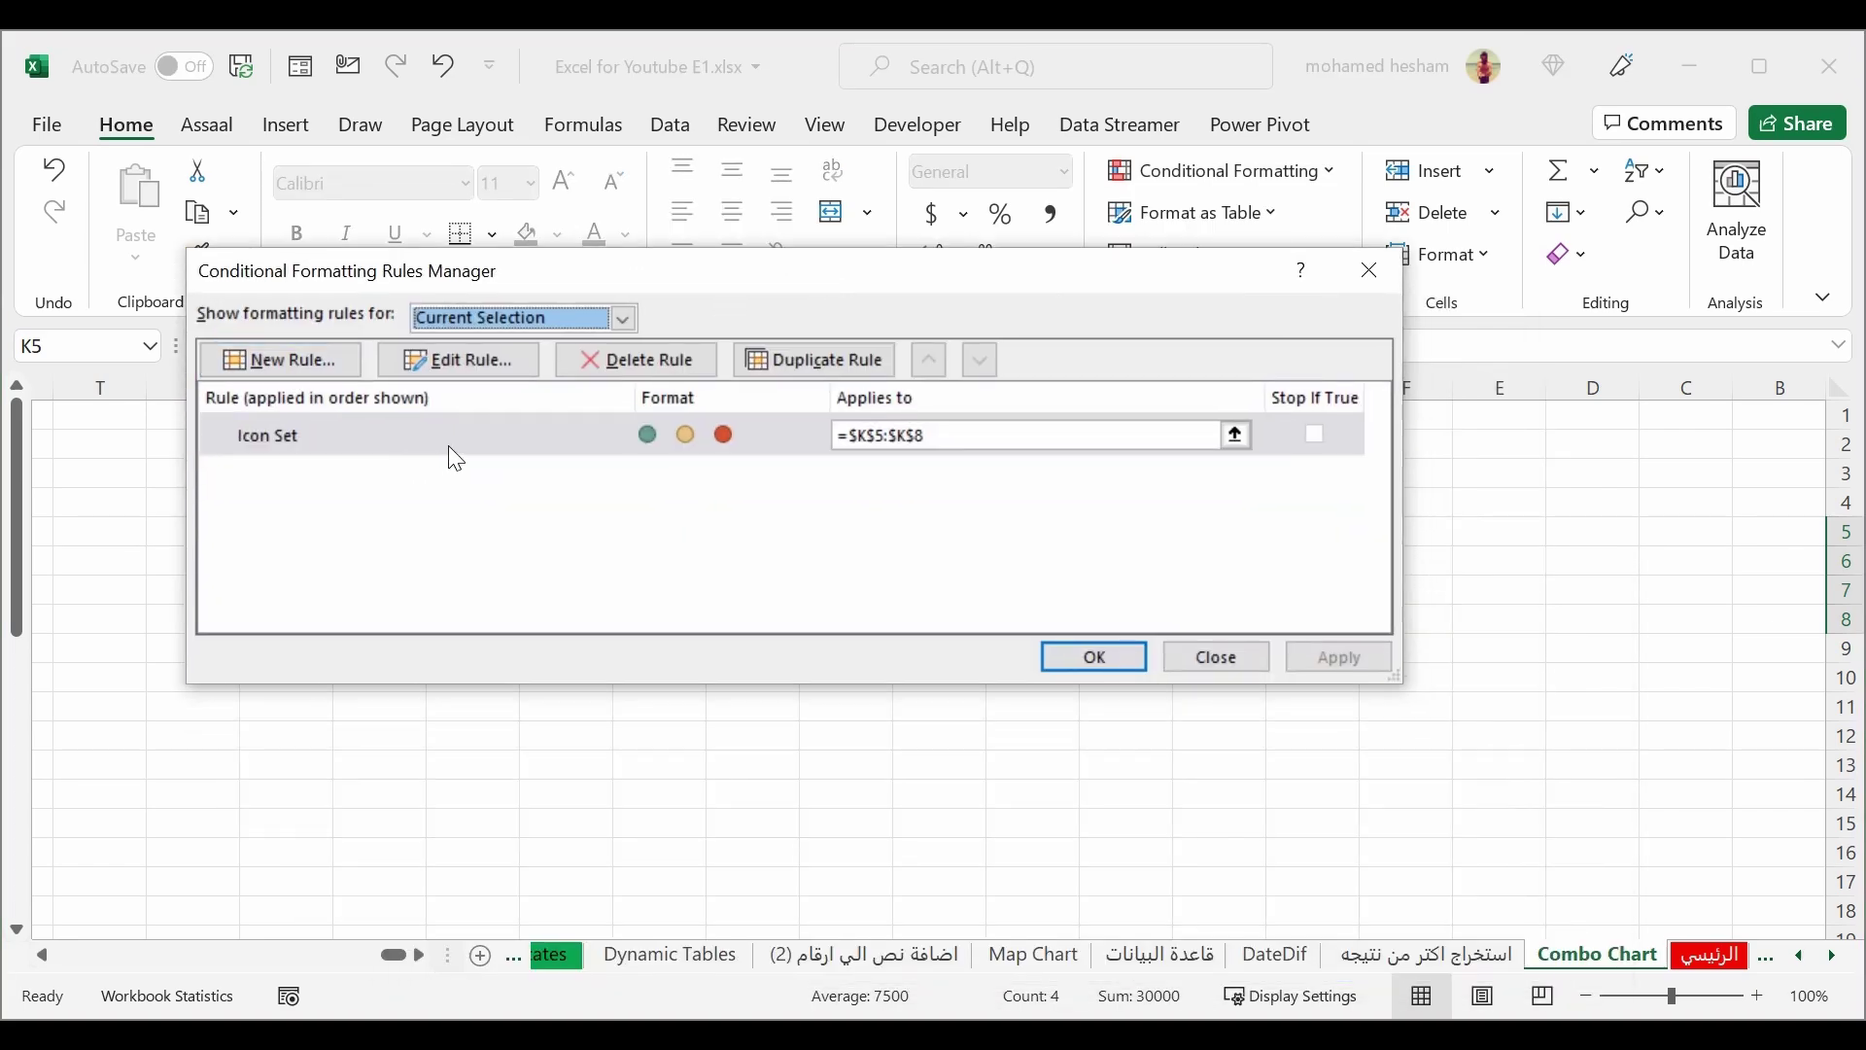
{"action": "left_click", "coordinate": [449, 447]}
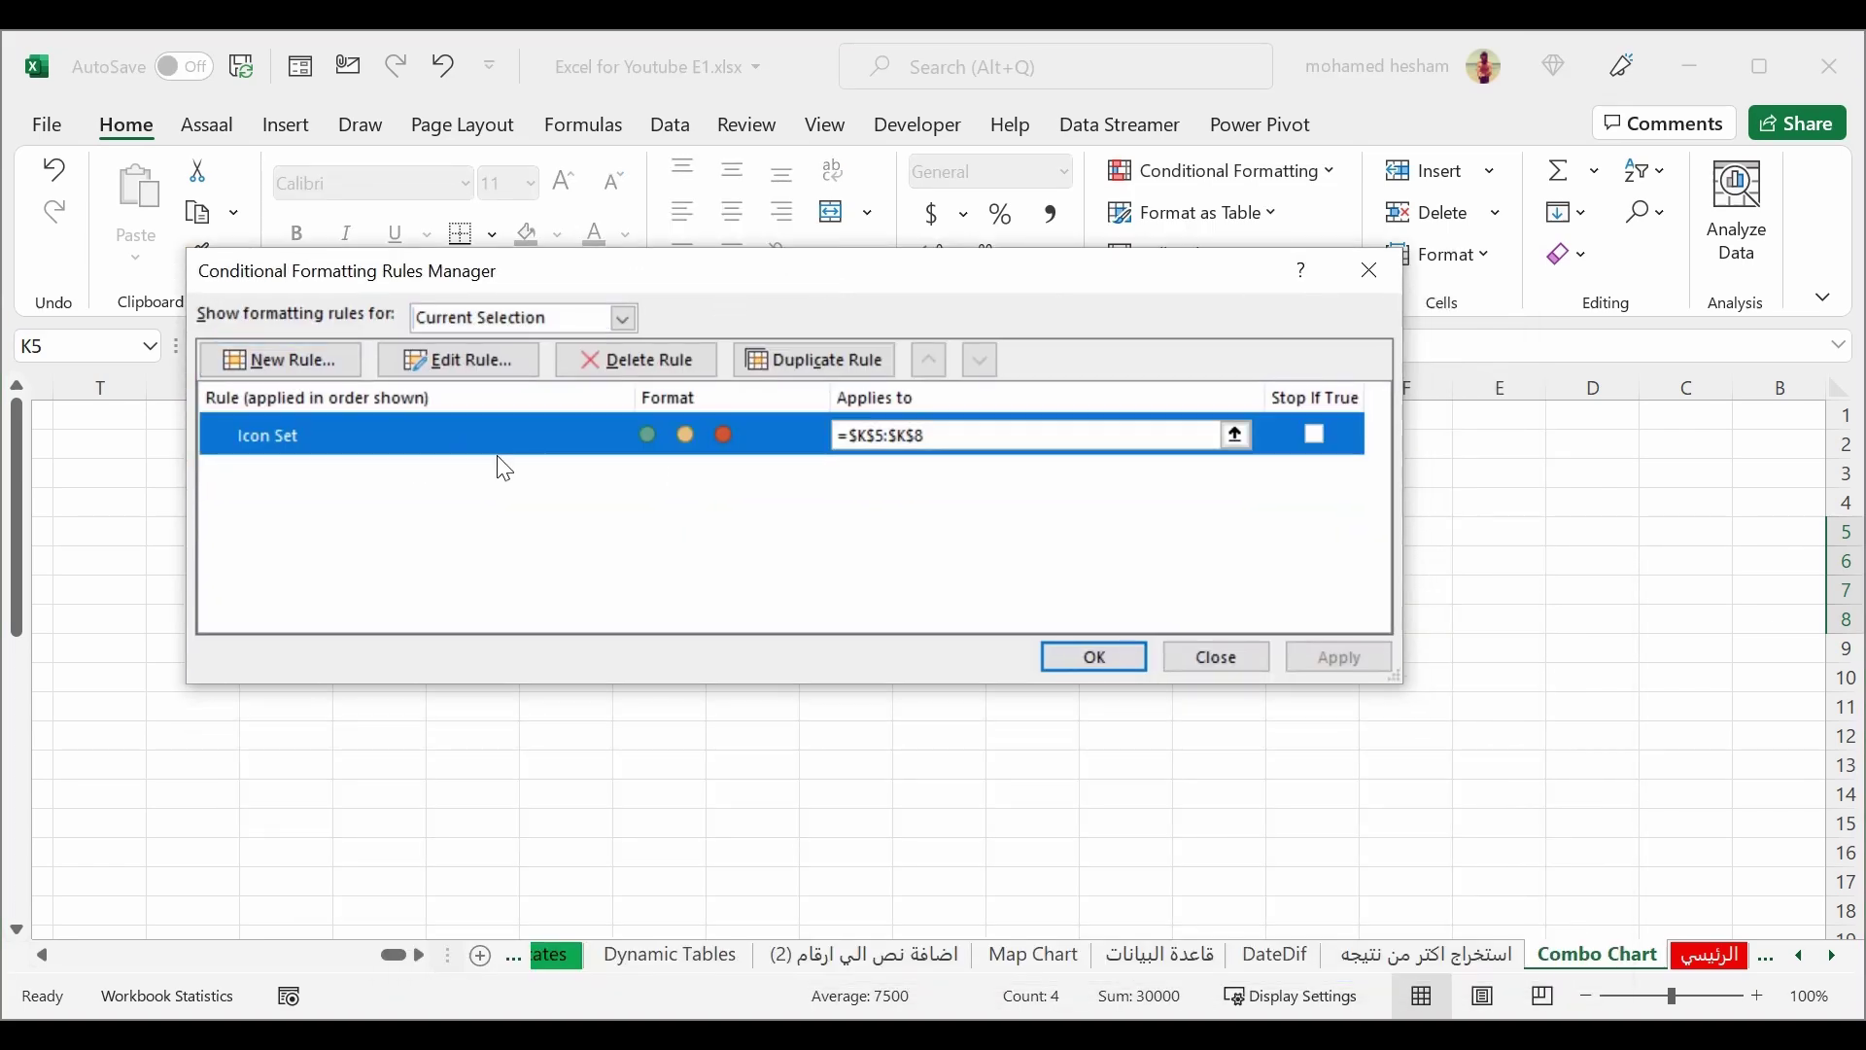
{"action": "left_click", "coordinate": [522, 362]}
{"action": "left_click_drag", "start_coordinate": [894, 189], "coordinate": [635, 154]}
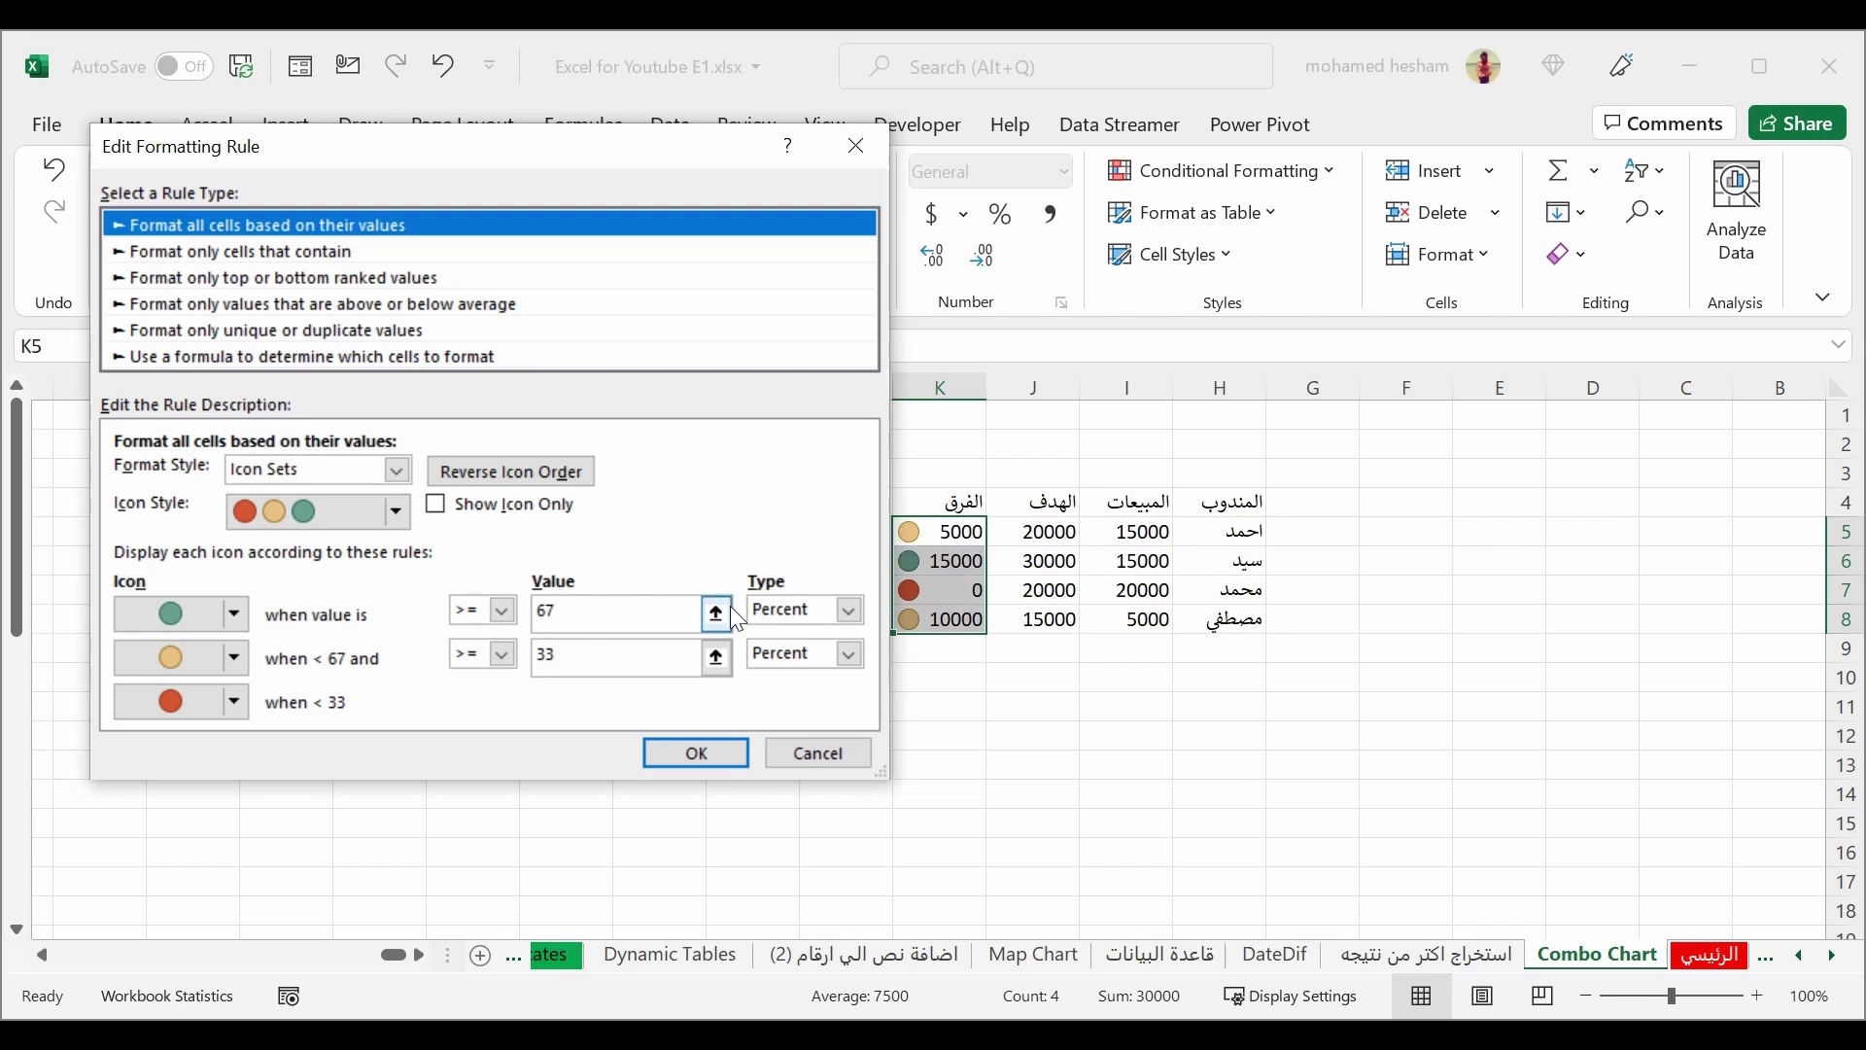
{"action": "left_click", "coordinate": [852, 612]}
Step: Set both threshold types to Number and enter 10000 as the top icon's value
{"action": "left_click", "coordinate": [798, 636]}
{"action": "left_click", "coordinate": [851, 656]}
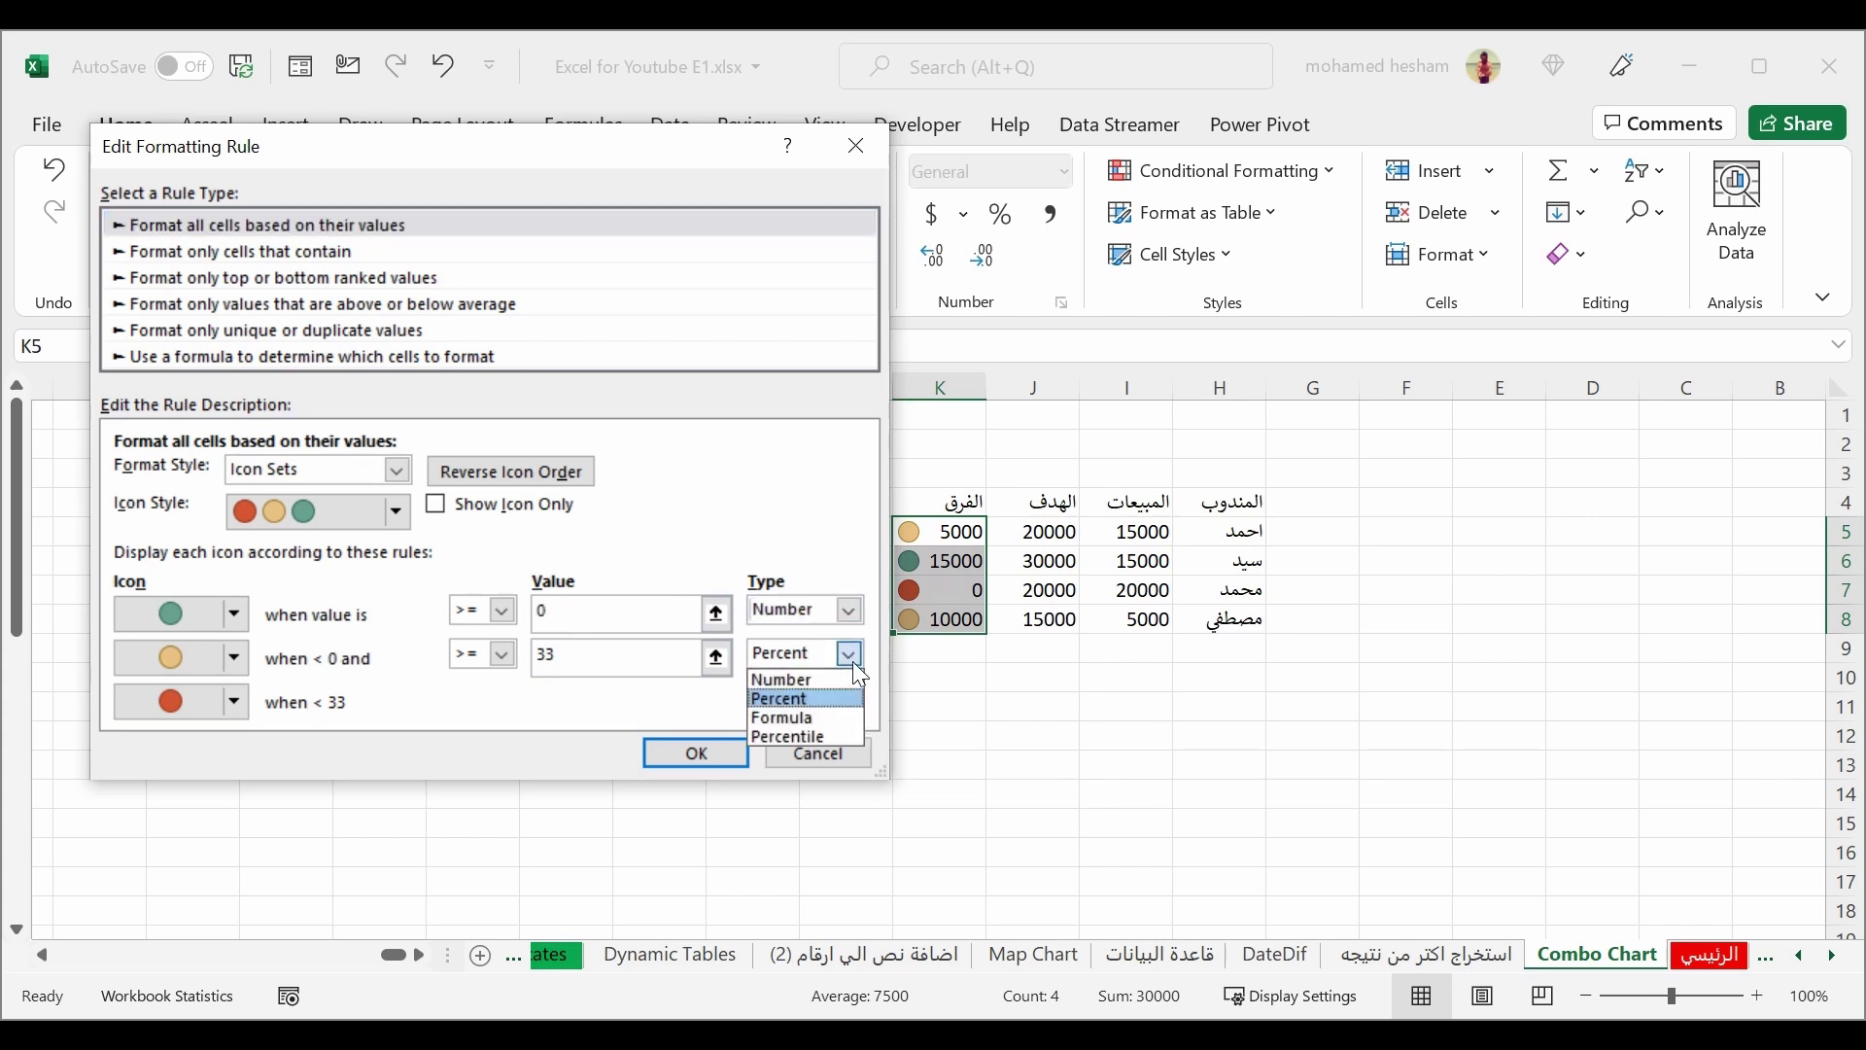
{"action": "left_click", "coordinate": [787, 679]}
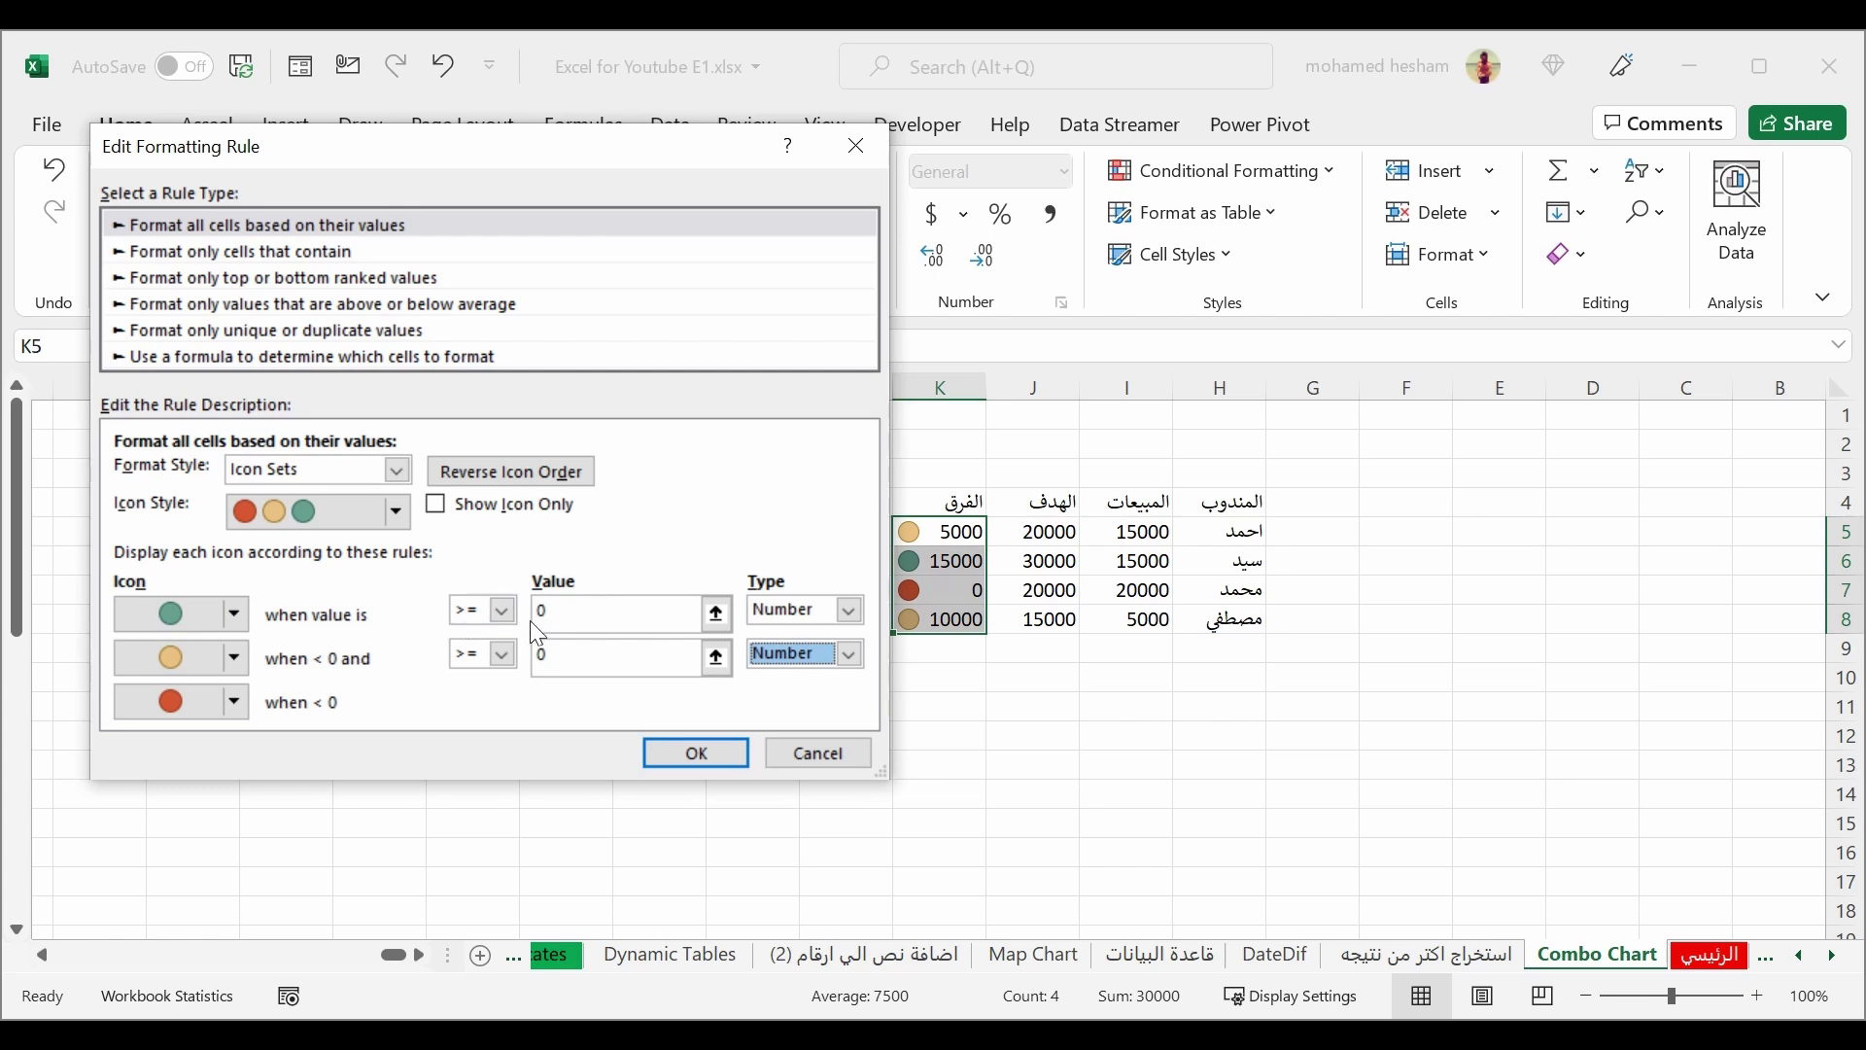
{"action": "left_click", "coordinate": [562, 616]}
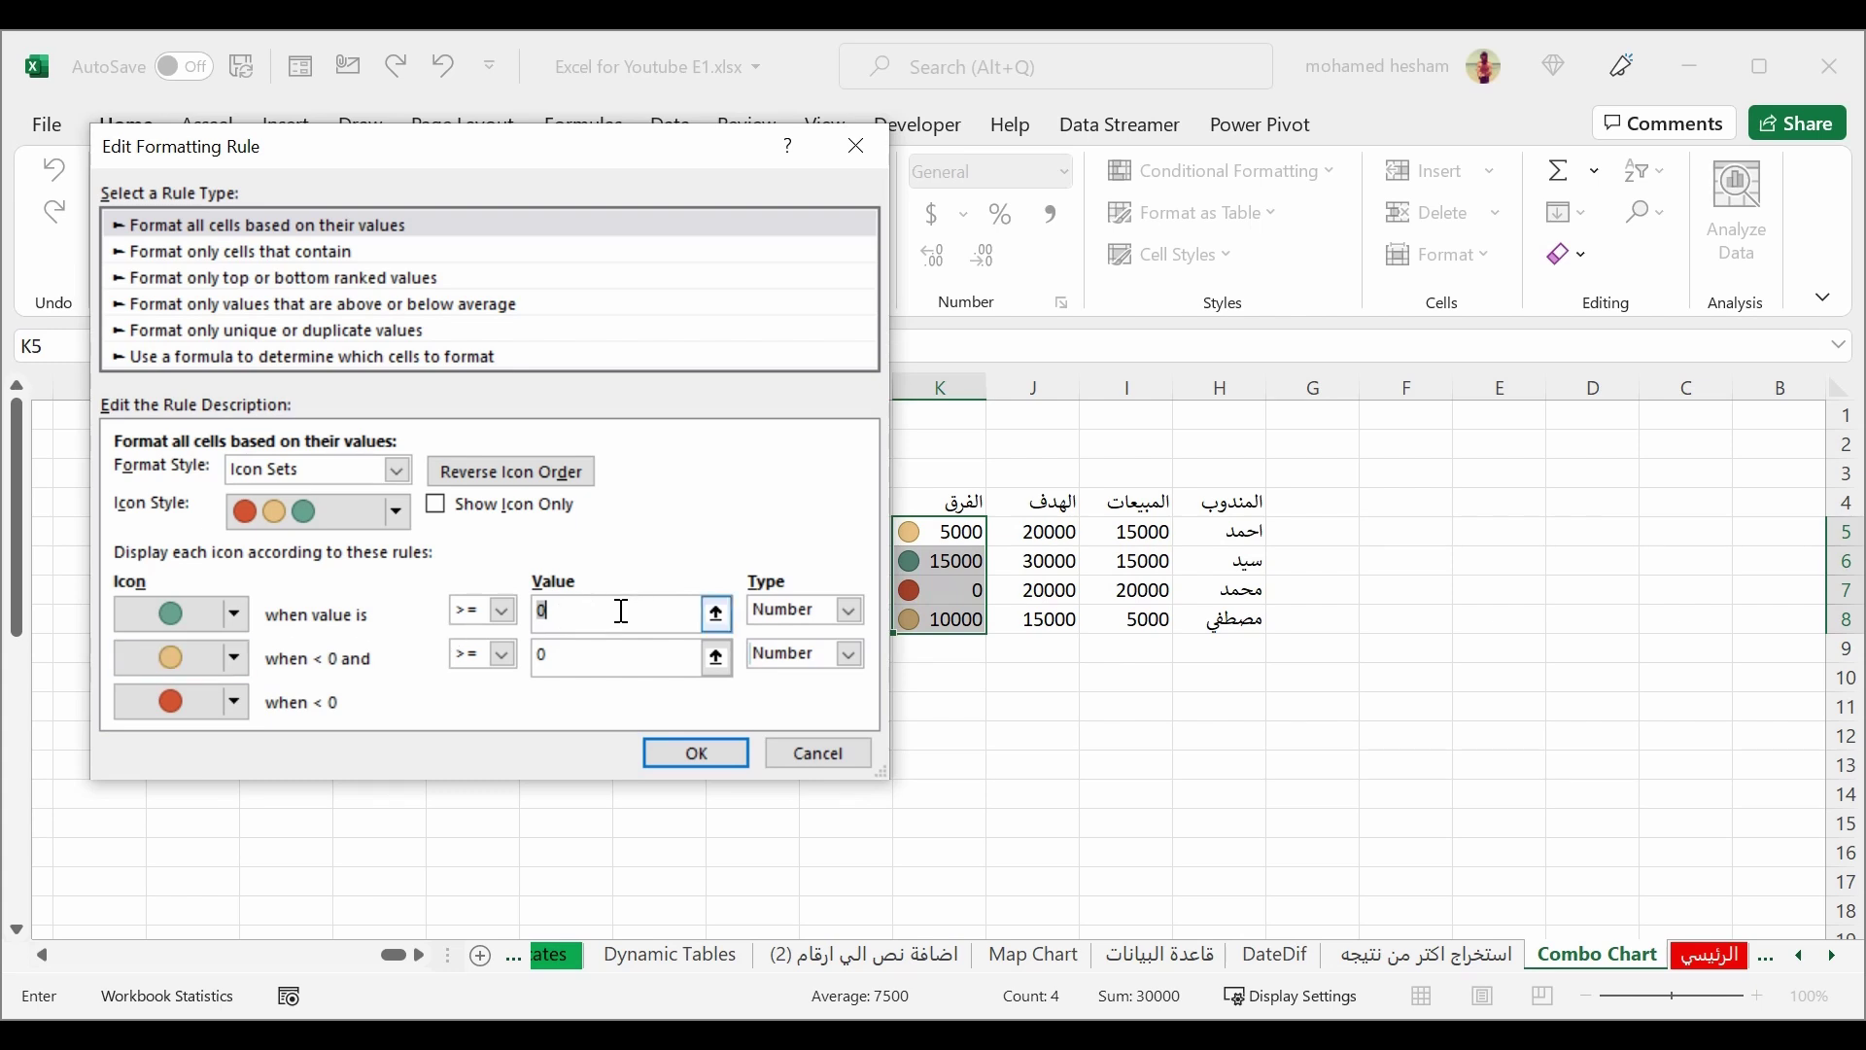
{"action": "type", "text": "10000"}
Step: Make the top icon a red circle, the middle threshold 5000, and the bottom icon a green circle
{"action": "left_click", "coordinate": [239, 610]}
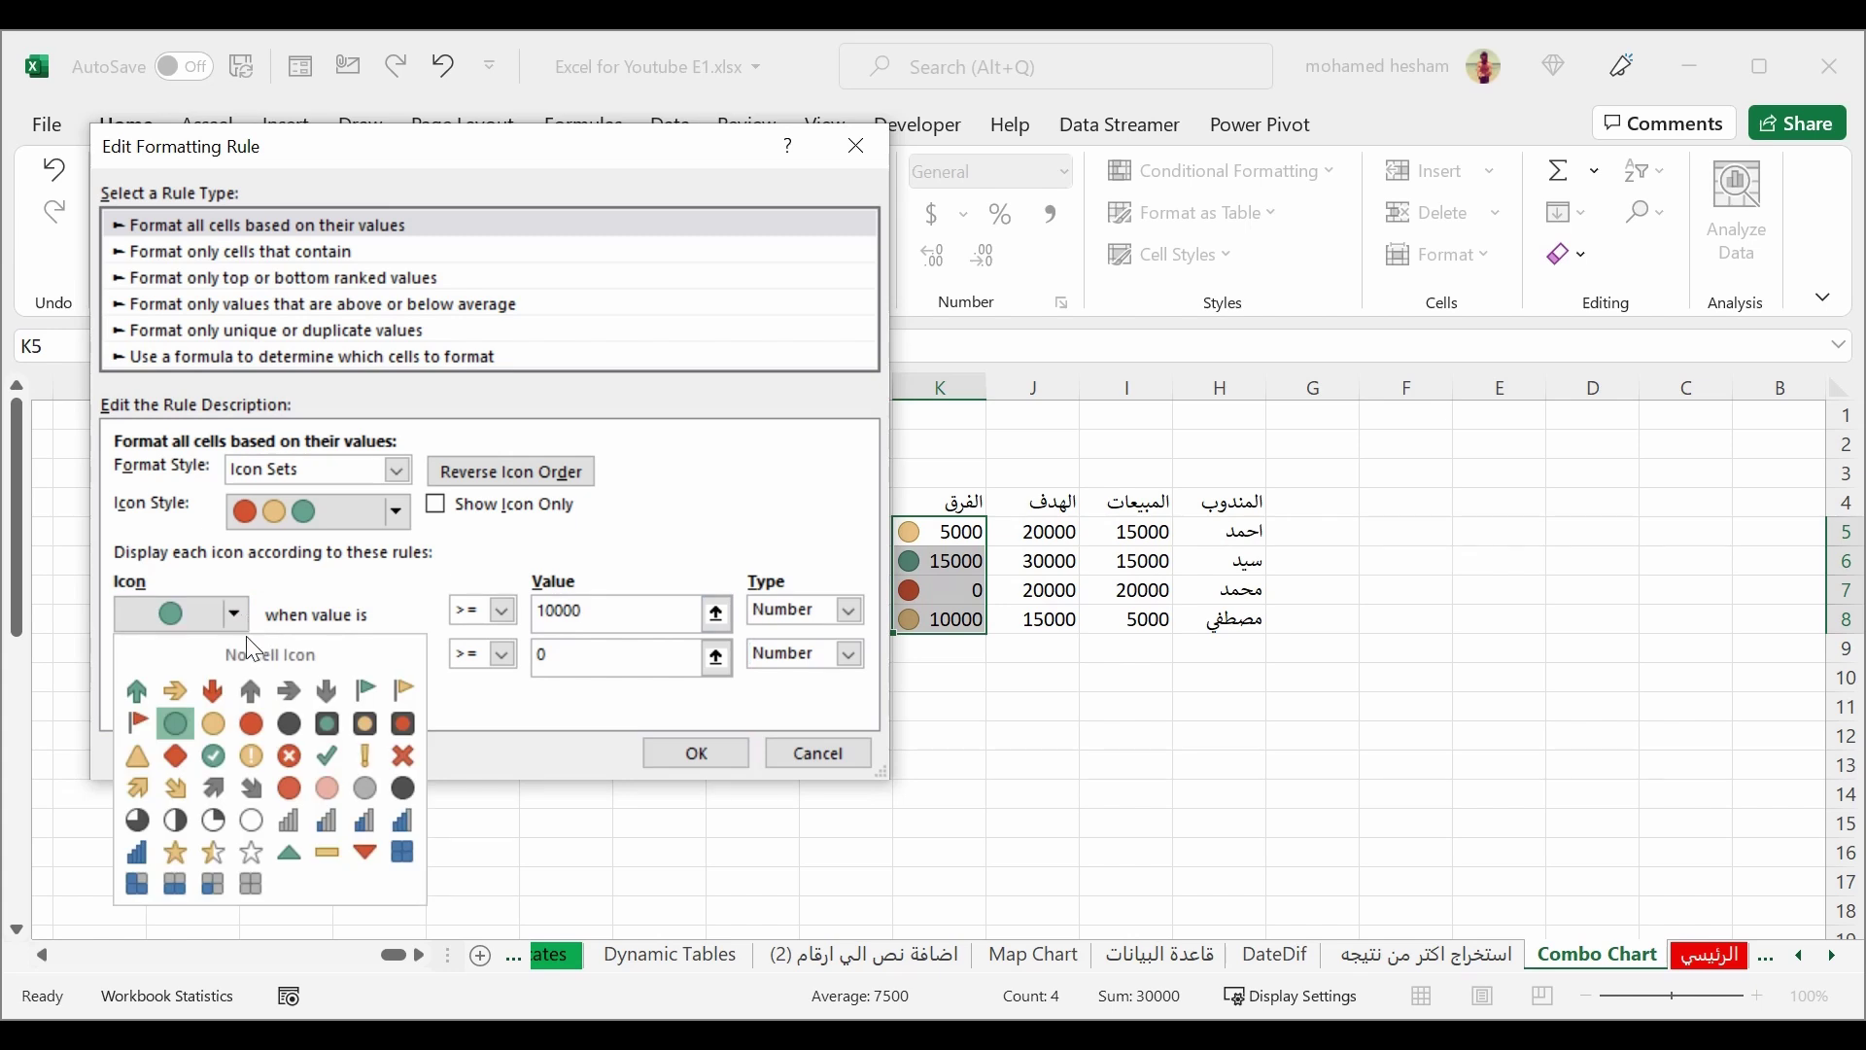
{"action": "left_click", "coordinate": [252, 736]}
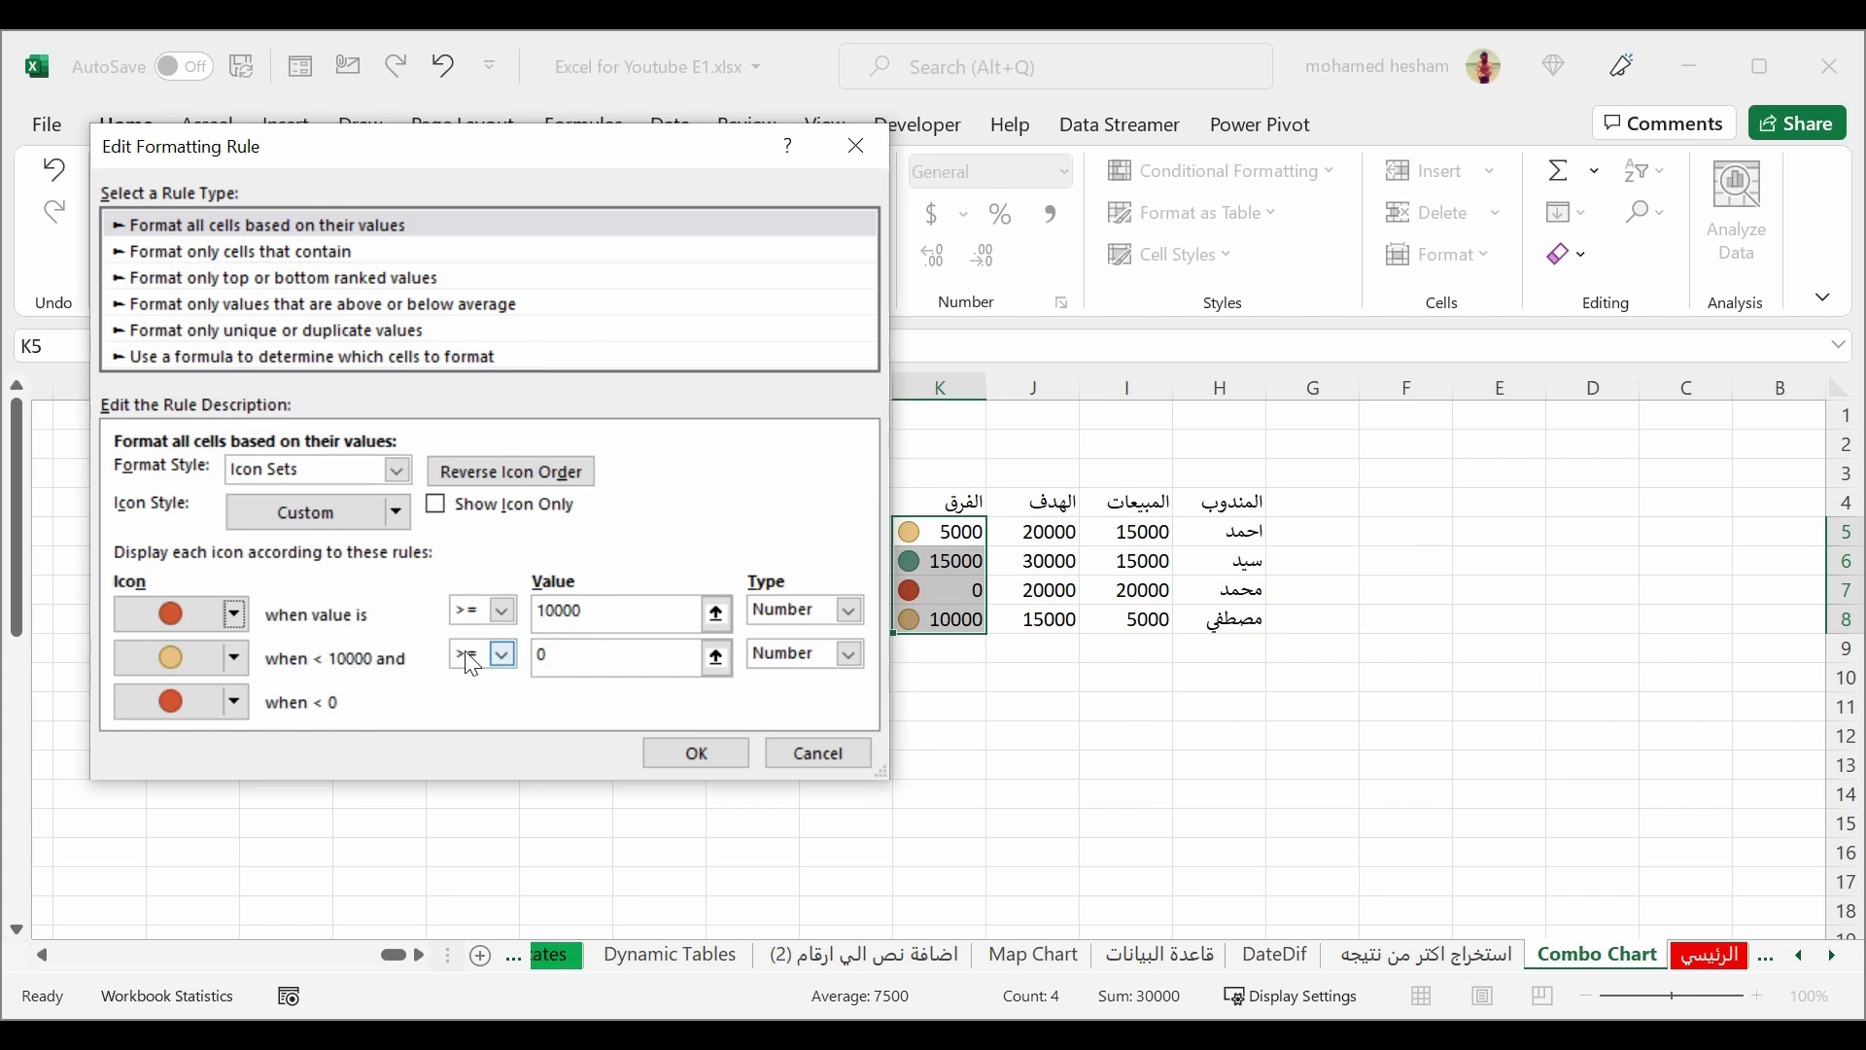
{"action": "left_click", "coordinate": [539, 656]}
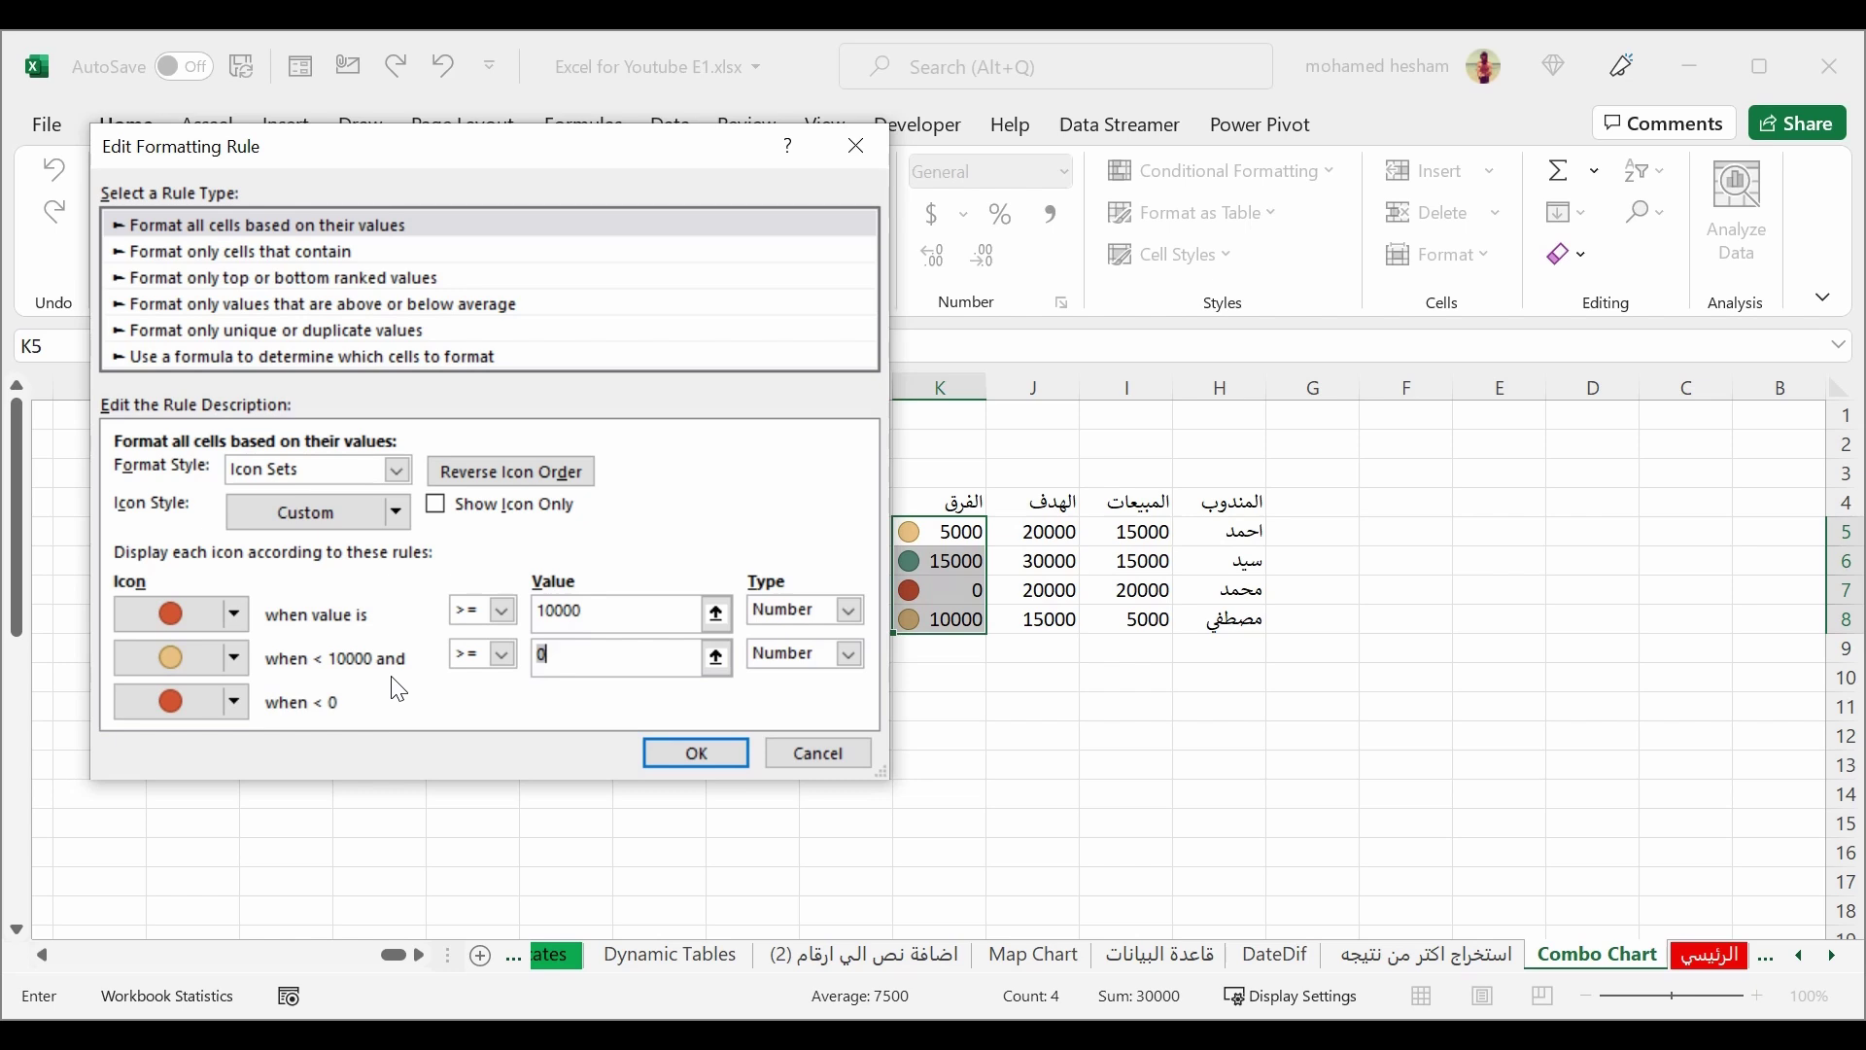
{"action": "type", "text": "5000"}
{"action": "left_click", "coordinate": [236, 702]}
{"action": "left_click", "coordinate": [174, 814]}
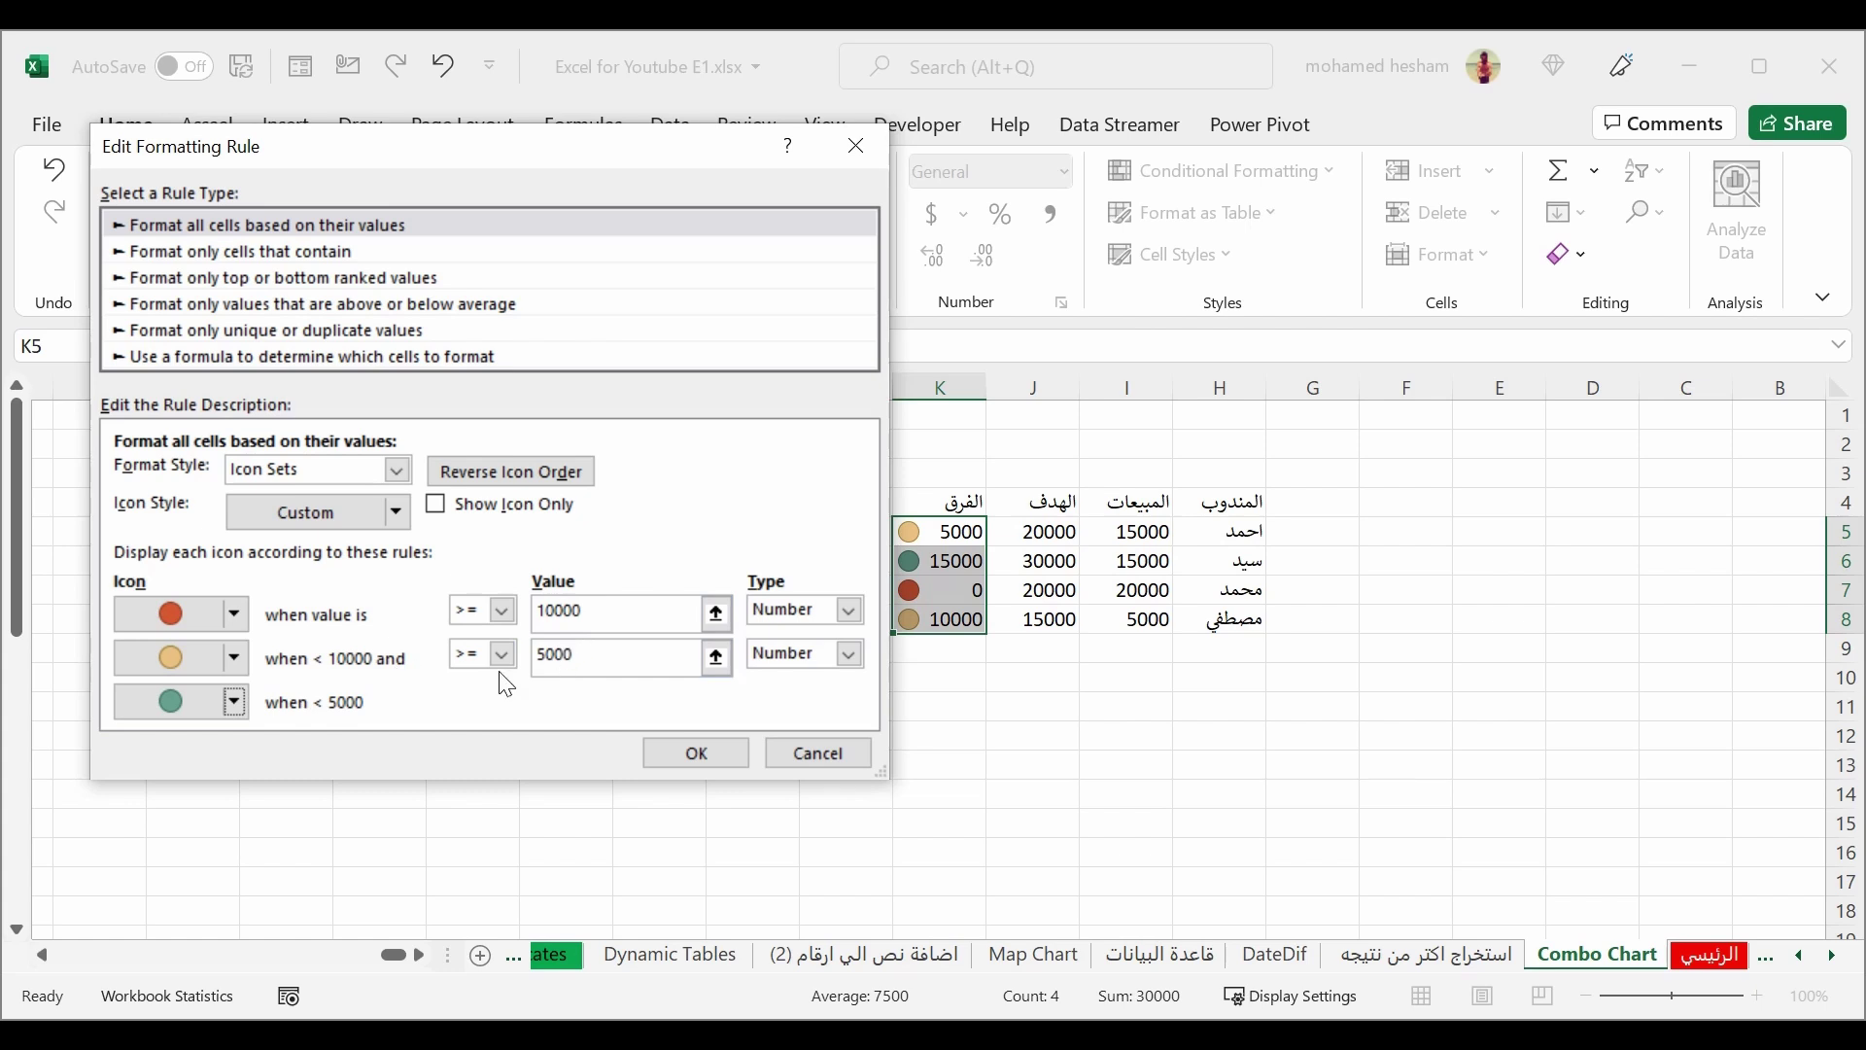
{"action": "left_click", "coordinate": [600, 663]}
Step: Confirm the edited icon rule and apply it to the difference cells
{"action": "left_click", "coordinate": [708, 754]}
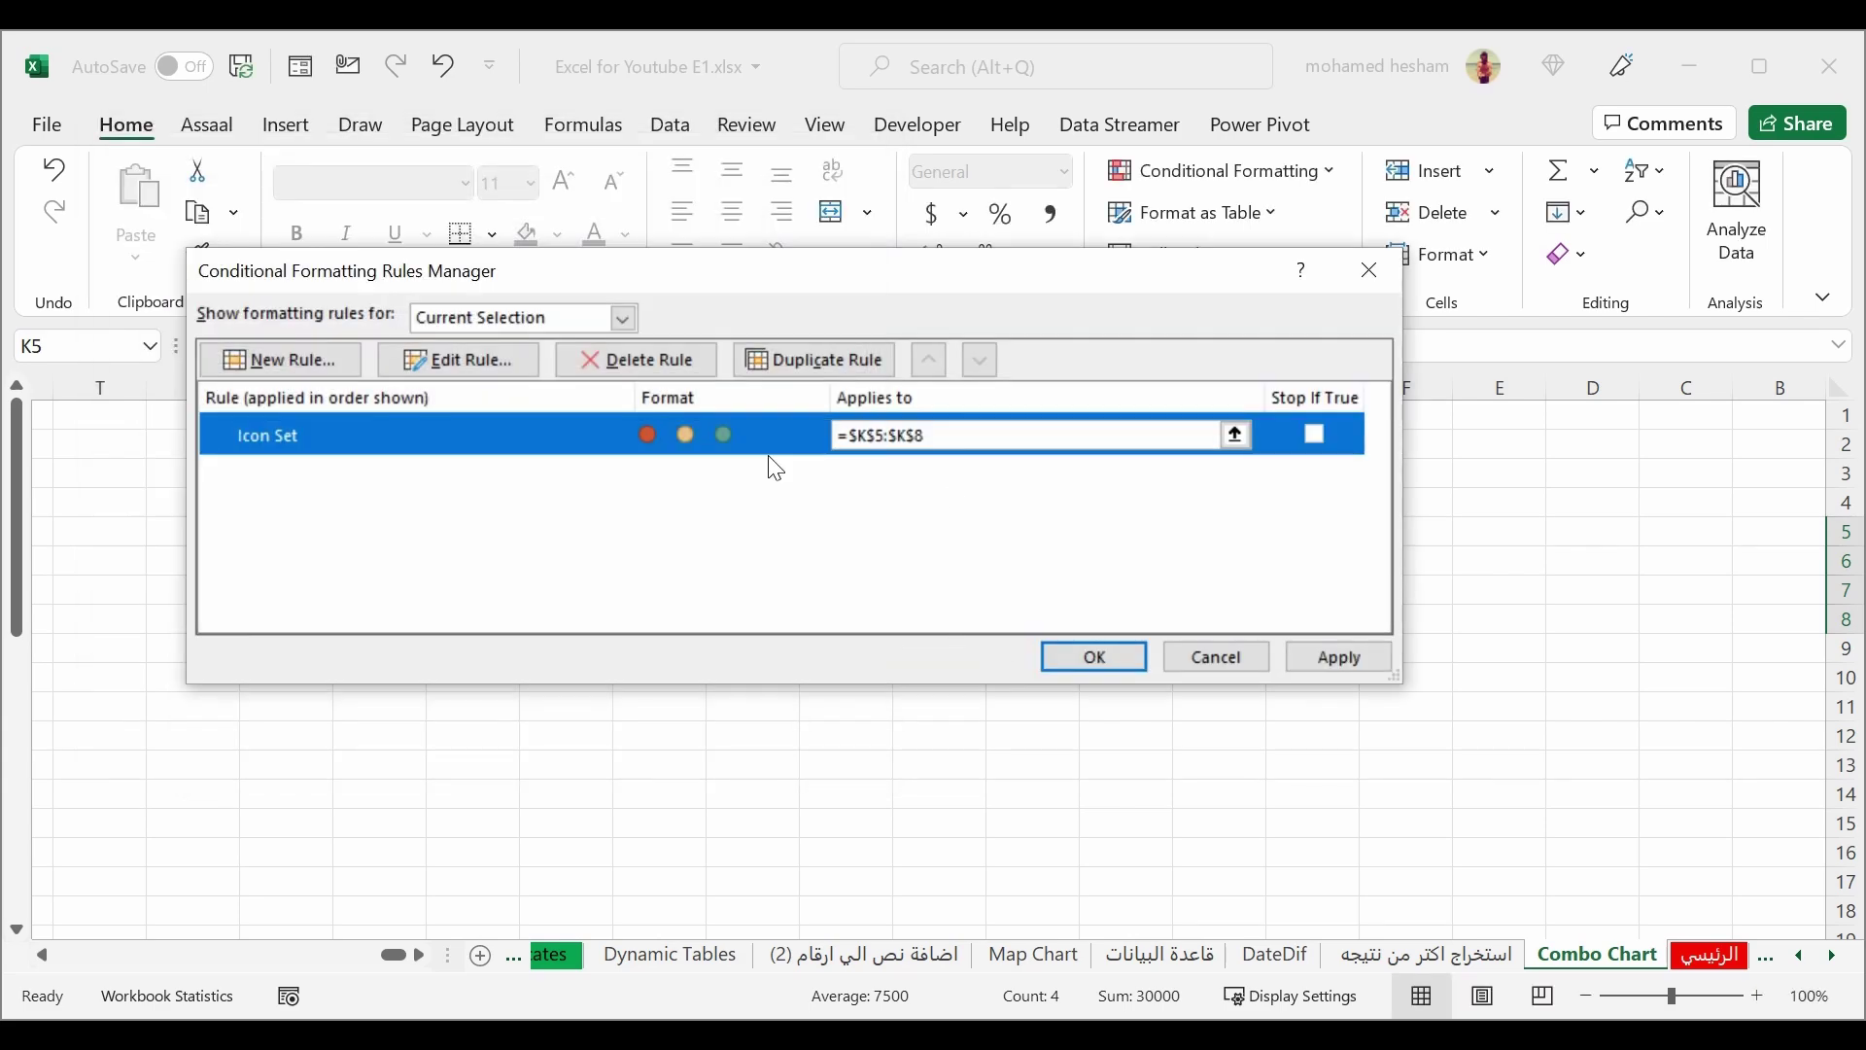
{"action": "left_click_drag", "start_coordinate": [902, 134], "coordinate": [952, 113]}
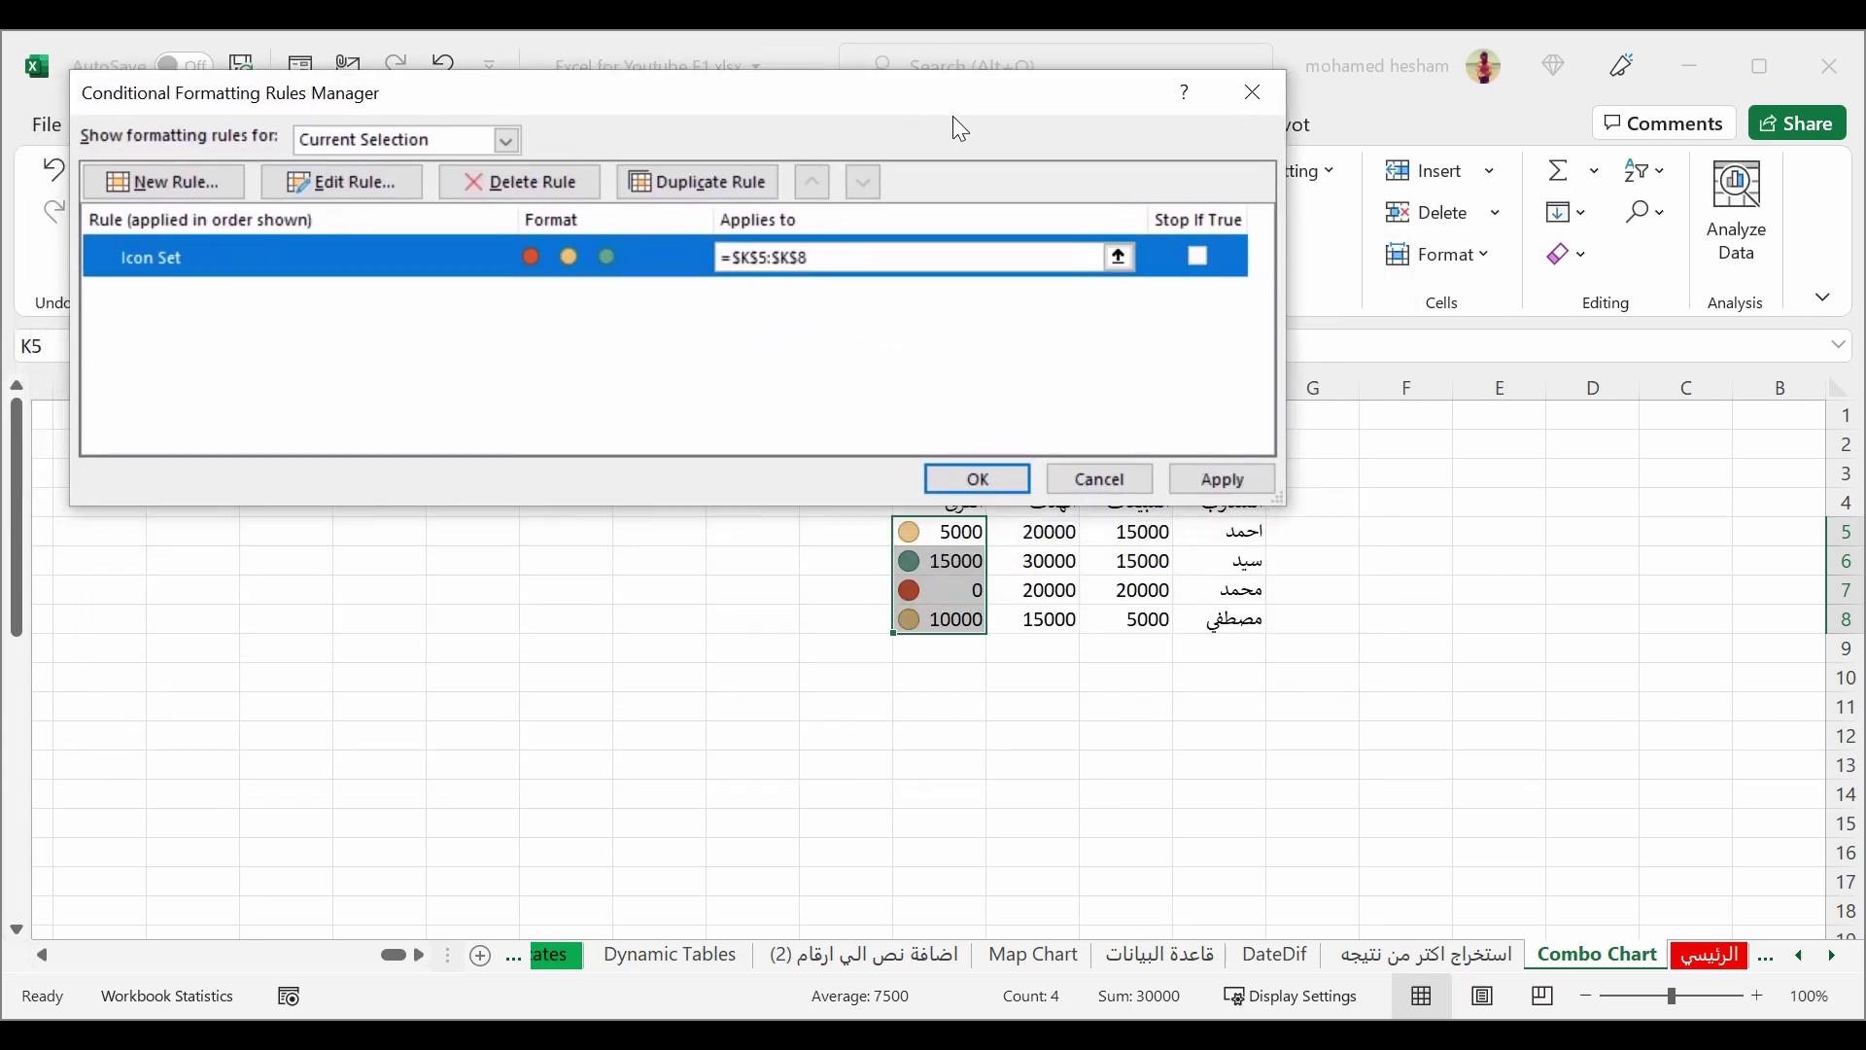
{"action": "left_click", "coordinate": [1223, 478]}
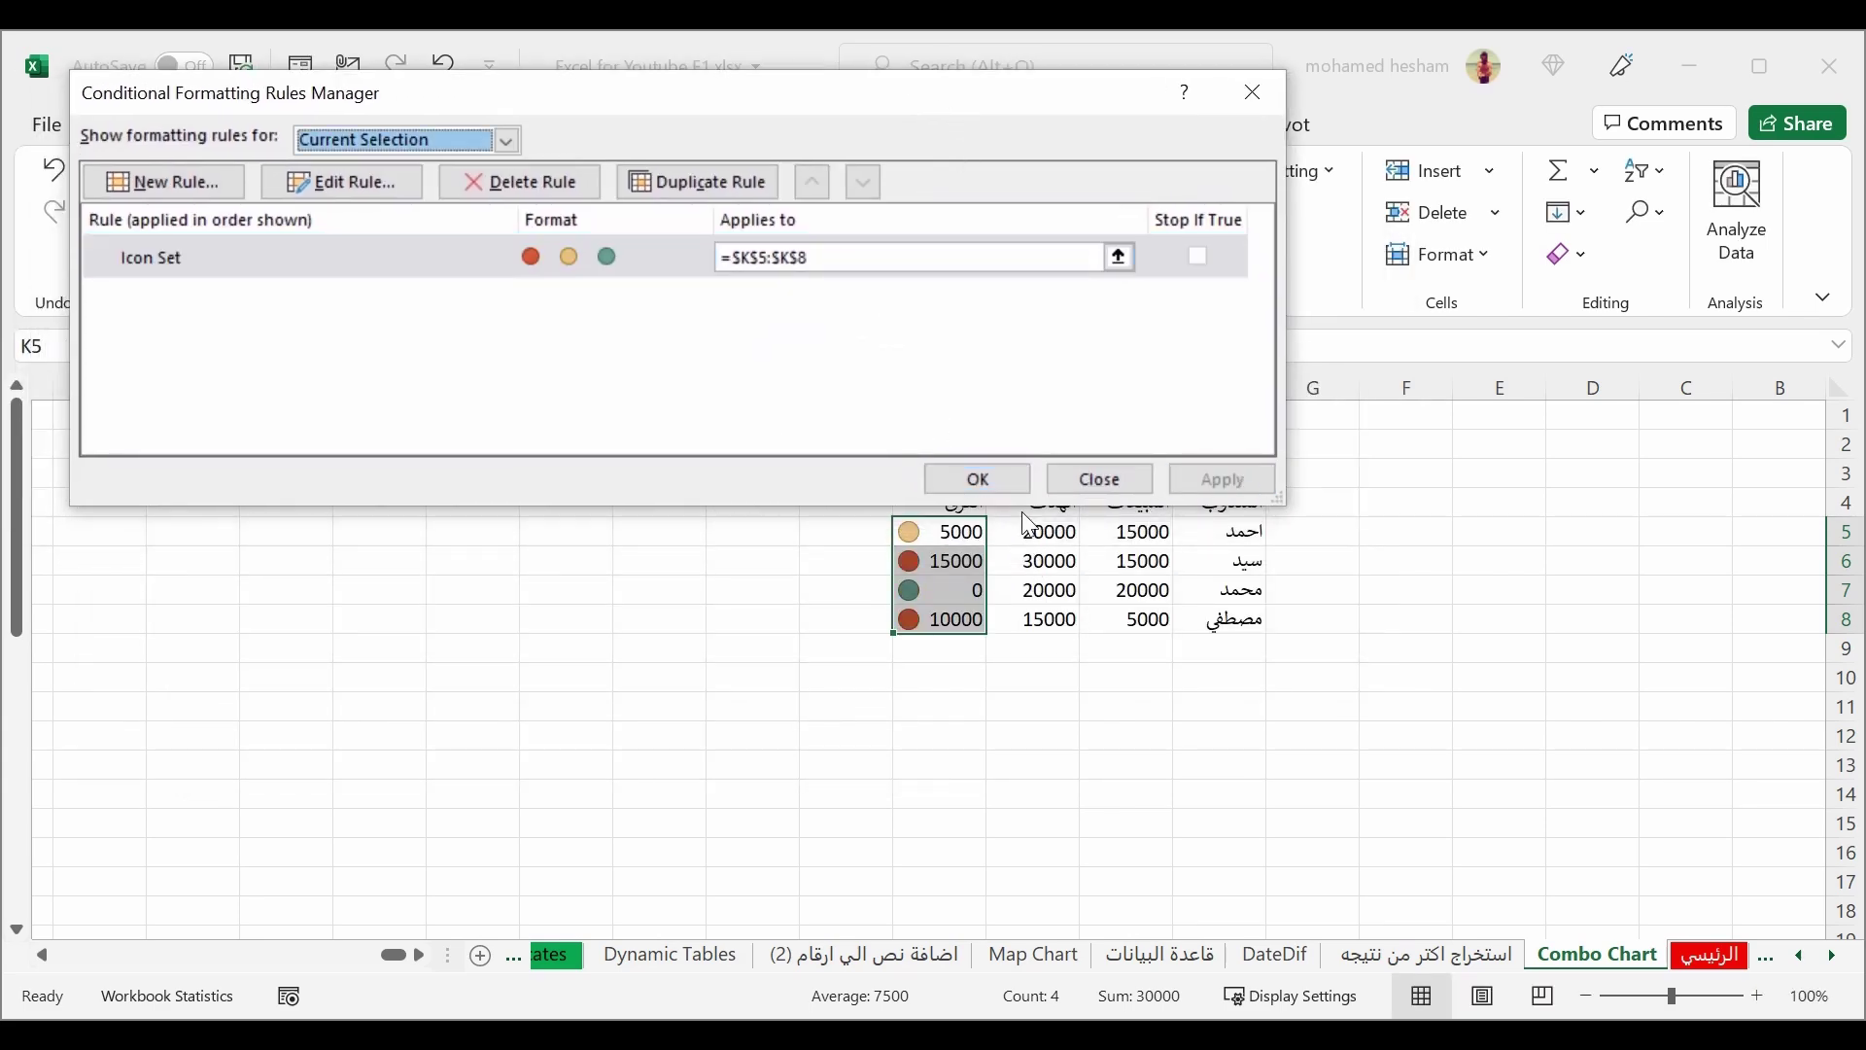
{"action": "left_click", "coordinate": [981, 478]}
{"action": "left_click", "coordinate": [942, 705]}
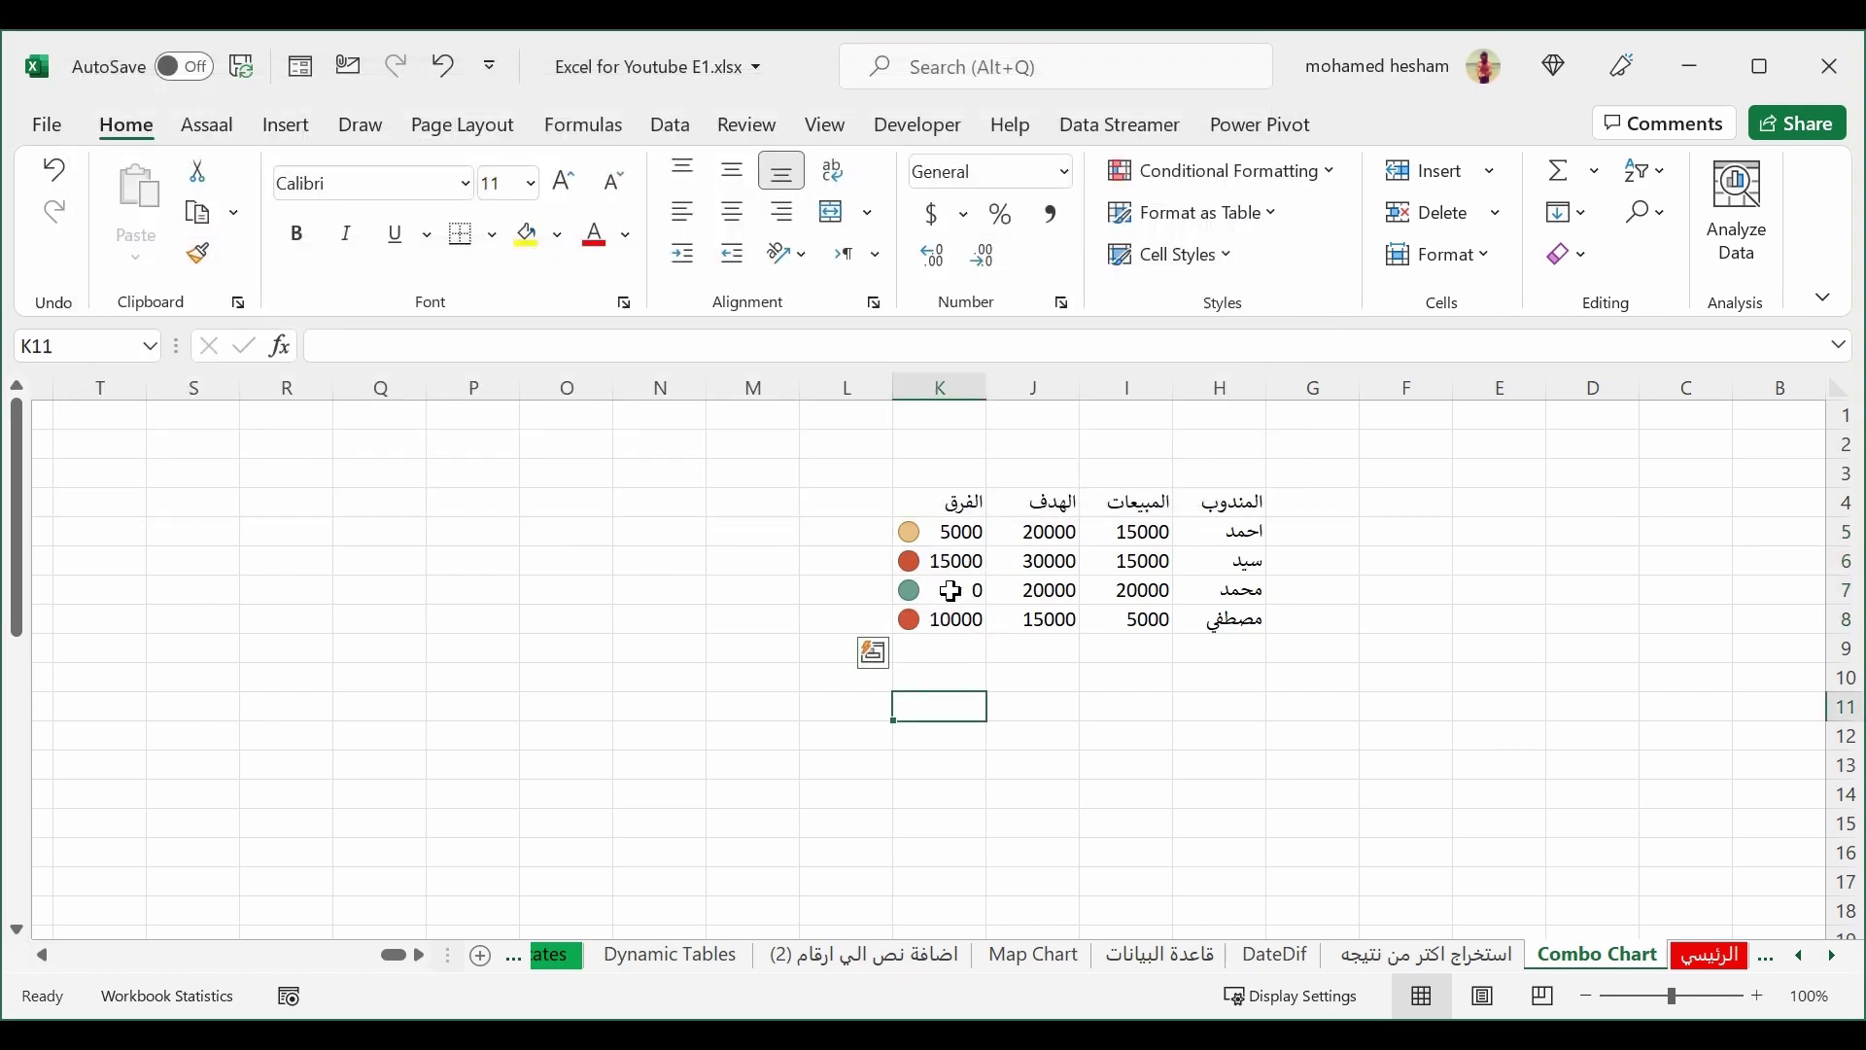
Step: Dismiss the can't-save bar, zoom the sheet to 120% and check the K5–K7 formulas
{"action": "left_click", "coordinate": [952, 531]}
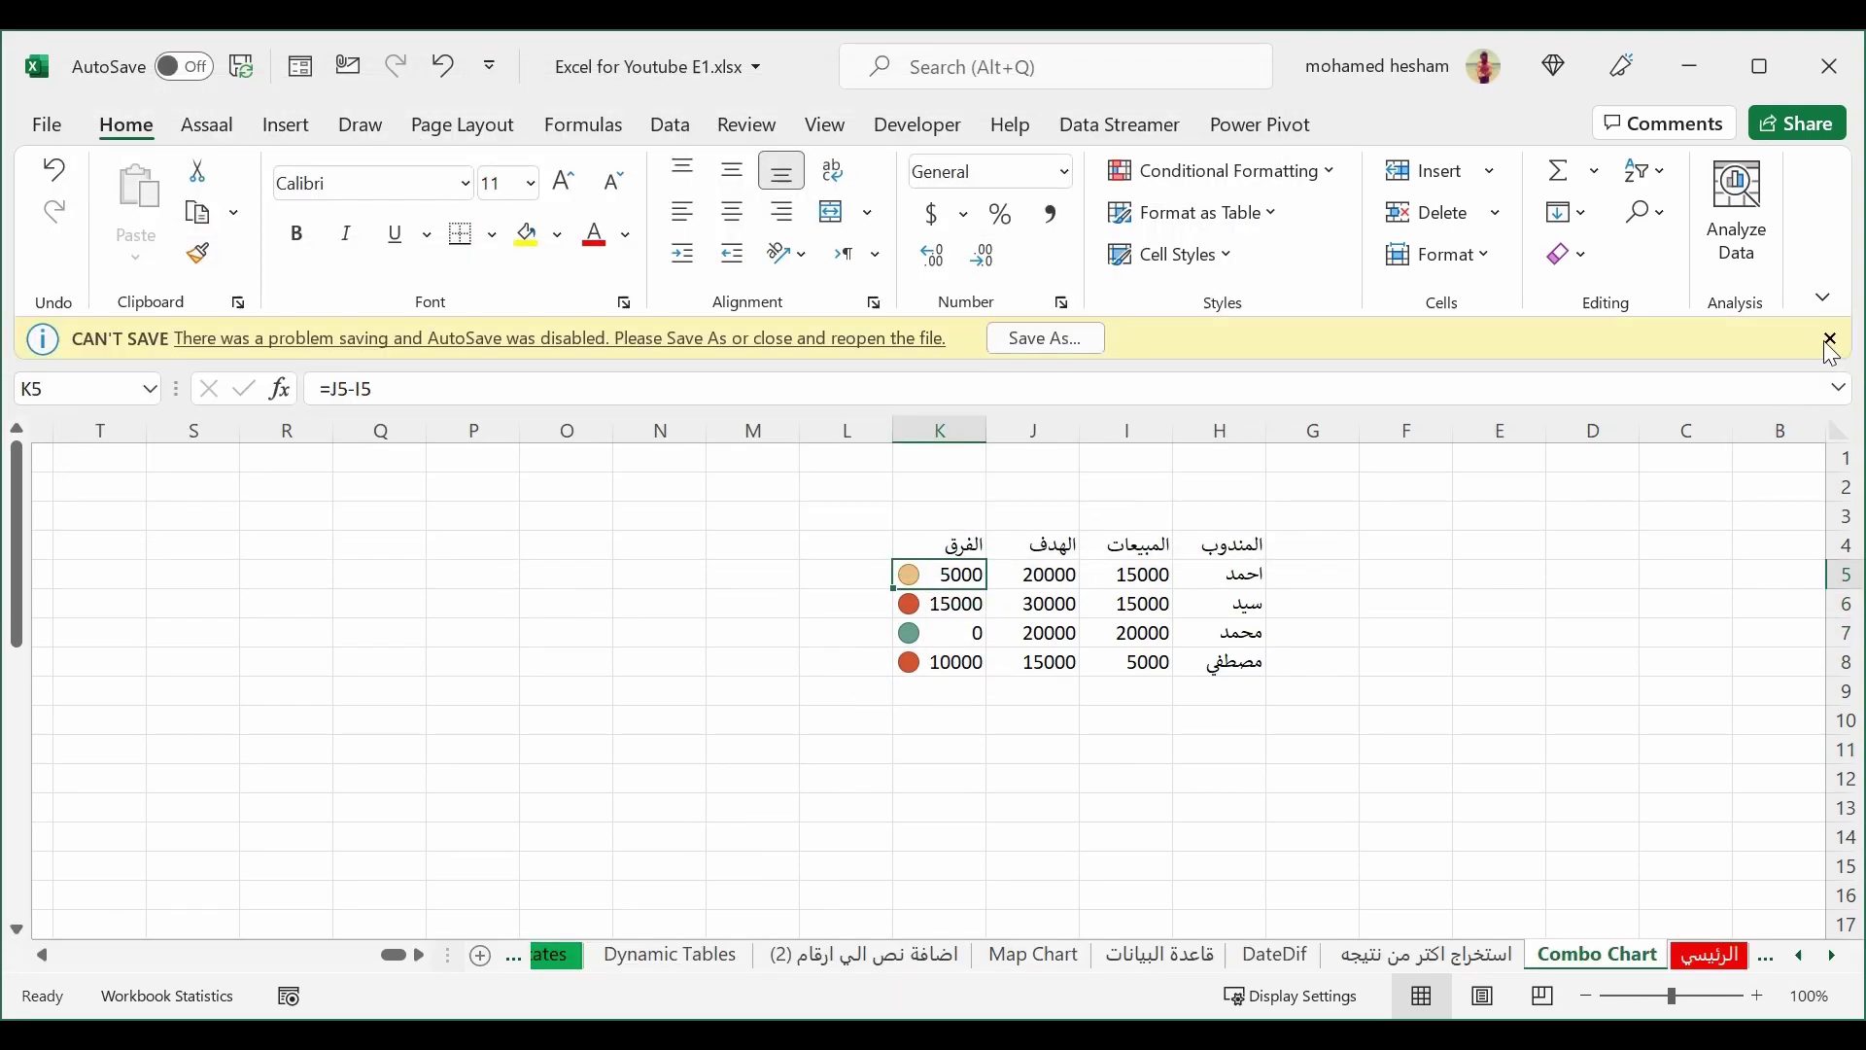
{"action": "left_click", "coordinate": [1832, 341]}
{"action": "left_click", "coordinate": [1761, 996]}
{"action": "left_click", "coordinate": [1761, 996]}
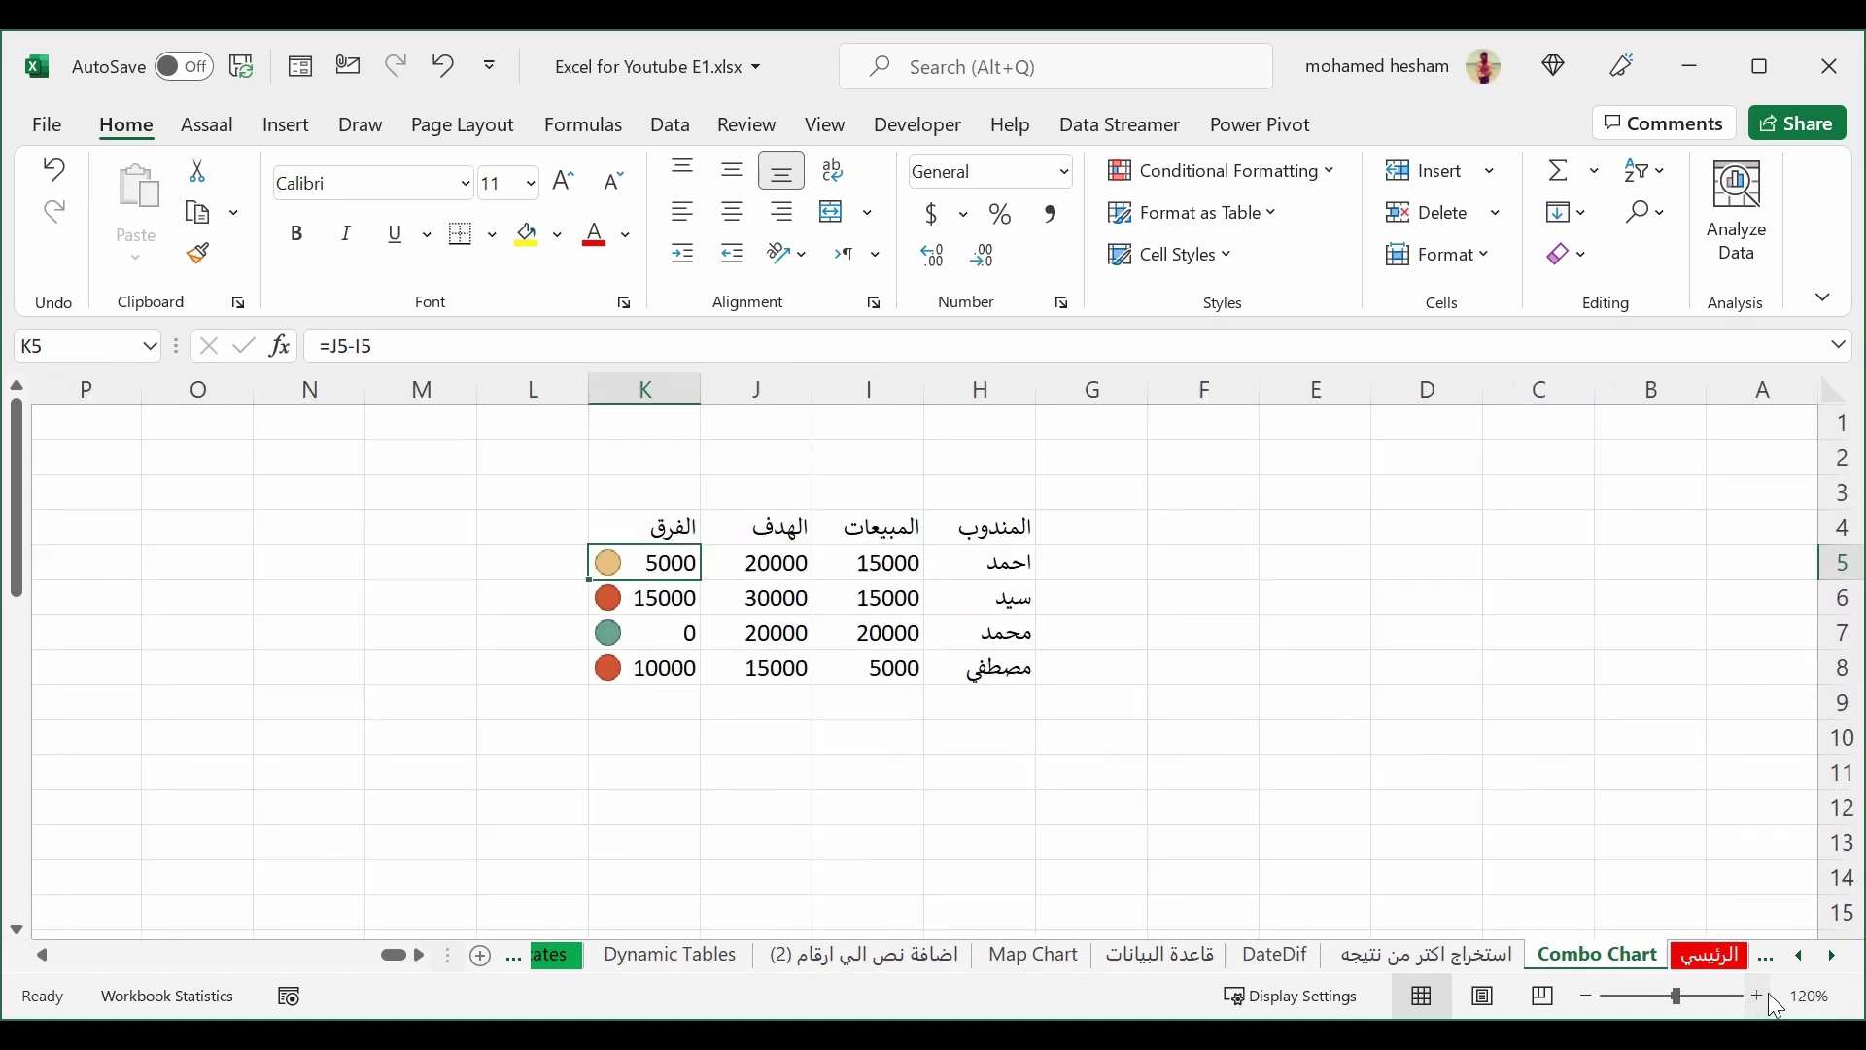
{"action": "left_click", "coordinate": [653, 603]}
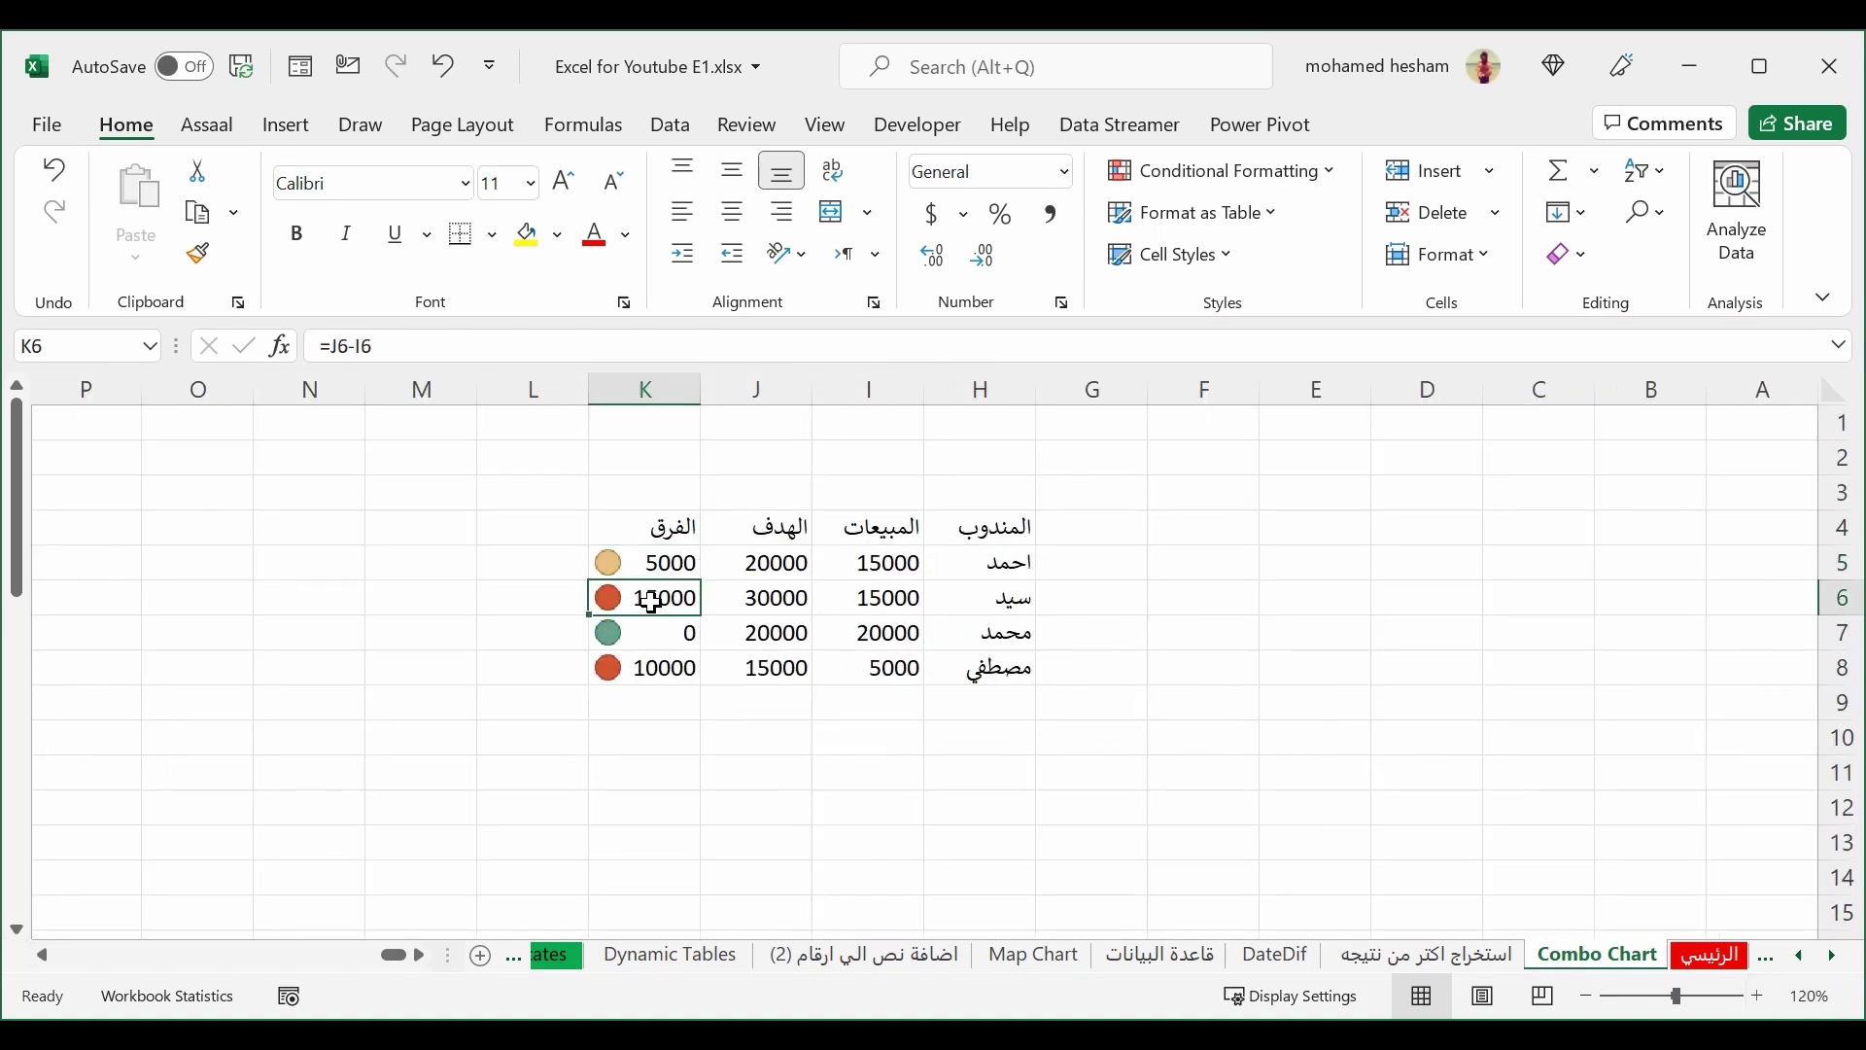
{"action": "left_click", "coordinate": [646, 639]}
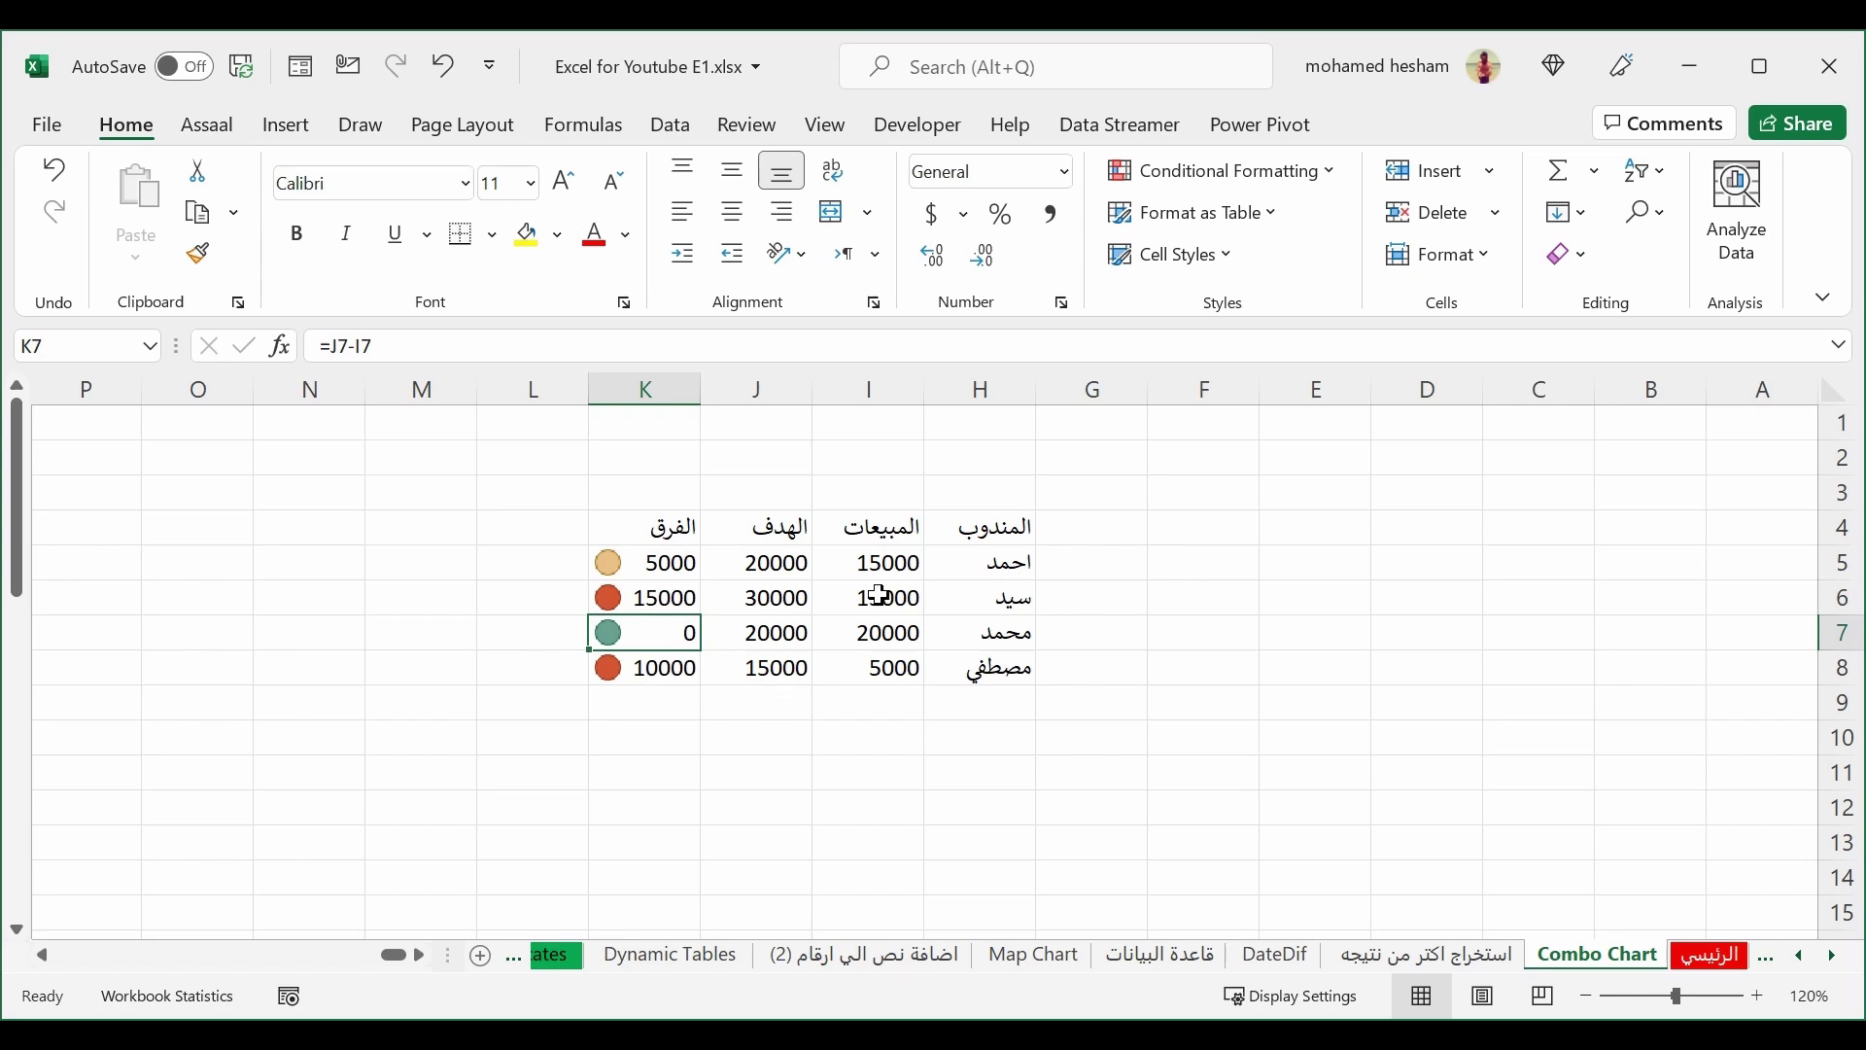
Step: Change the sales in I7 to 18000
{"action": "left_click", "coordinate": [870, 637]}
{"action": "type", "text": "18"}
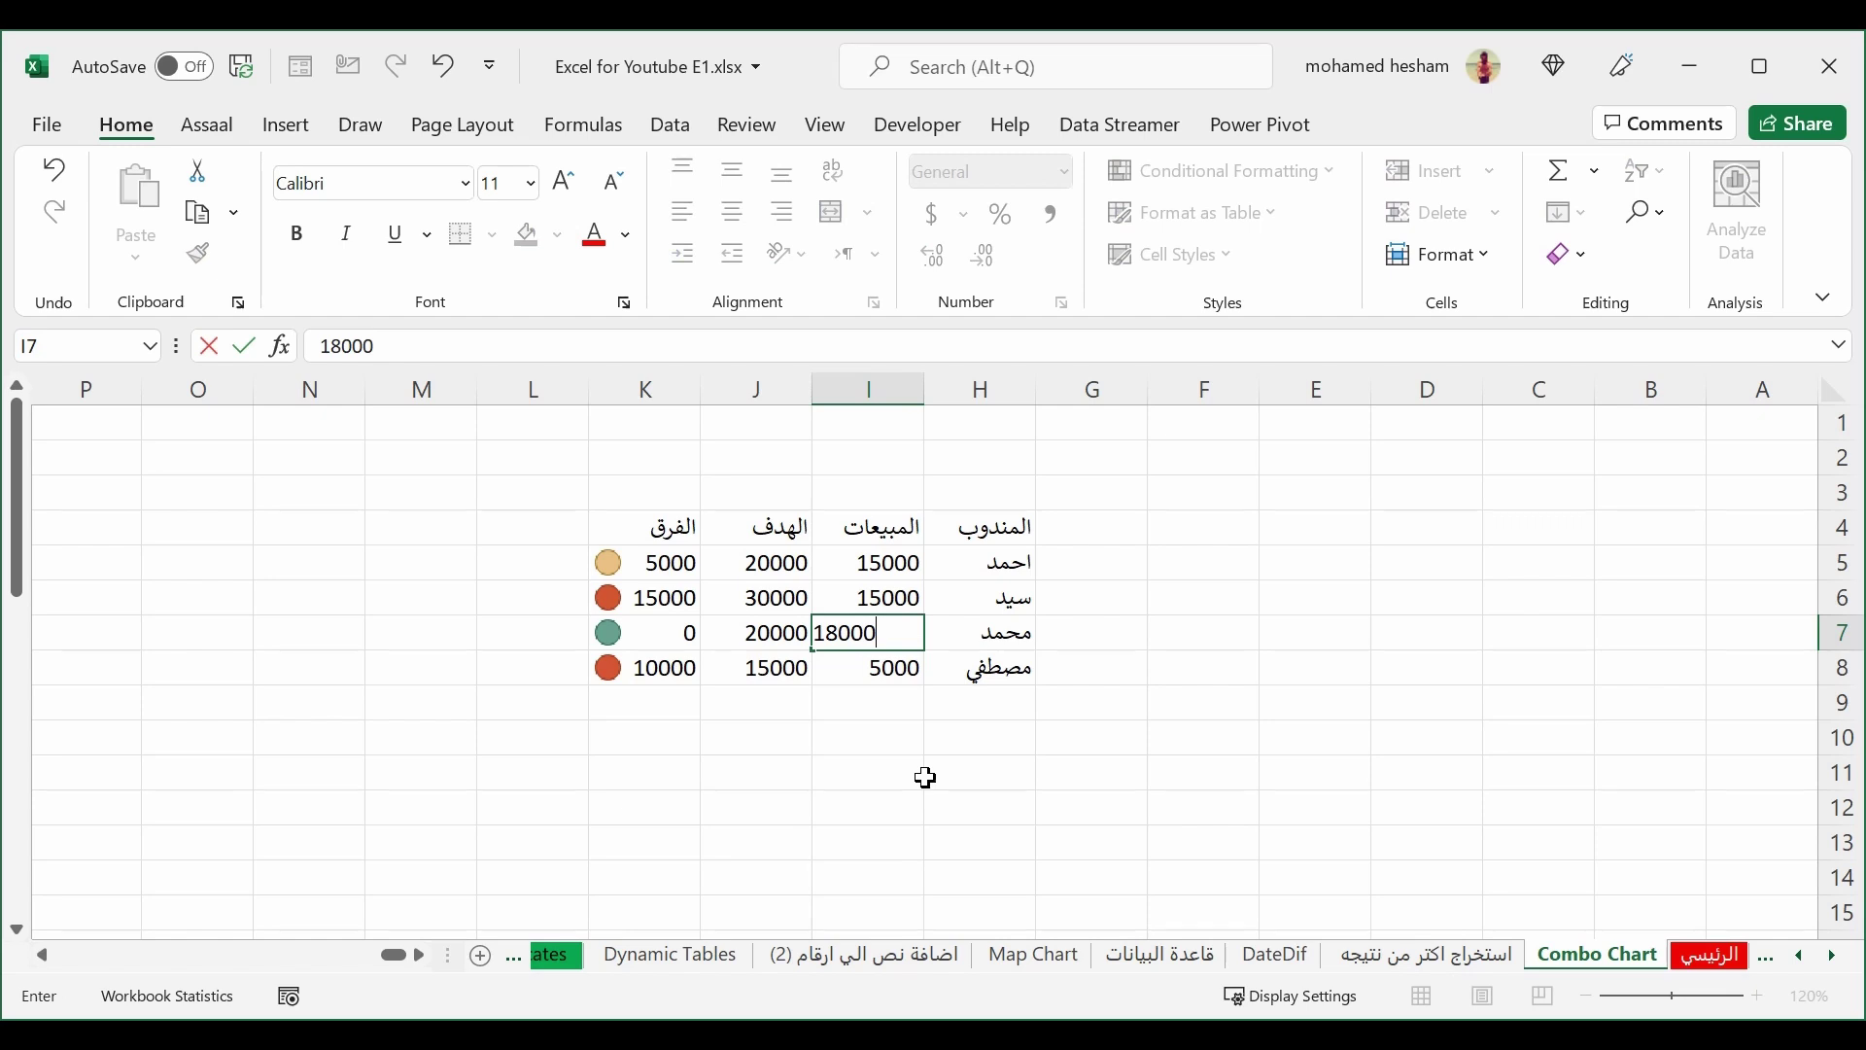
{"action": "key", "text": "Return"}
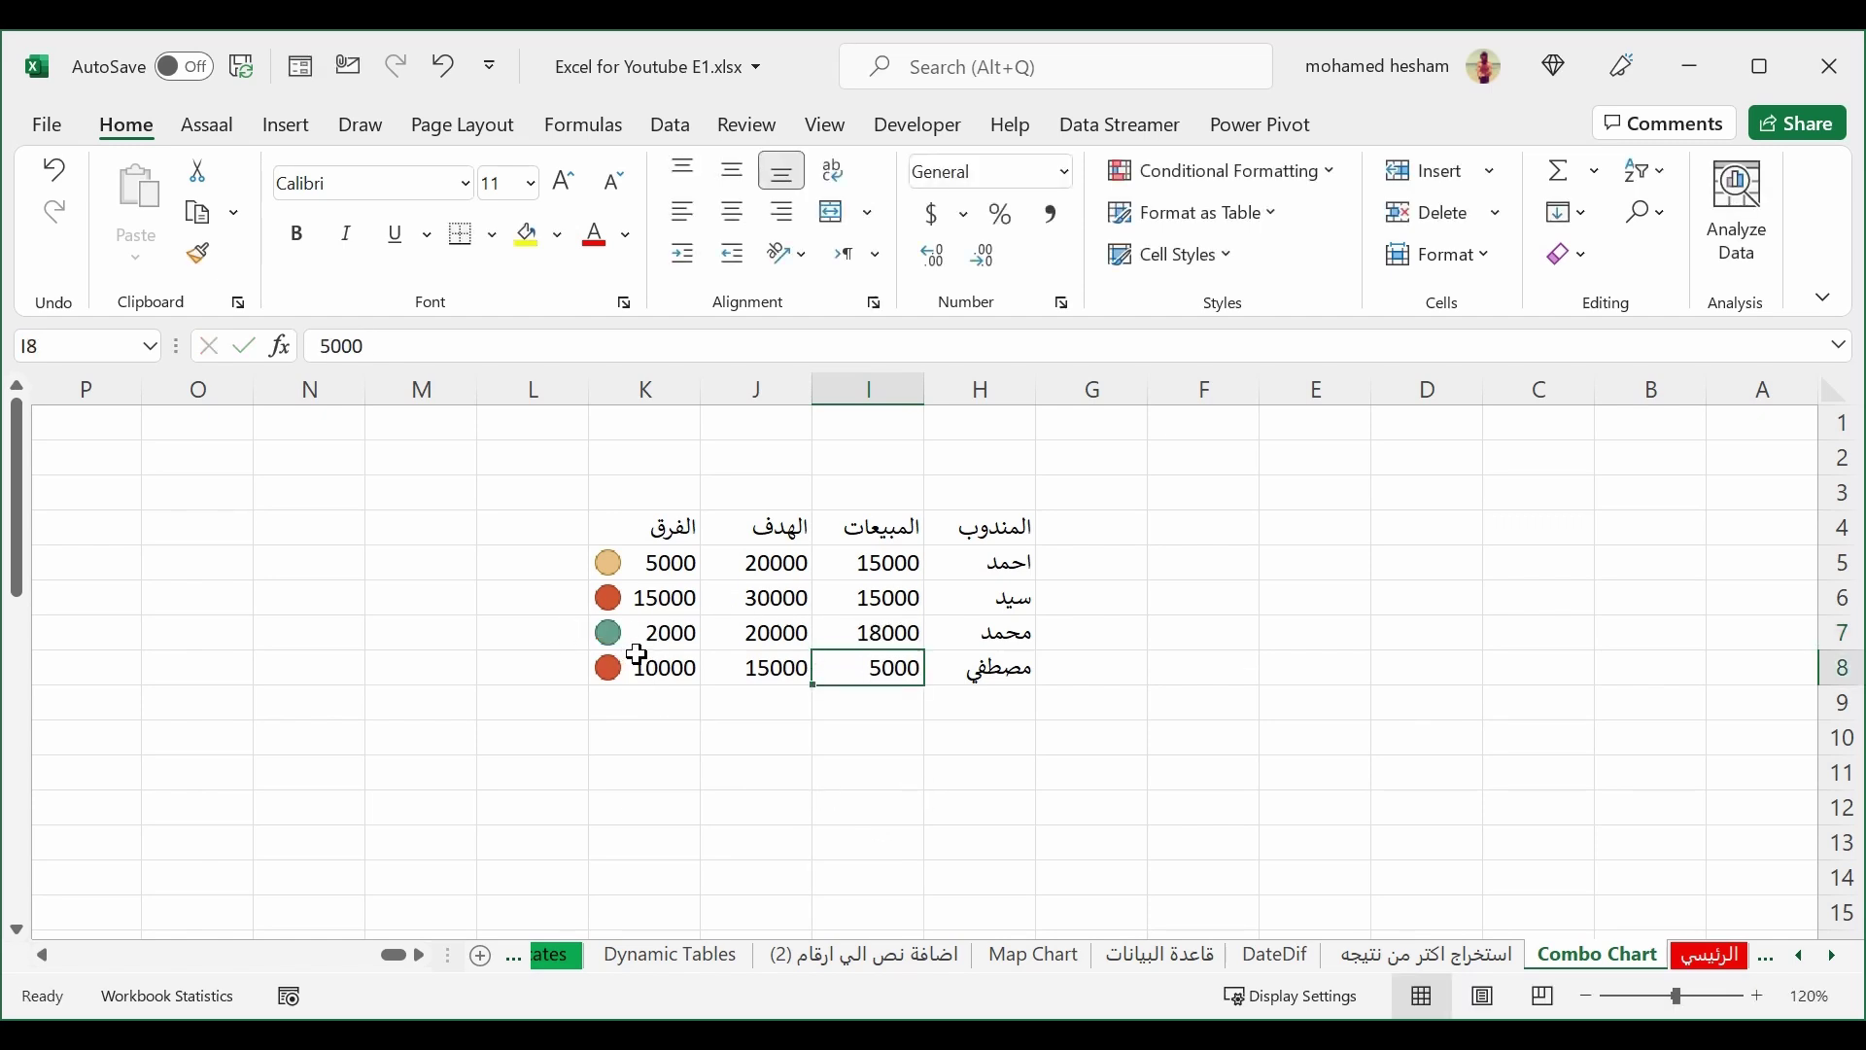
Step: Check K7's recalculated 2000, reselect K5:K8 and open its Icon Set rule for editing
{"action": "left_click_drag", "start_coordinate": [647, 562], "coordinate": [650, 668]}
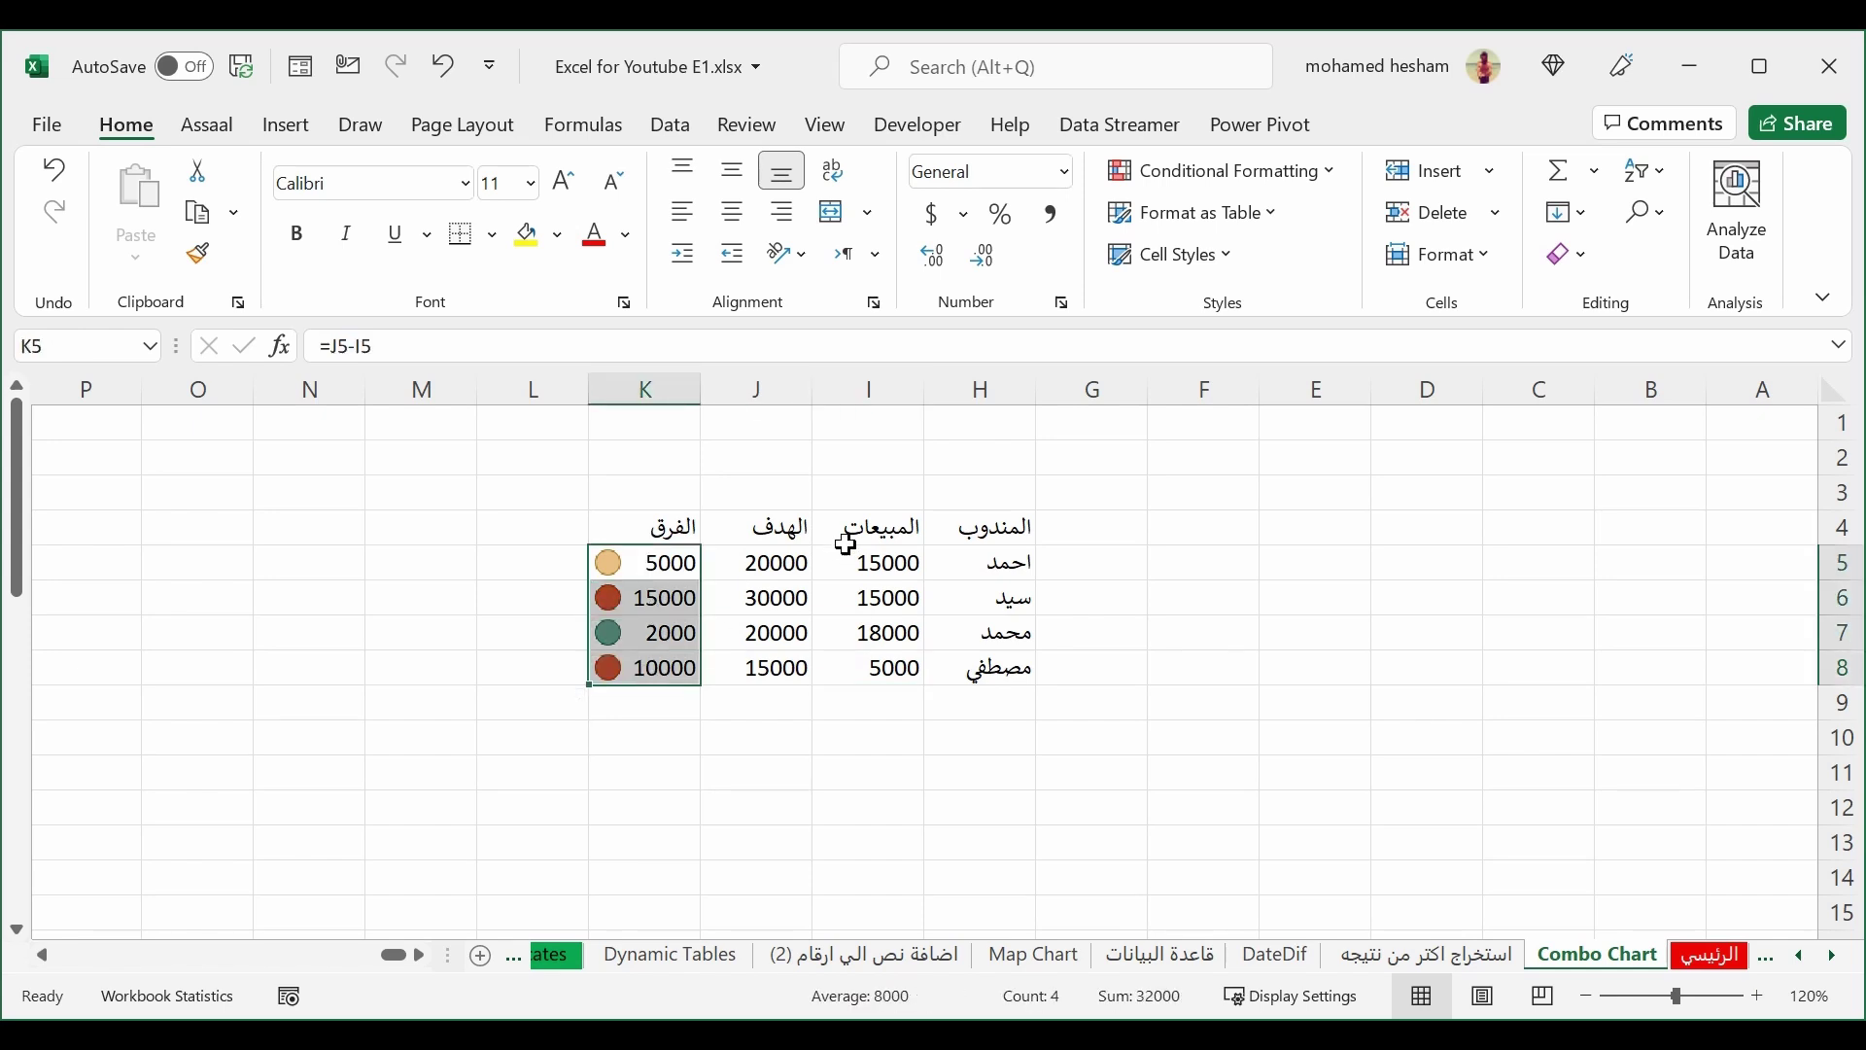
{"action": "left_click", "coordinate": [685, 633]}
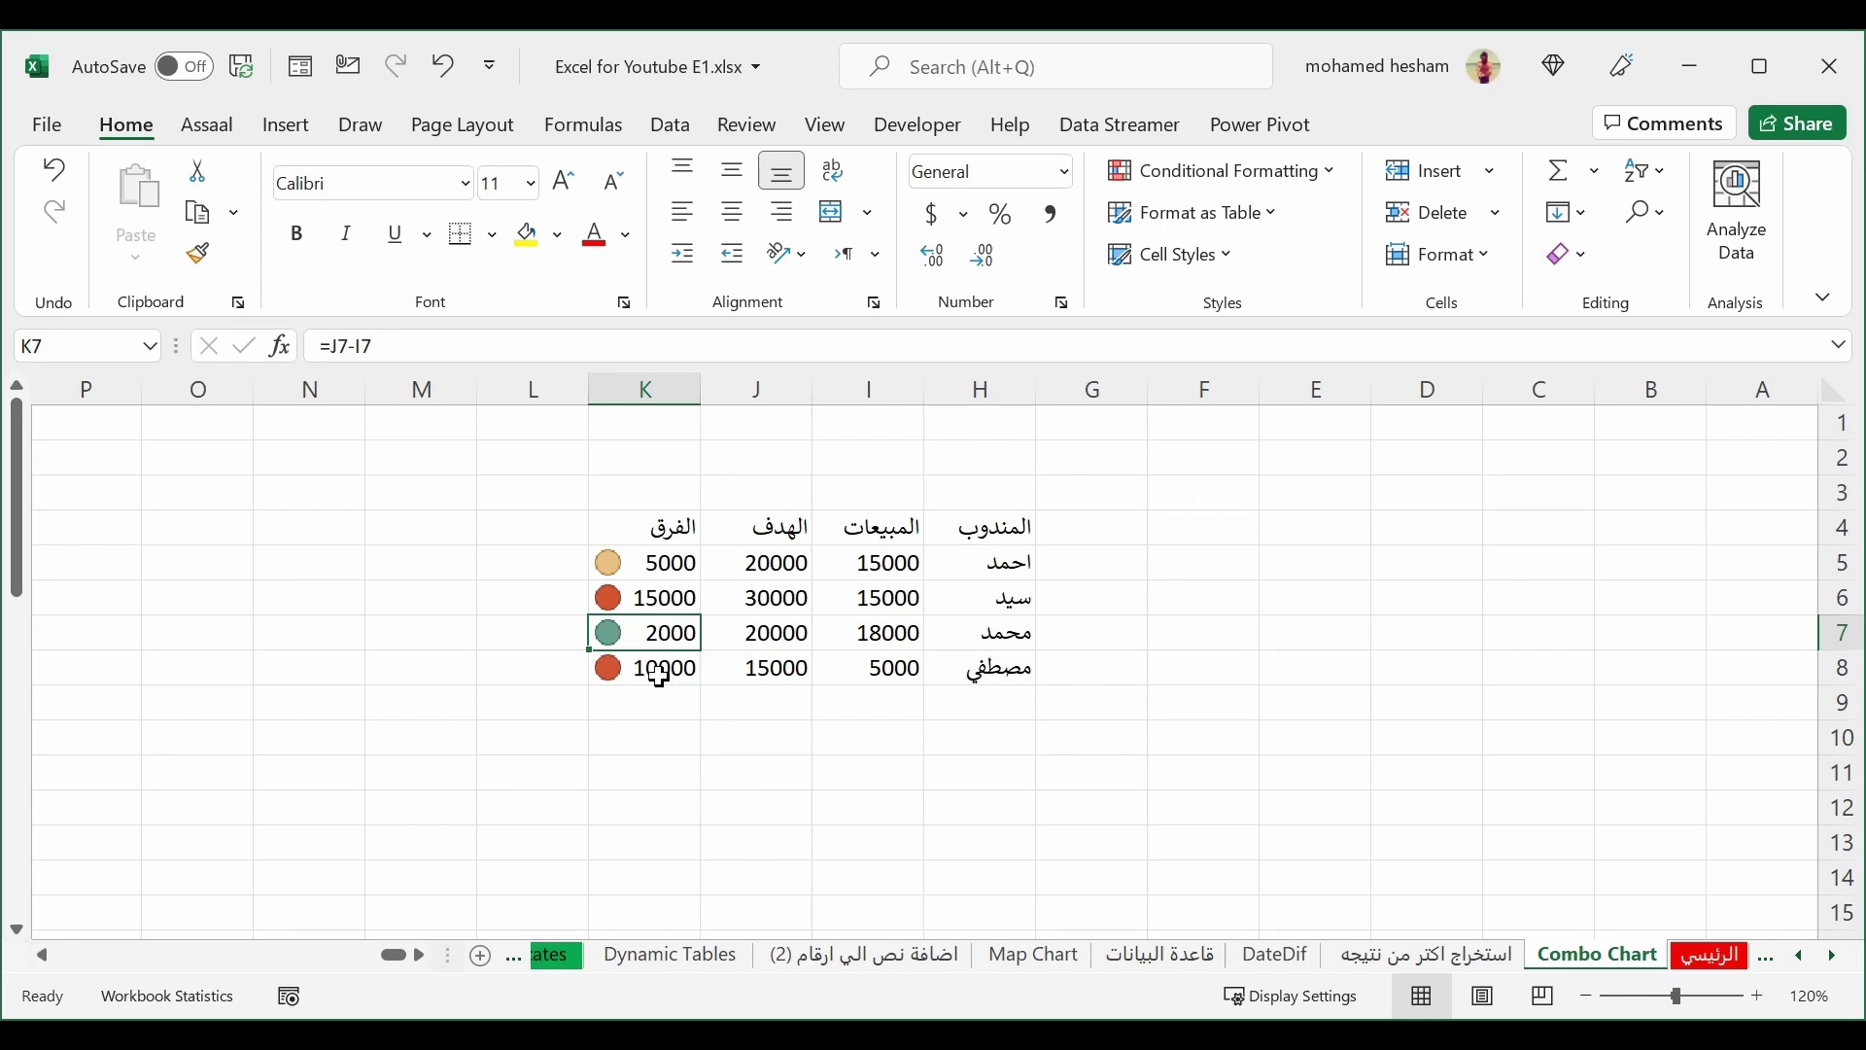
{"action": "left_click_drag", "start_coordinate": [681, 565], "coordinate": [680, 670]}
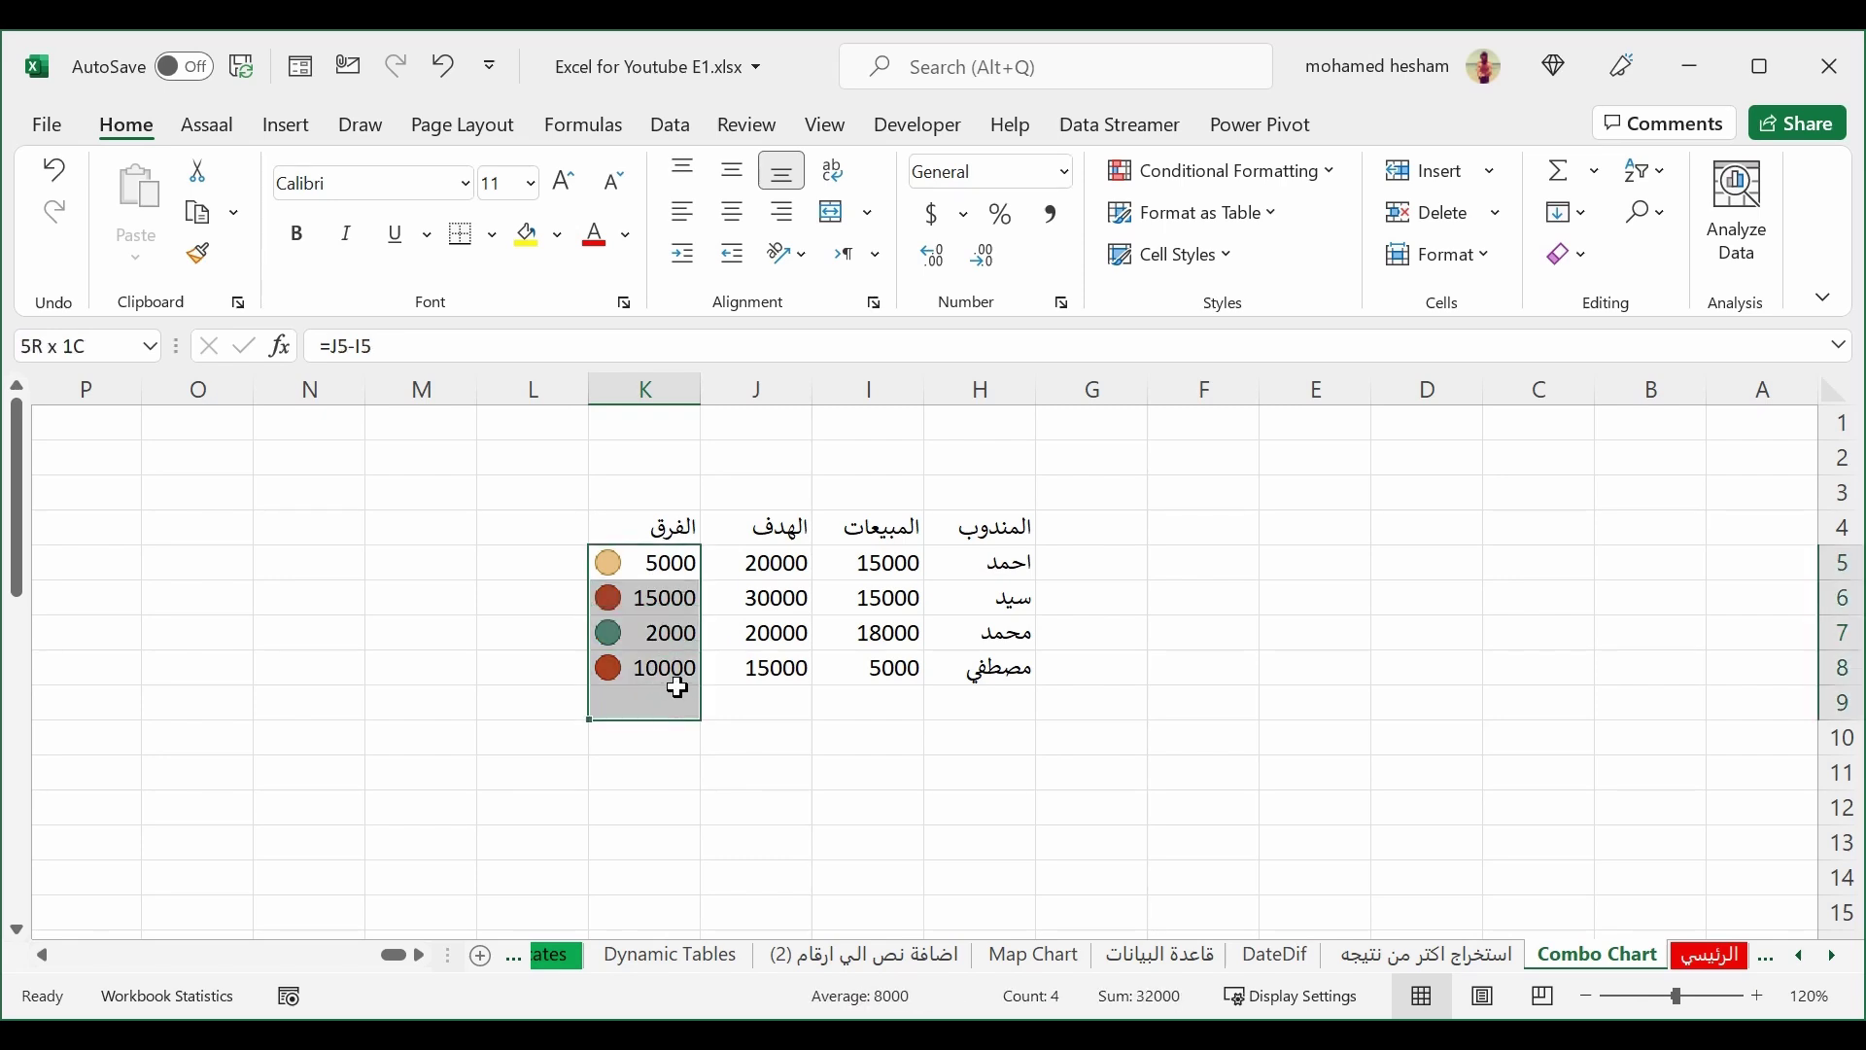
{"action": "left_click", "coordinate": [1300, 179]}
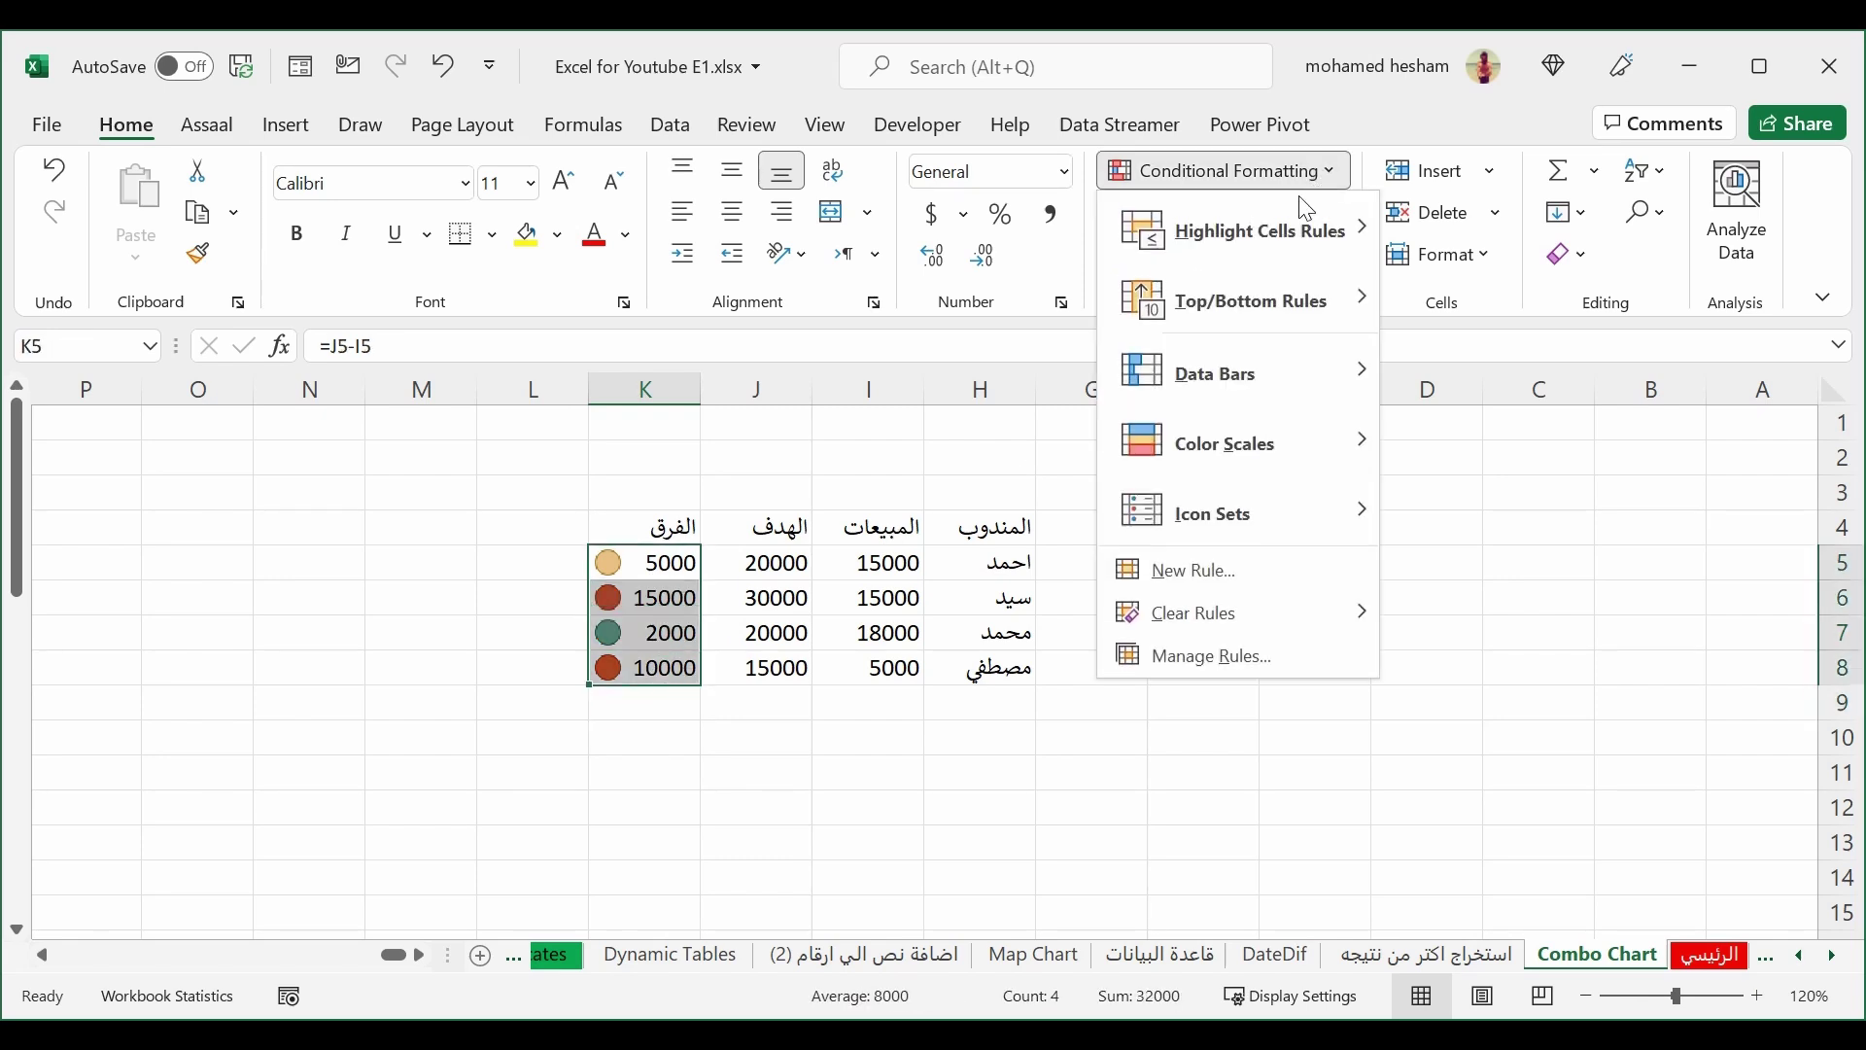
{"action": "left_click", "coordinate": [1179, 658]}
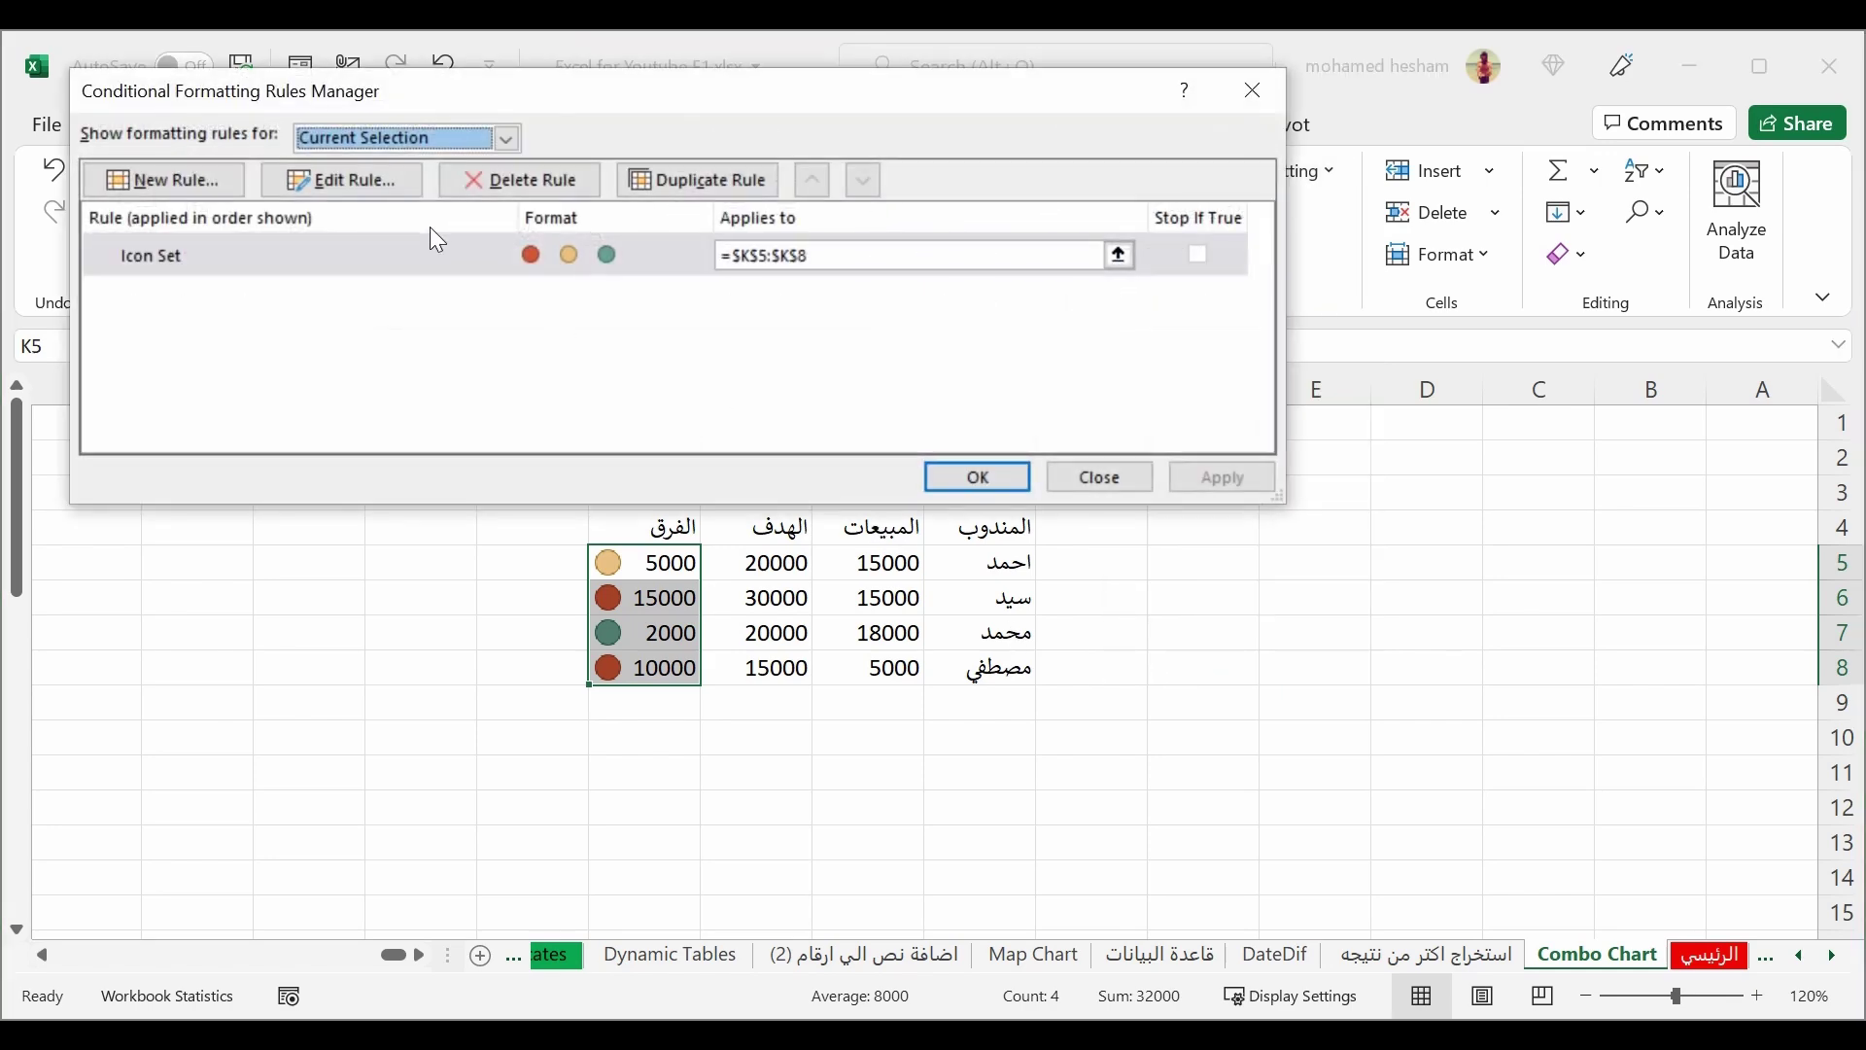
{"action": "left_click", "coordinate": [476, 261]}
{"action": "left_click", "coordinate": [366, 184]}
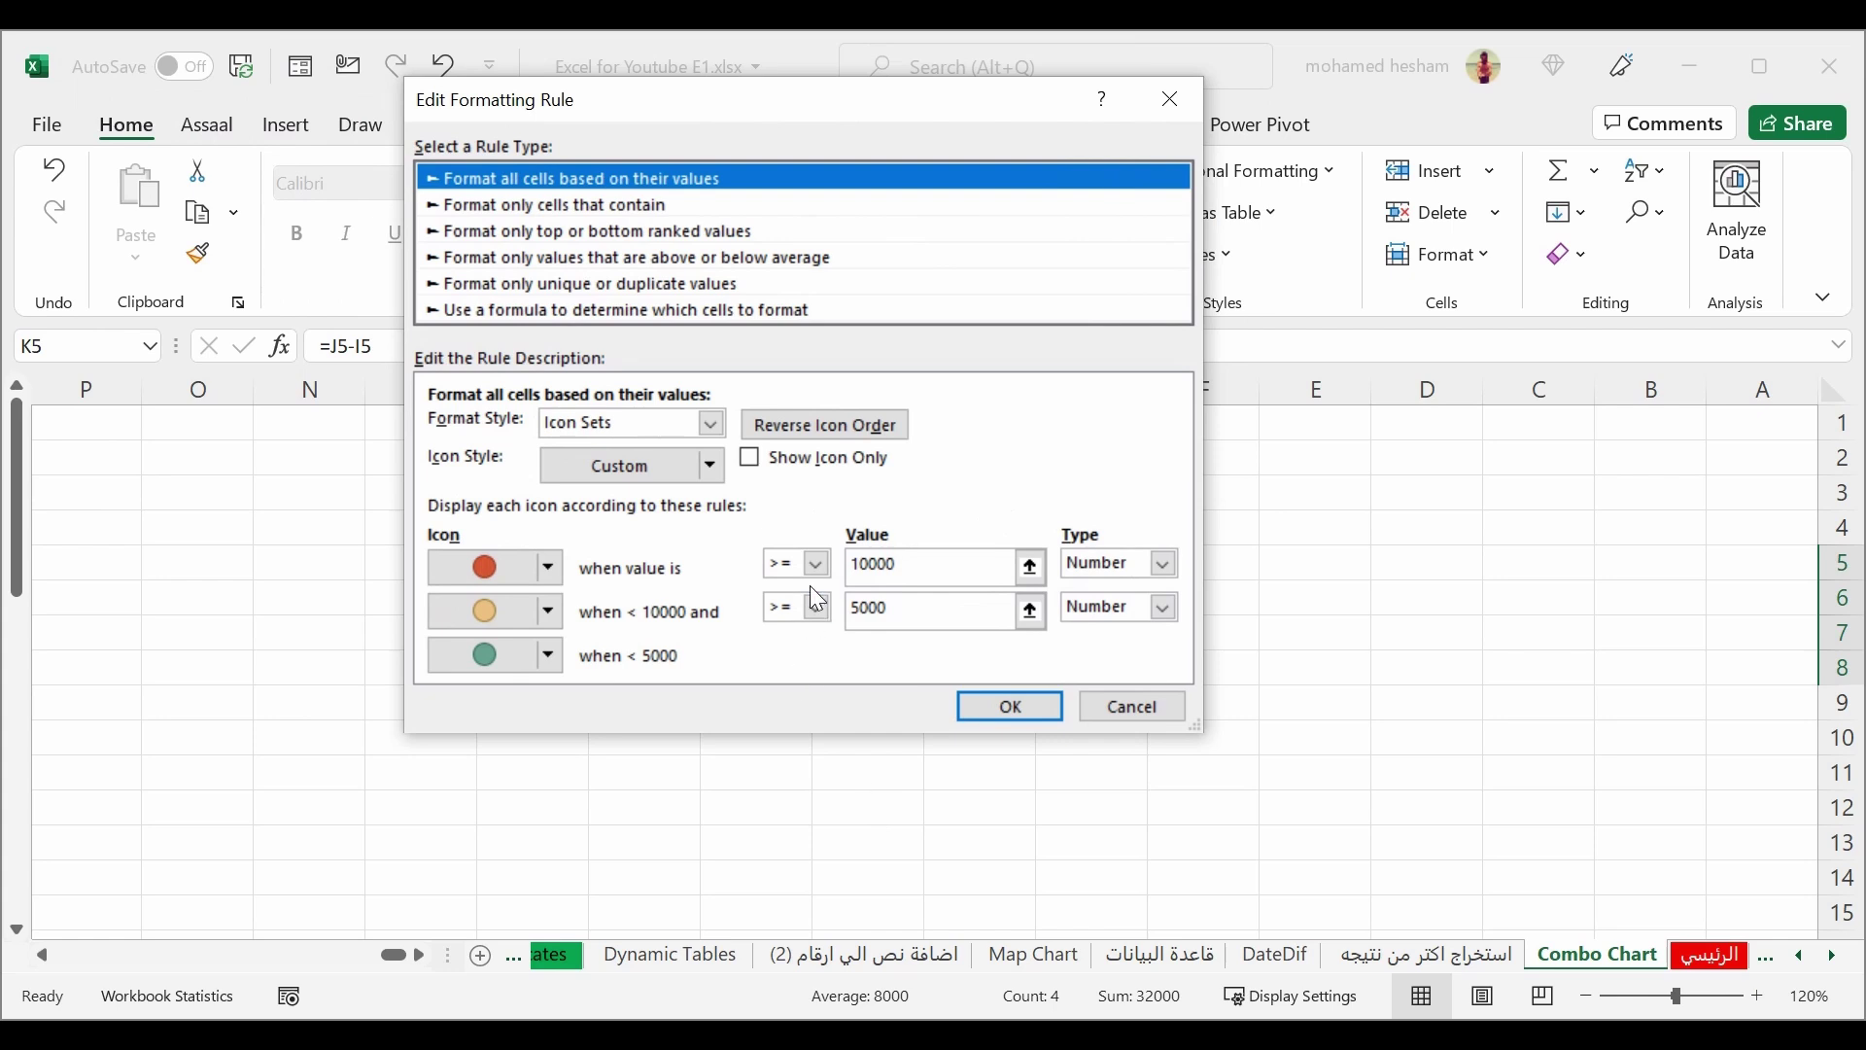
Step: Change the middle icon's threshold from >= 5000 to > 0
{"action": "left_click", "coordinate": [820, 606]}
{"action": "left_click", "coordinate": [792, 634]}
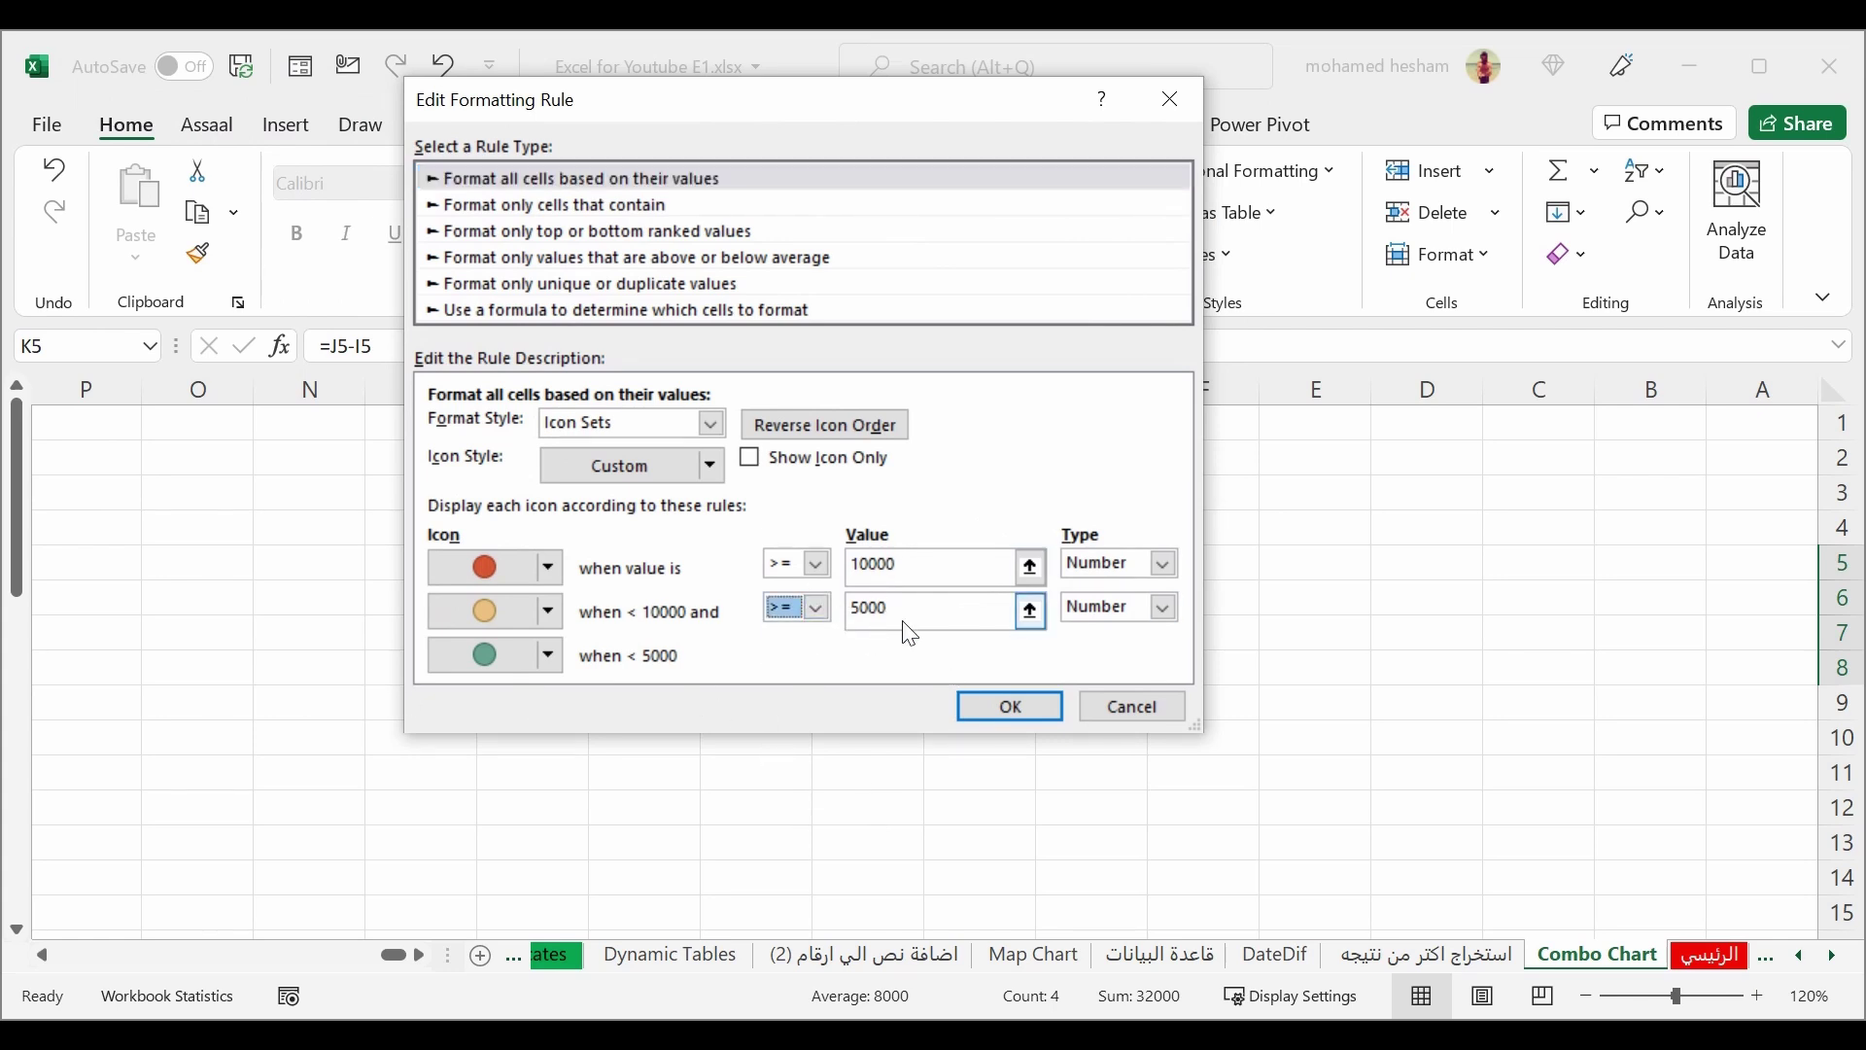
{"action": "left_click_drag", "start_coordinate": [897, 613], "coordinate": [848, 609]}
{"action": "type", "text": "0"}
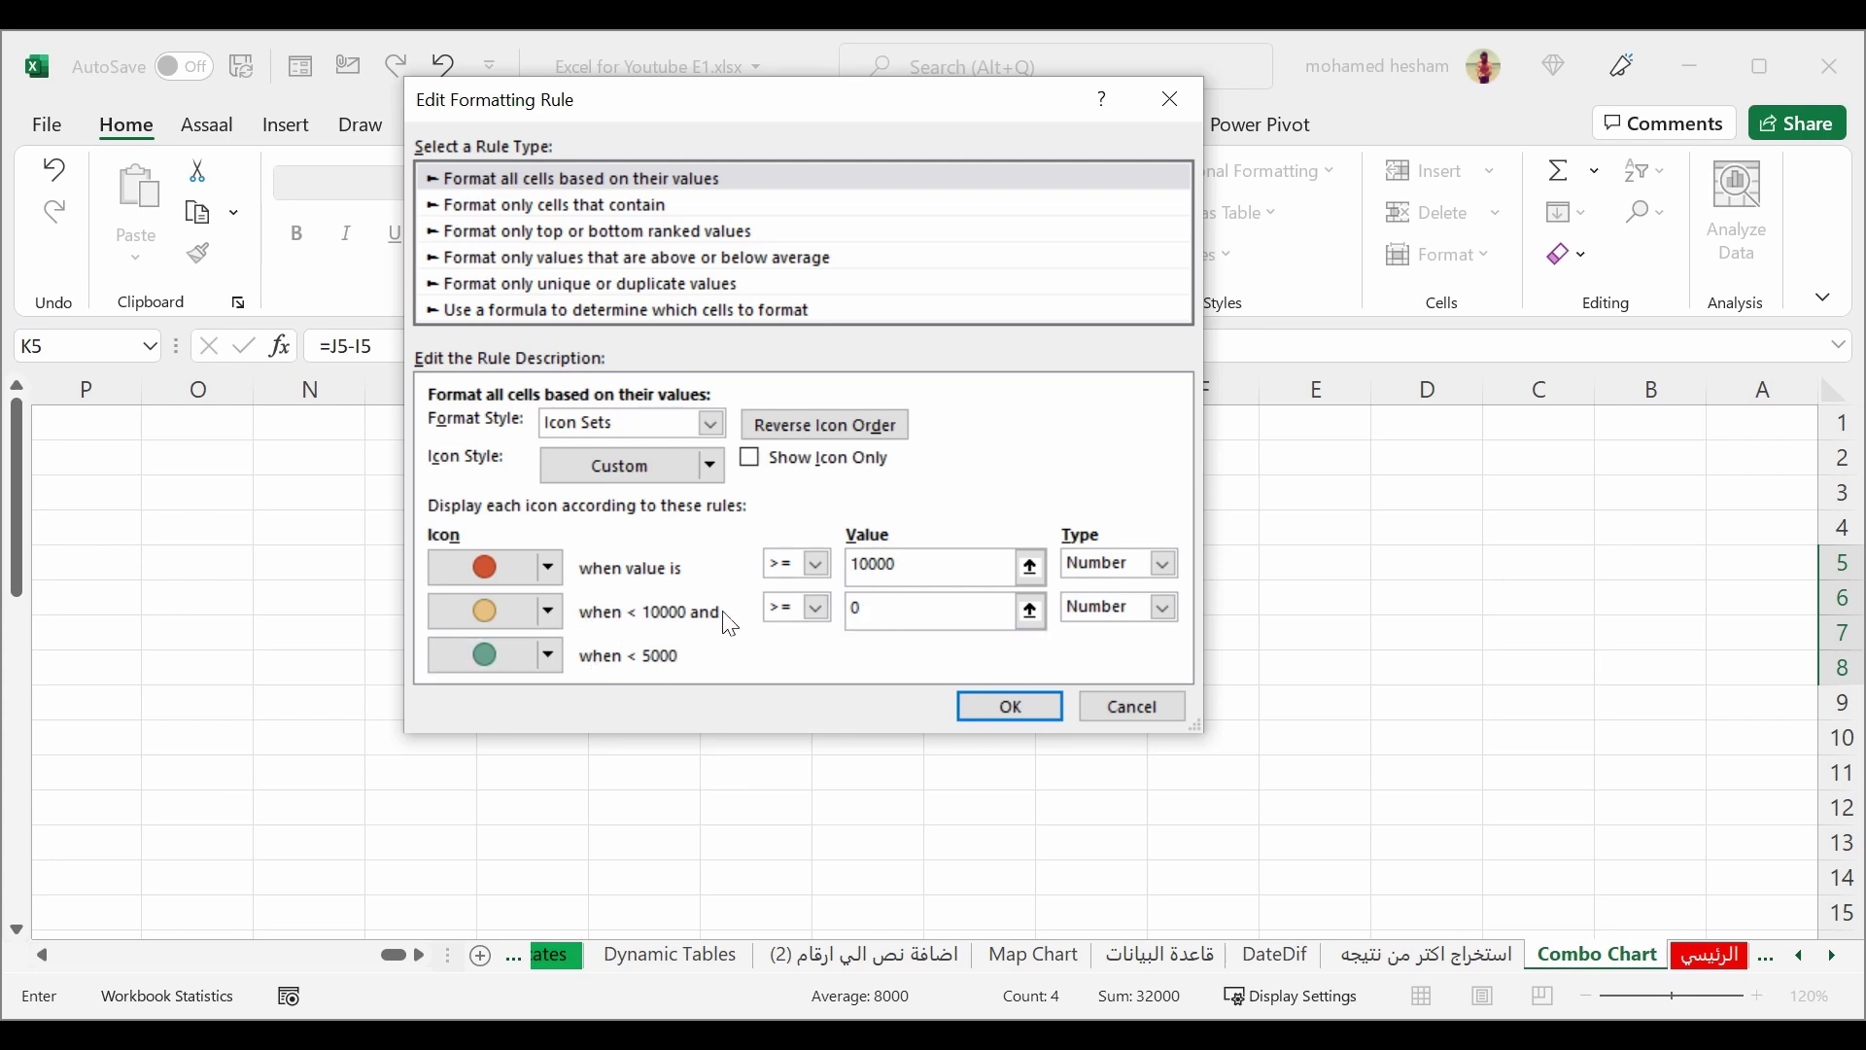
{"action": "left_click", "coordinate": [821, 609]}
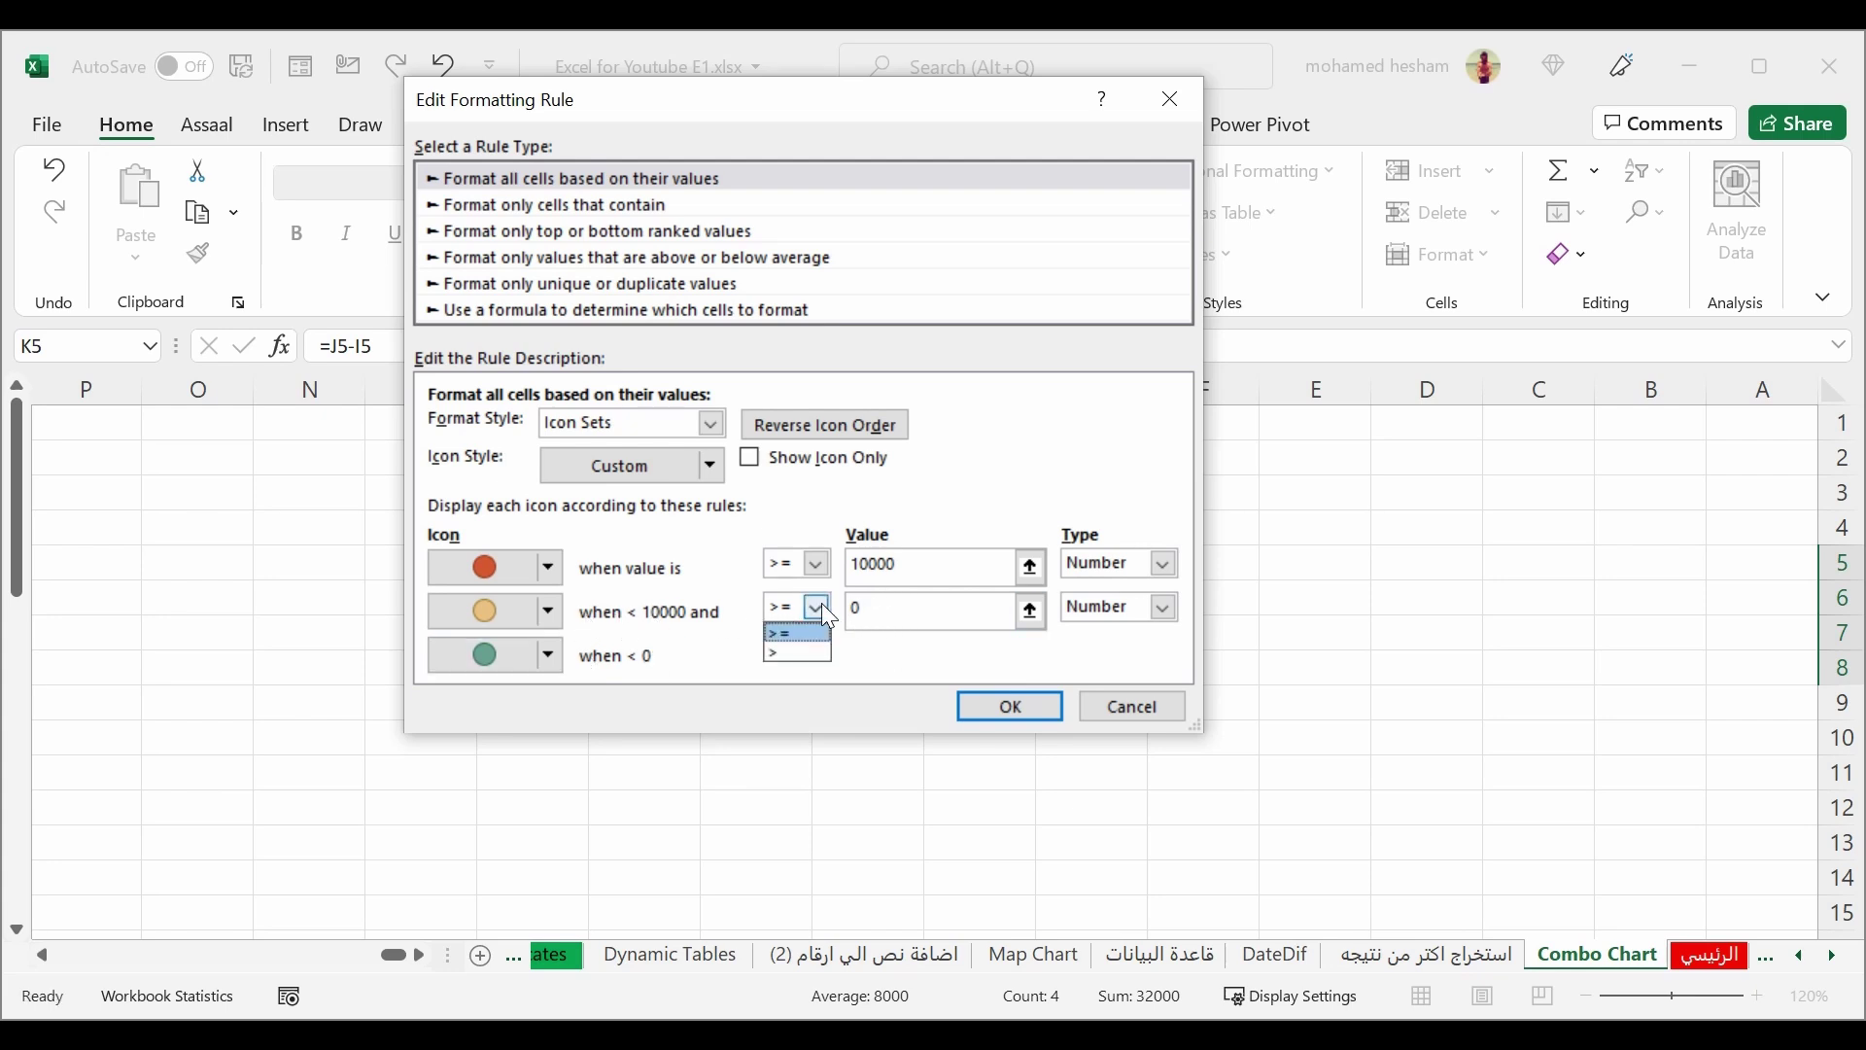
{"action": "left_click", "coordinate": [791, 655]}
{"action": "left_click", "coordinate": [799, 634]}
{"action": "left_click", "coordinate": [776, 653]}
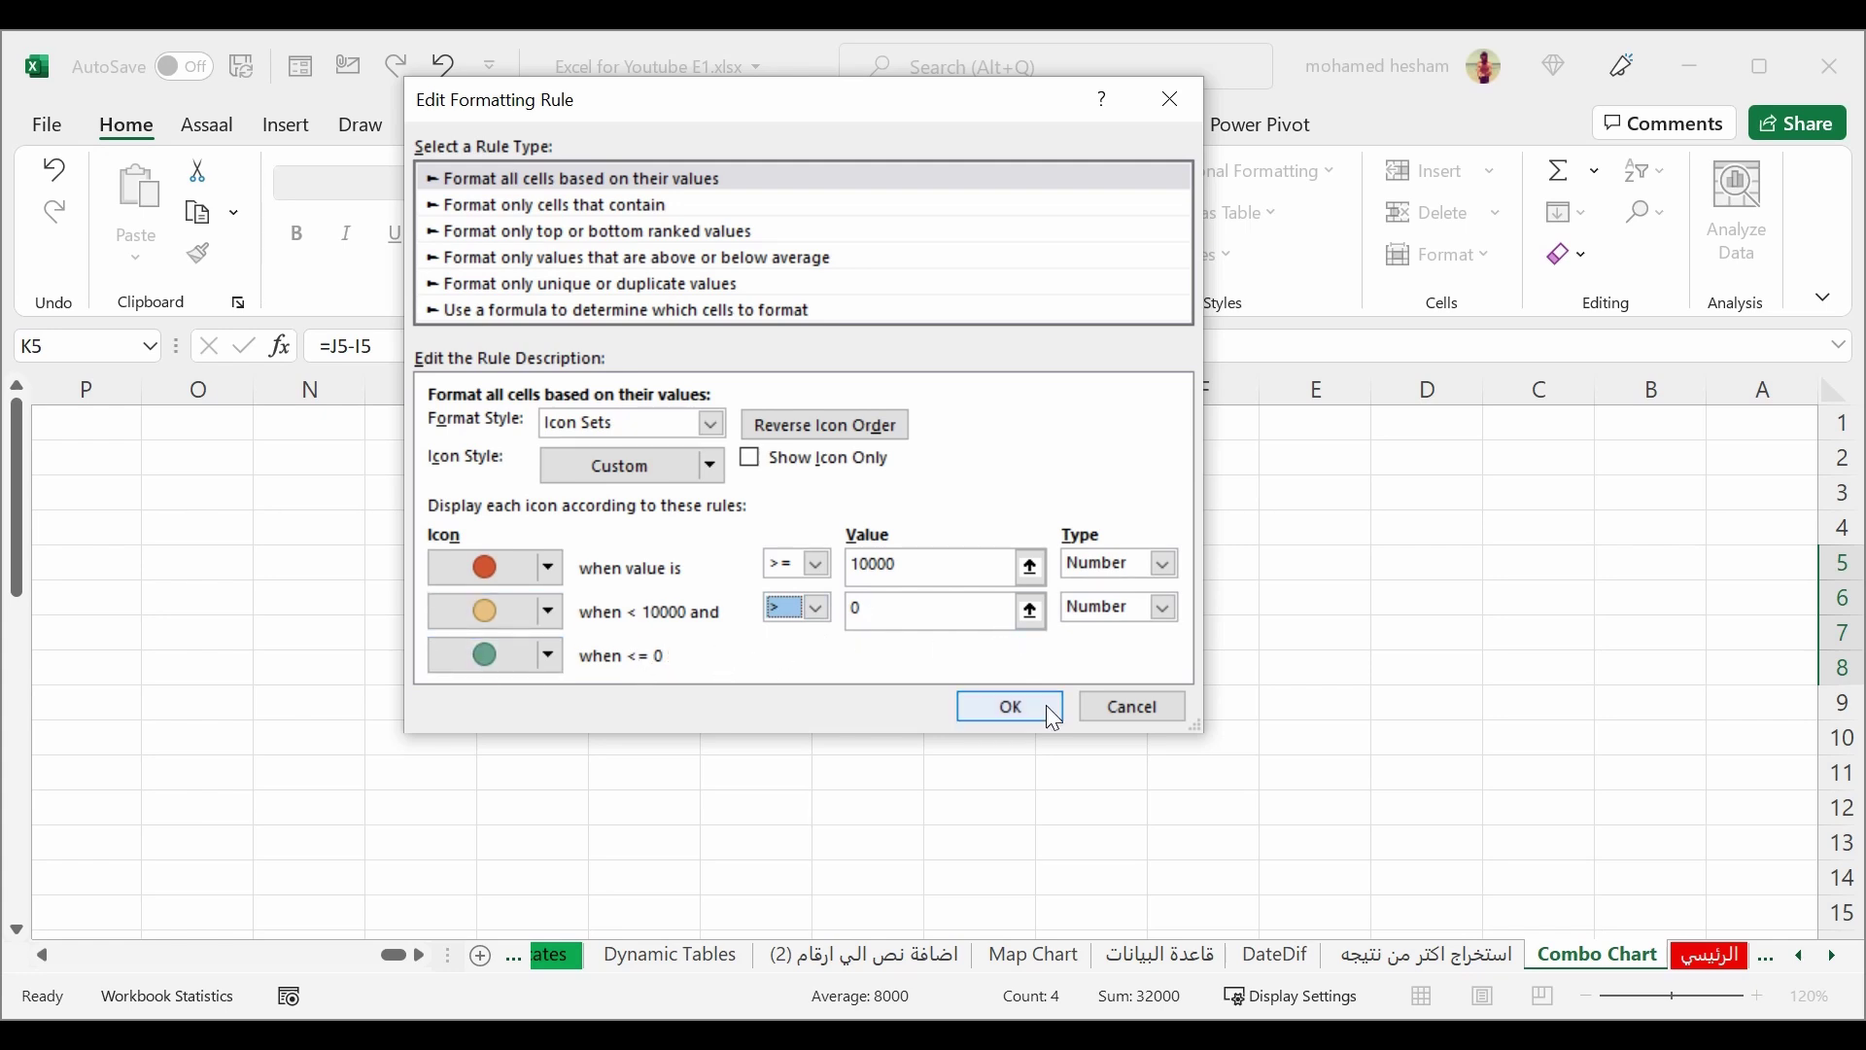
Step: Confirm the edited thresholds and apply them to the difference cells
{"action": "left_click_drag", "start_coordinate": [974, 124], "coordinate": [1539, 143]}
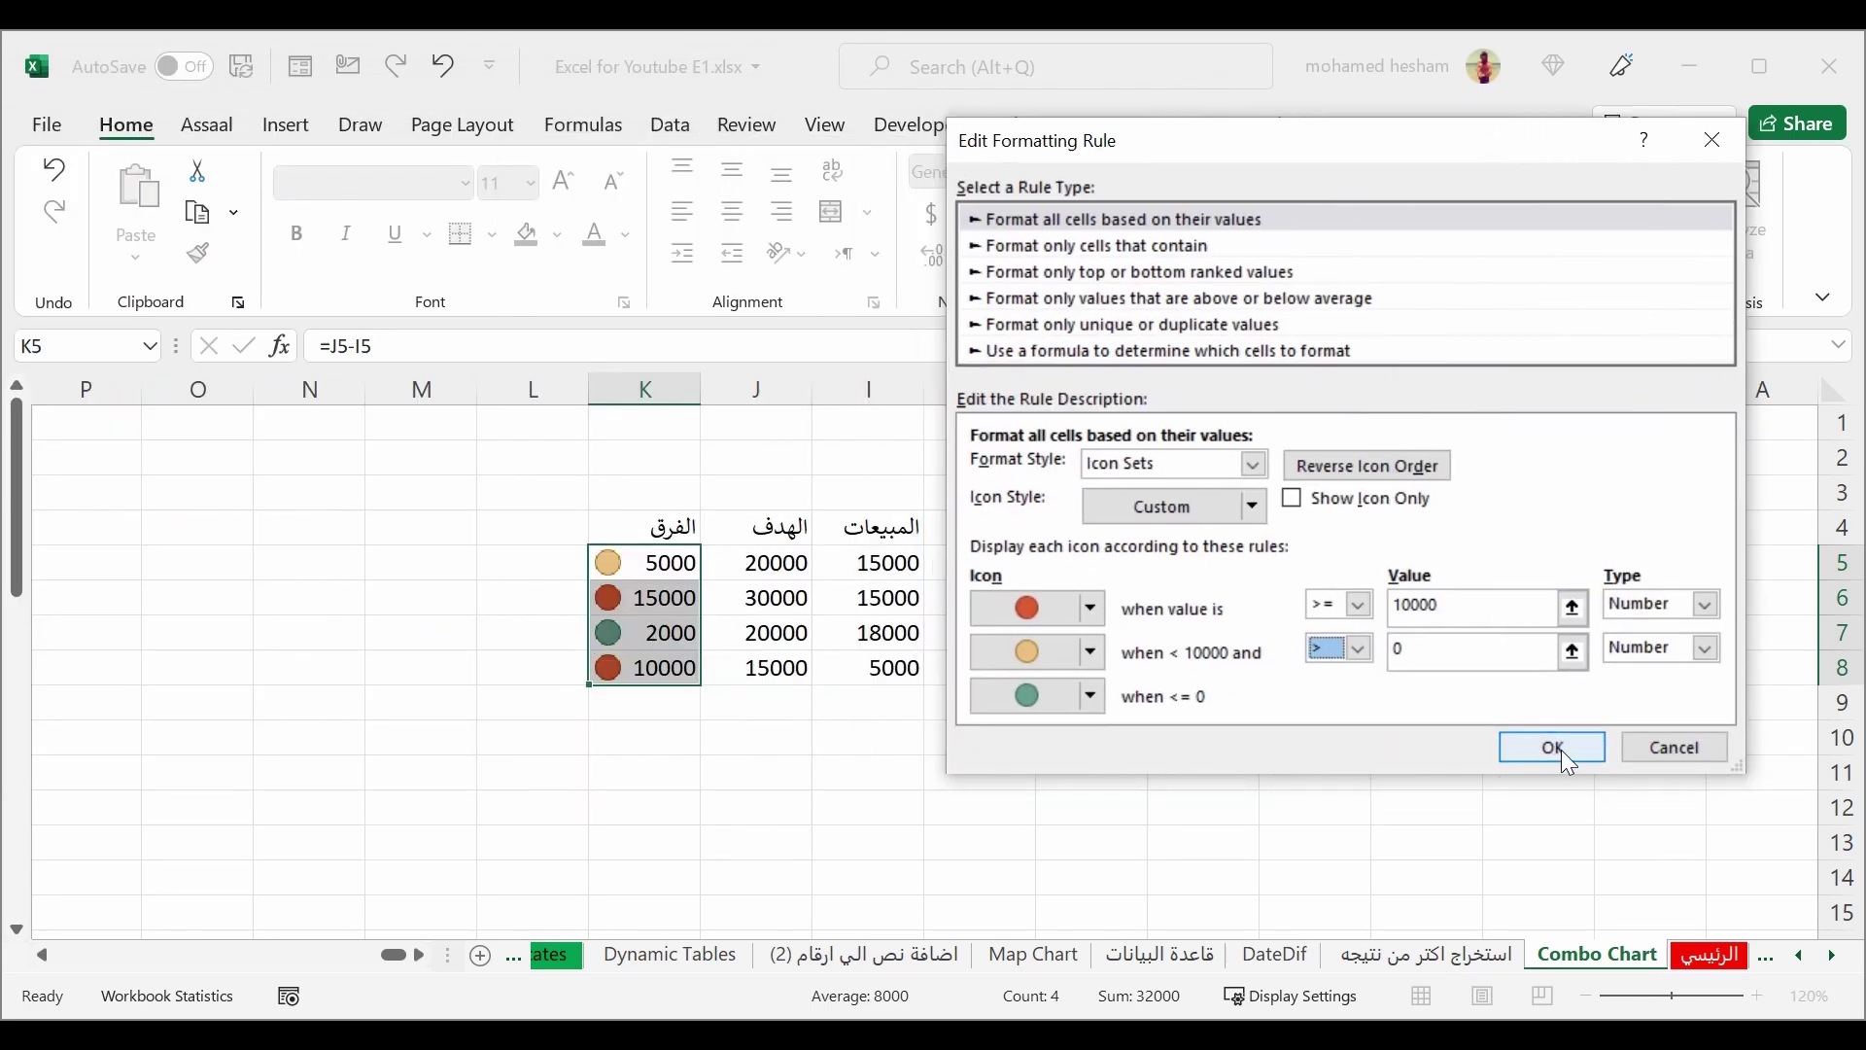
{"action": "left_click", "coordinate": [1555, 748]}
{"action": "left_click", "coordinate": [1215, 477]}
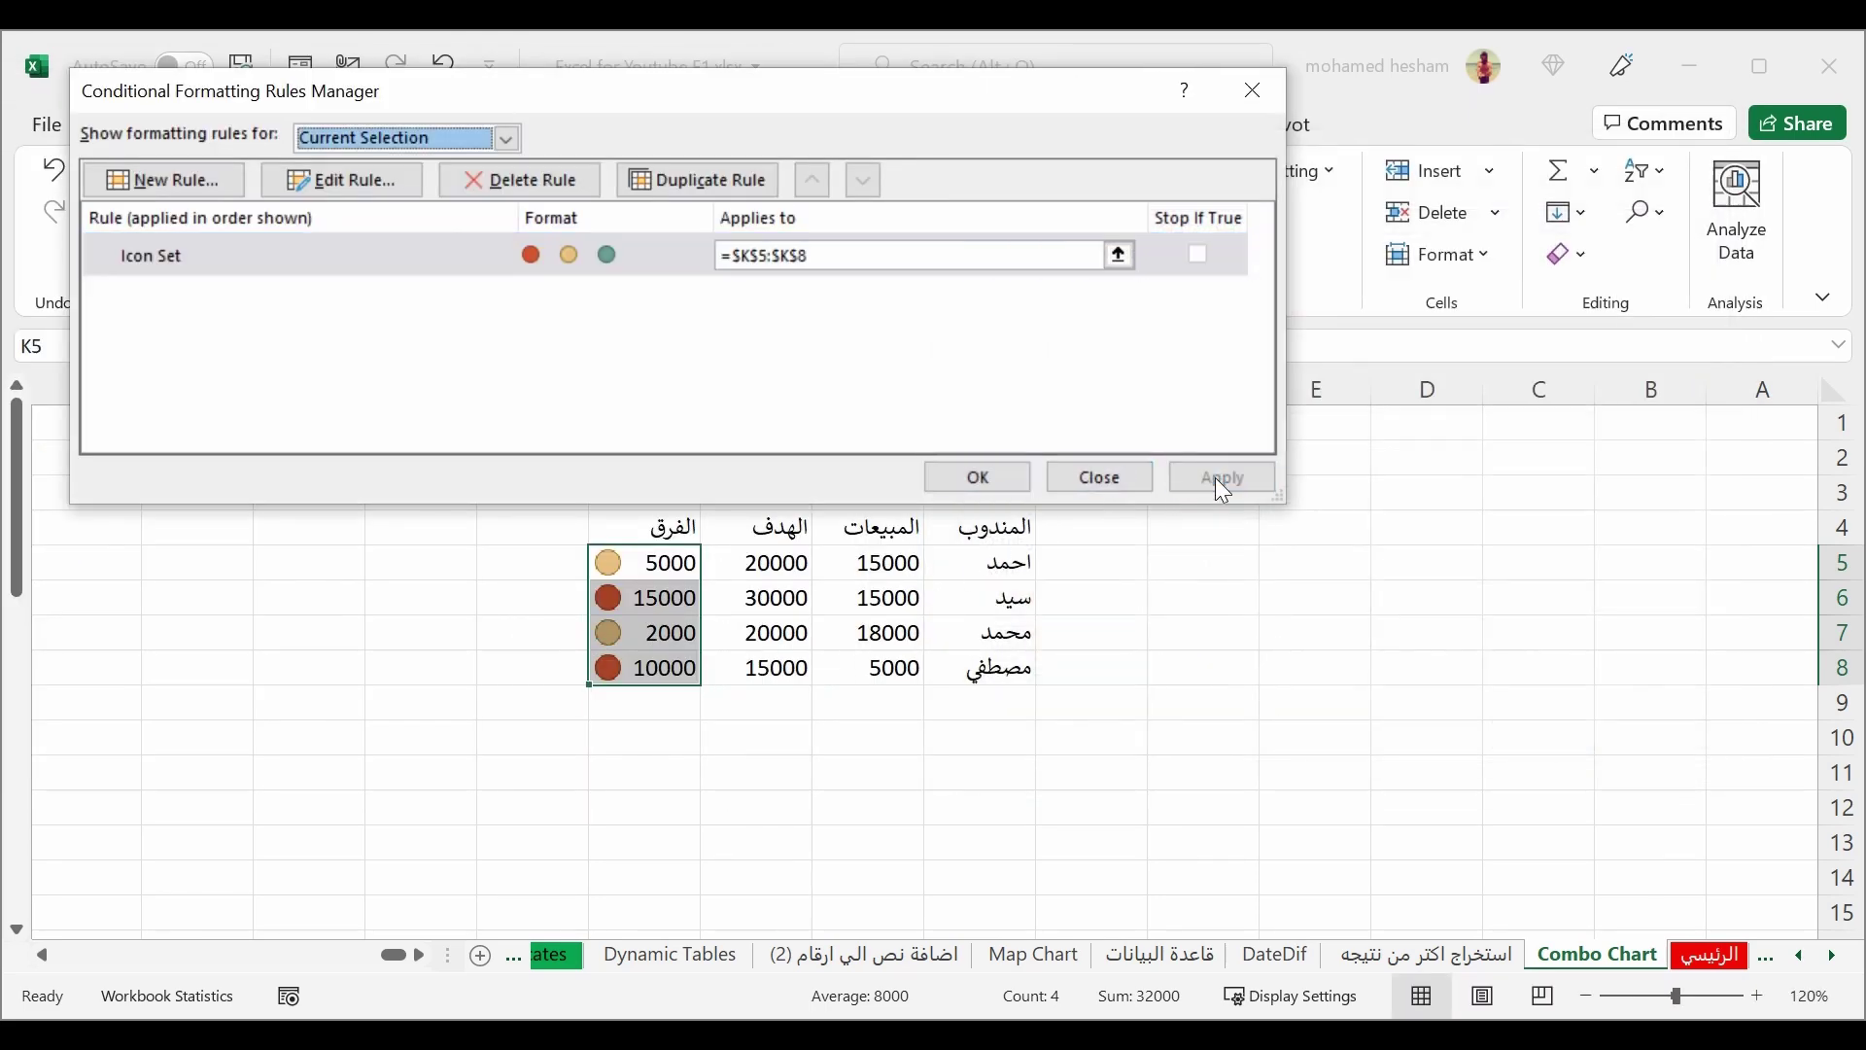
{"action": "left_click", "coordinate": [977, 476]}
Step: Restore the sales in I7 to 20000
{"action": "left_click", "coordinate": [848, 633]}
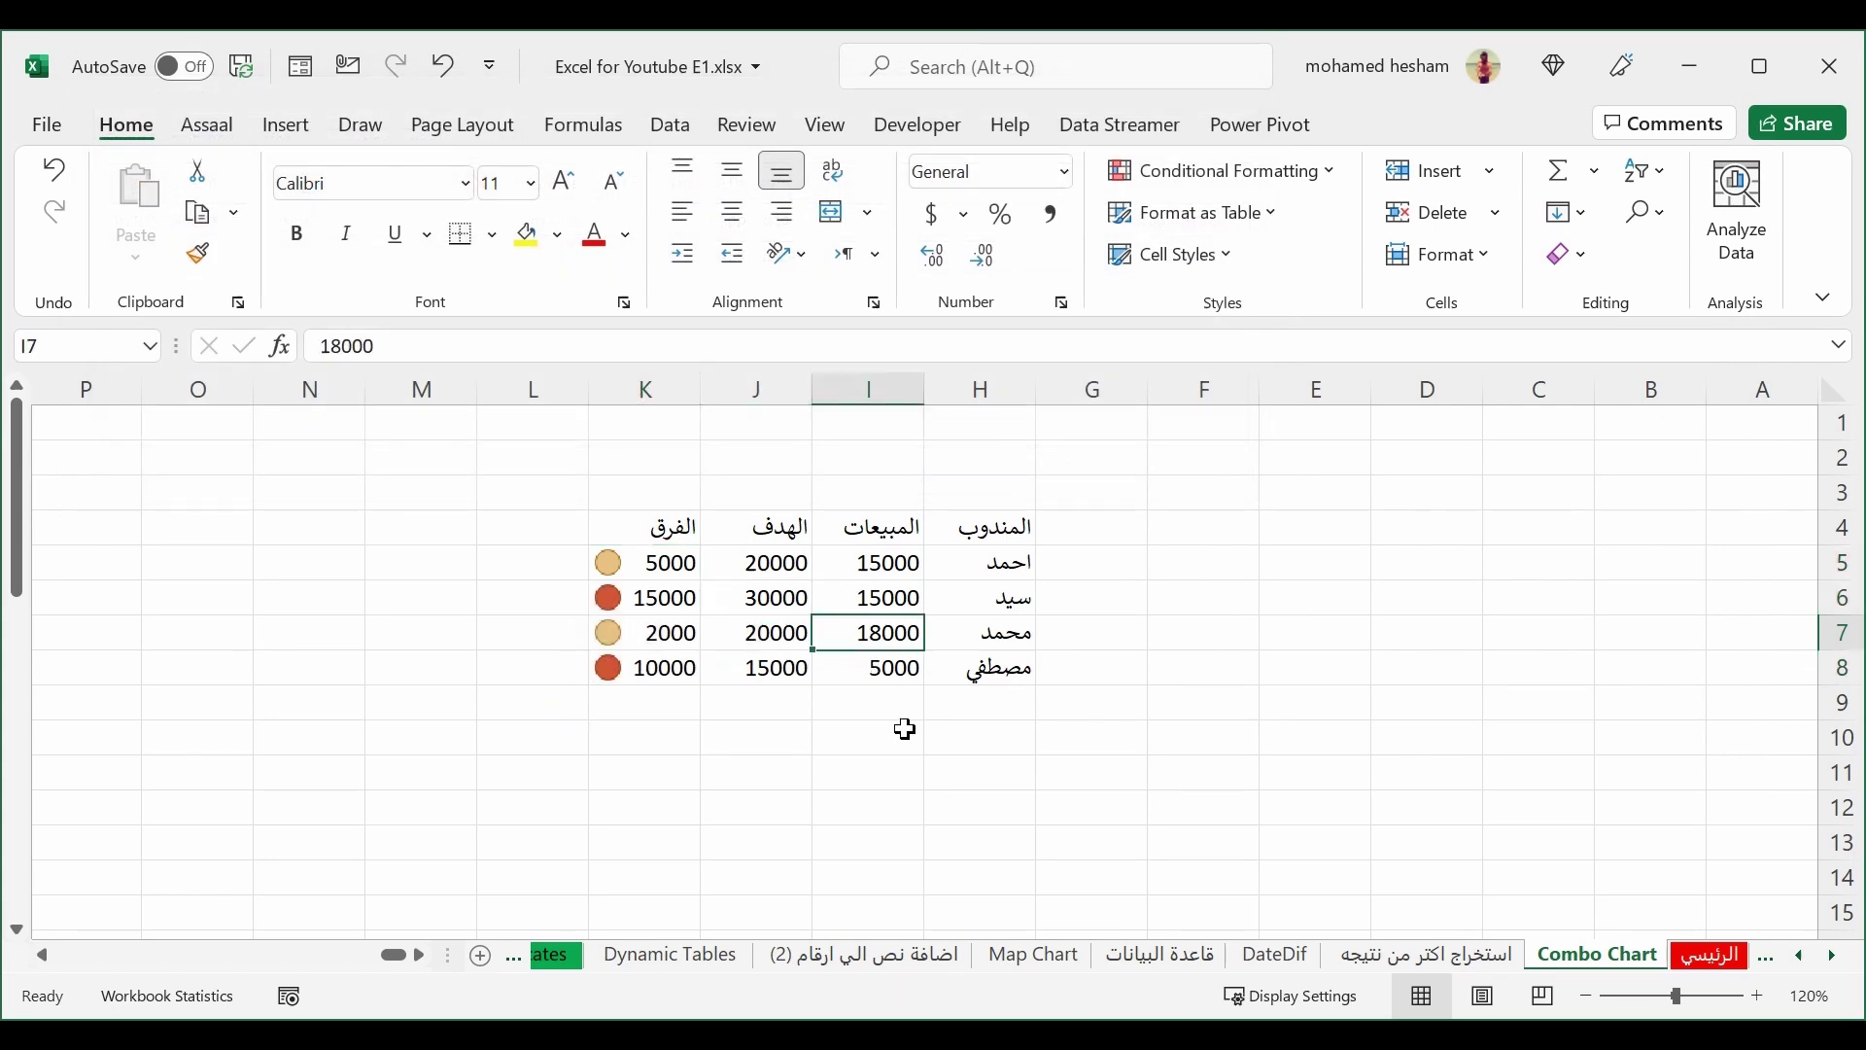
{"action": "type", "text": "2"}
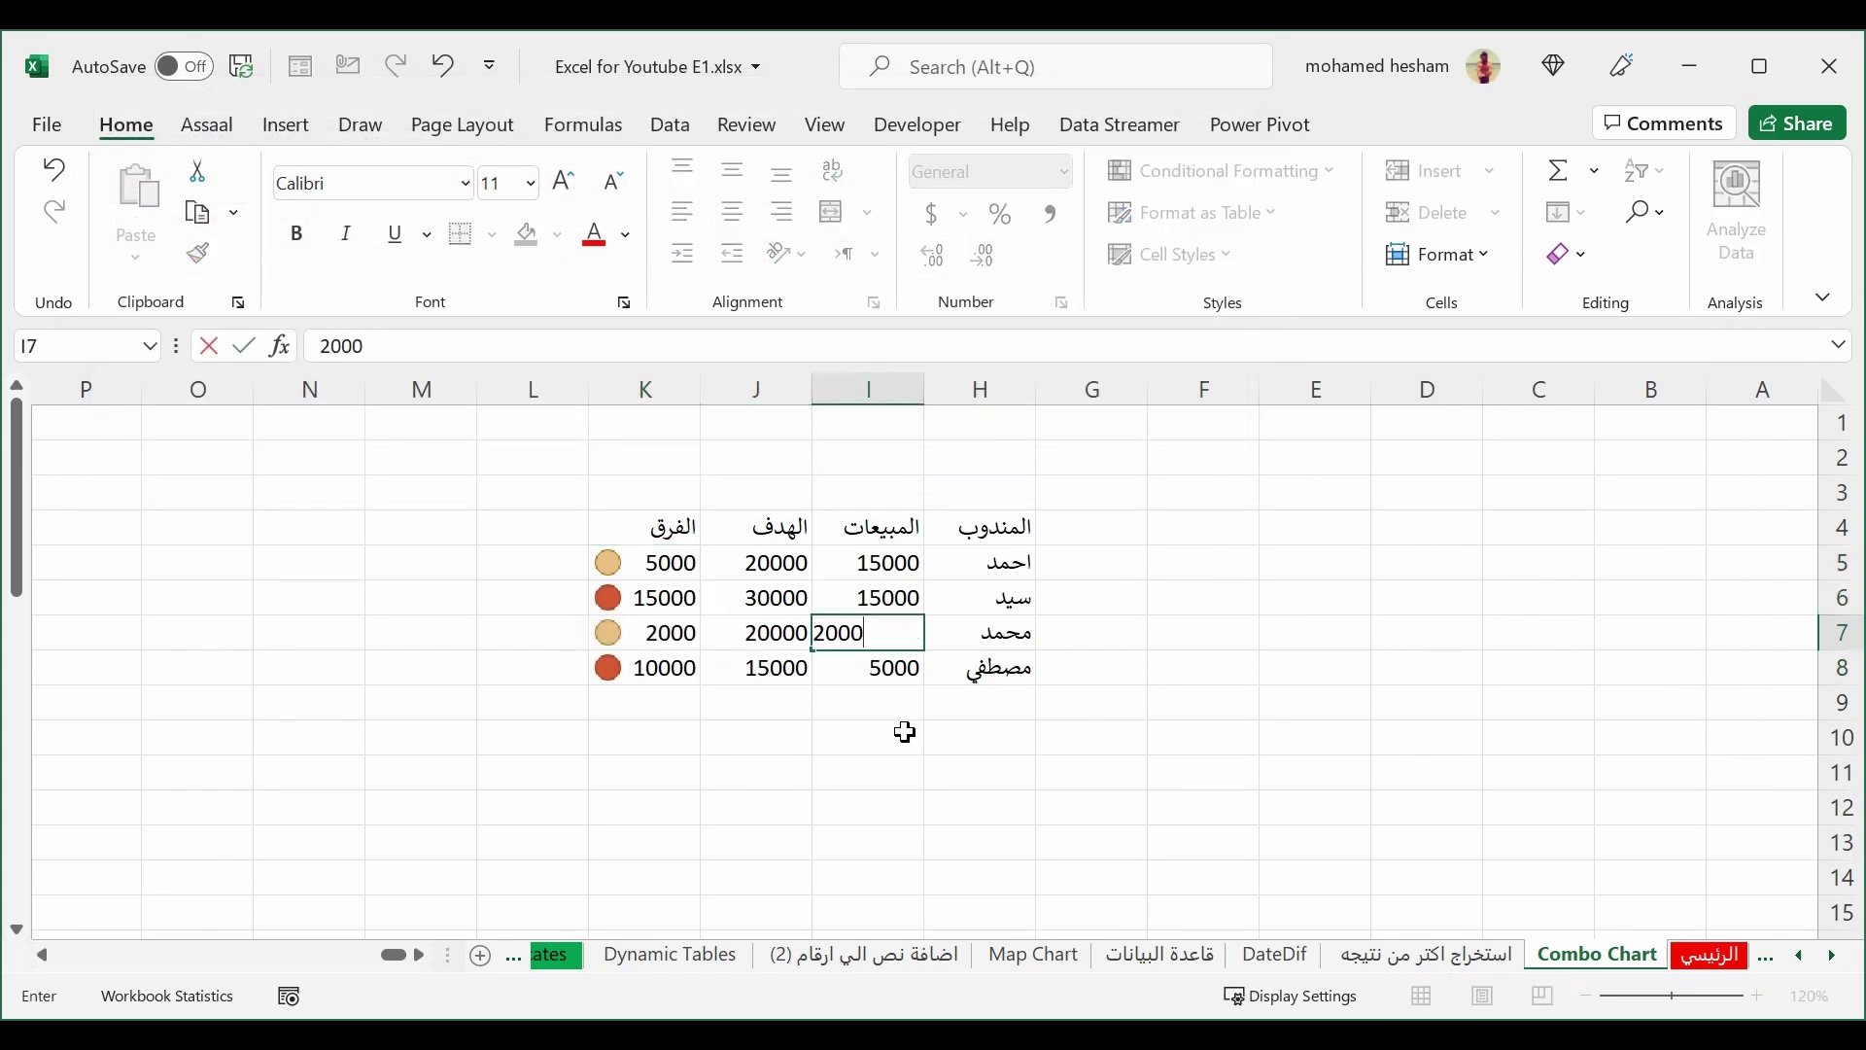
{"action": "type", "text": "0"}
{"action": "key", "text": "Return"}
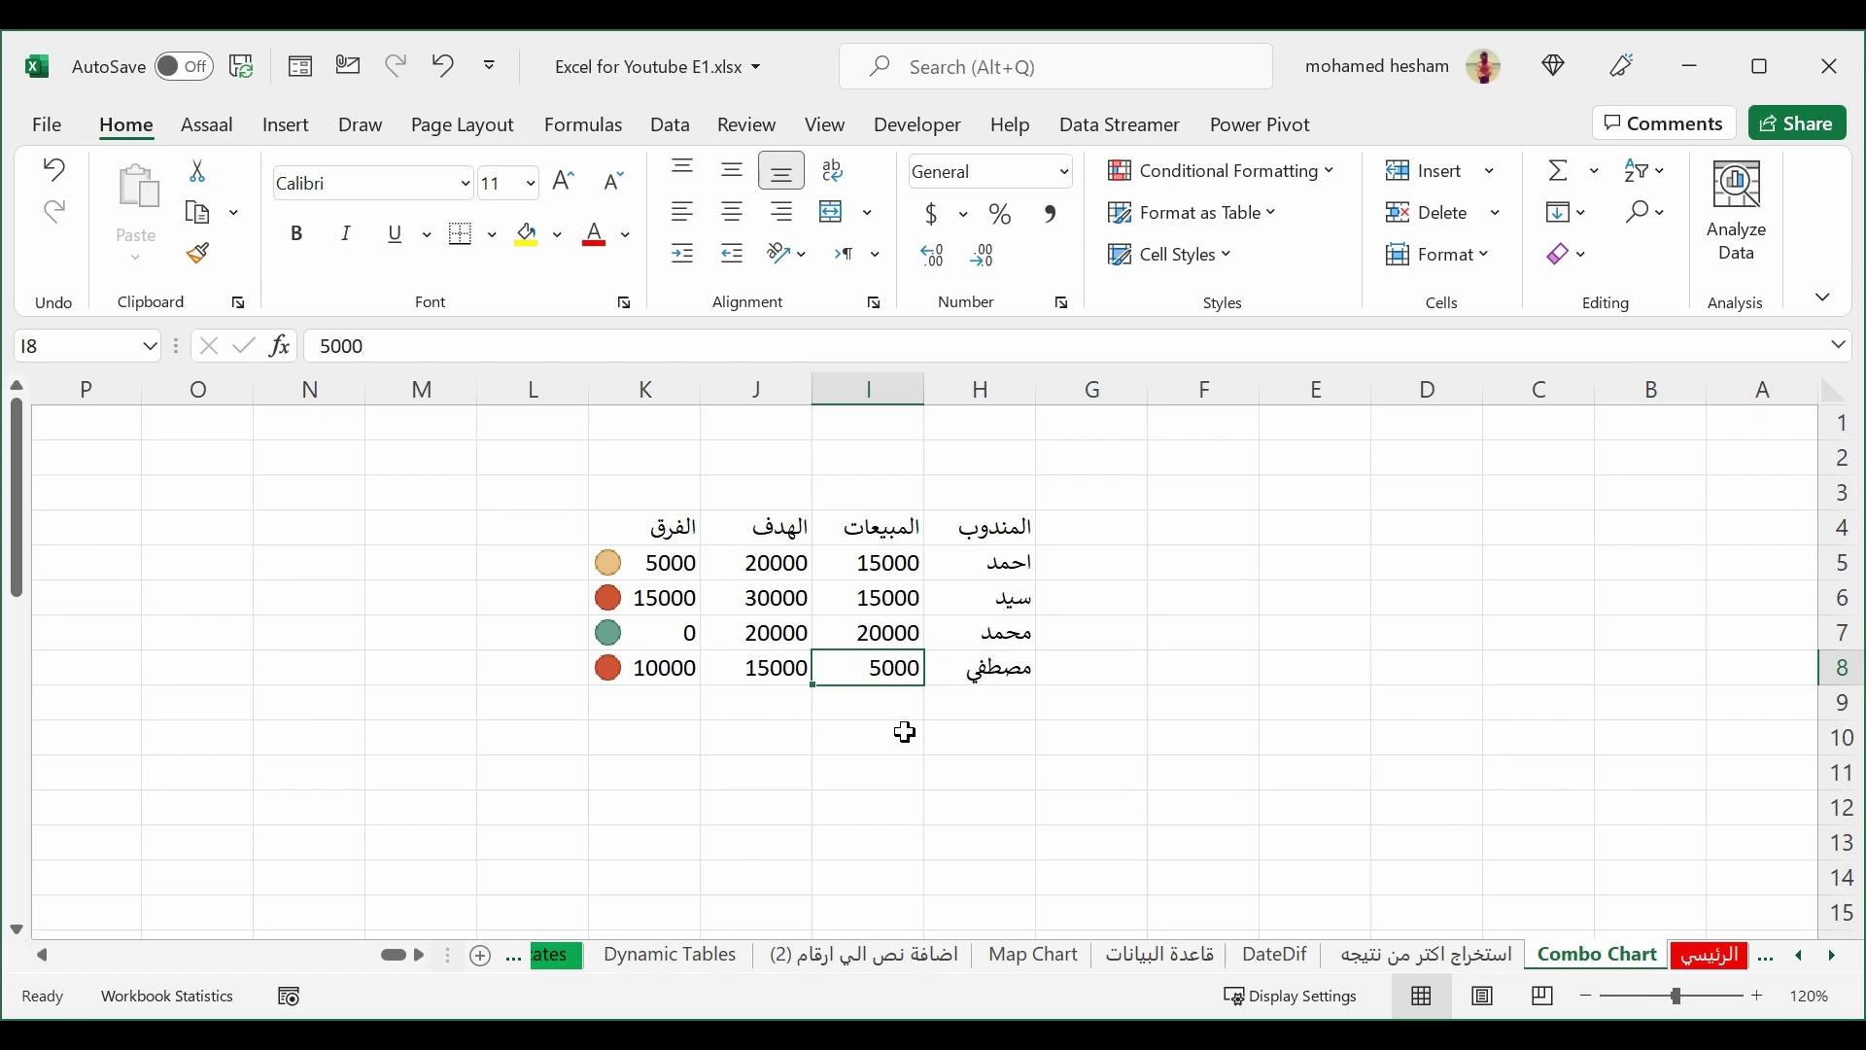
Step: Verify K7 now shows 0 with a green icon, checking K5, I5, J5 and K8
{"action": "left_click", "coordinate": [642, 642]}
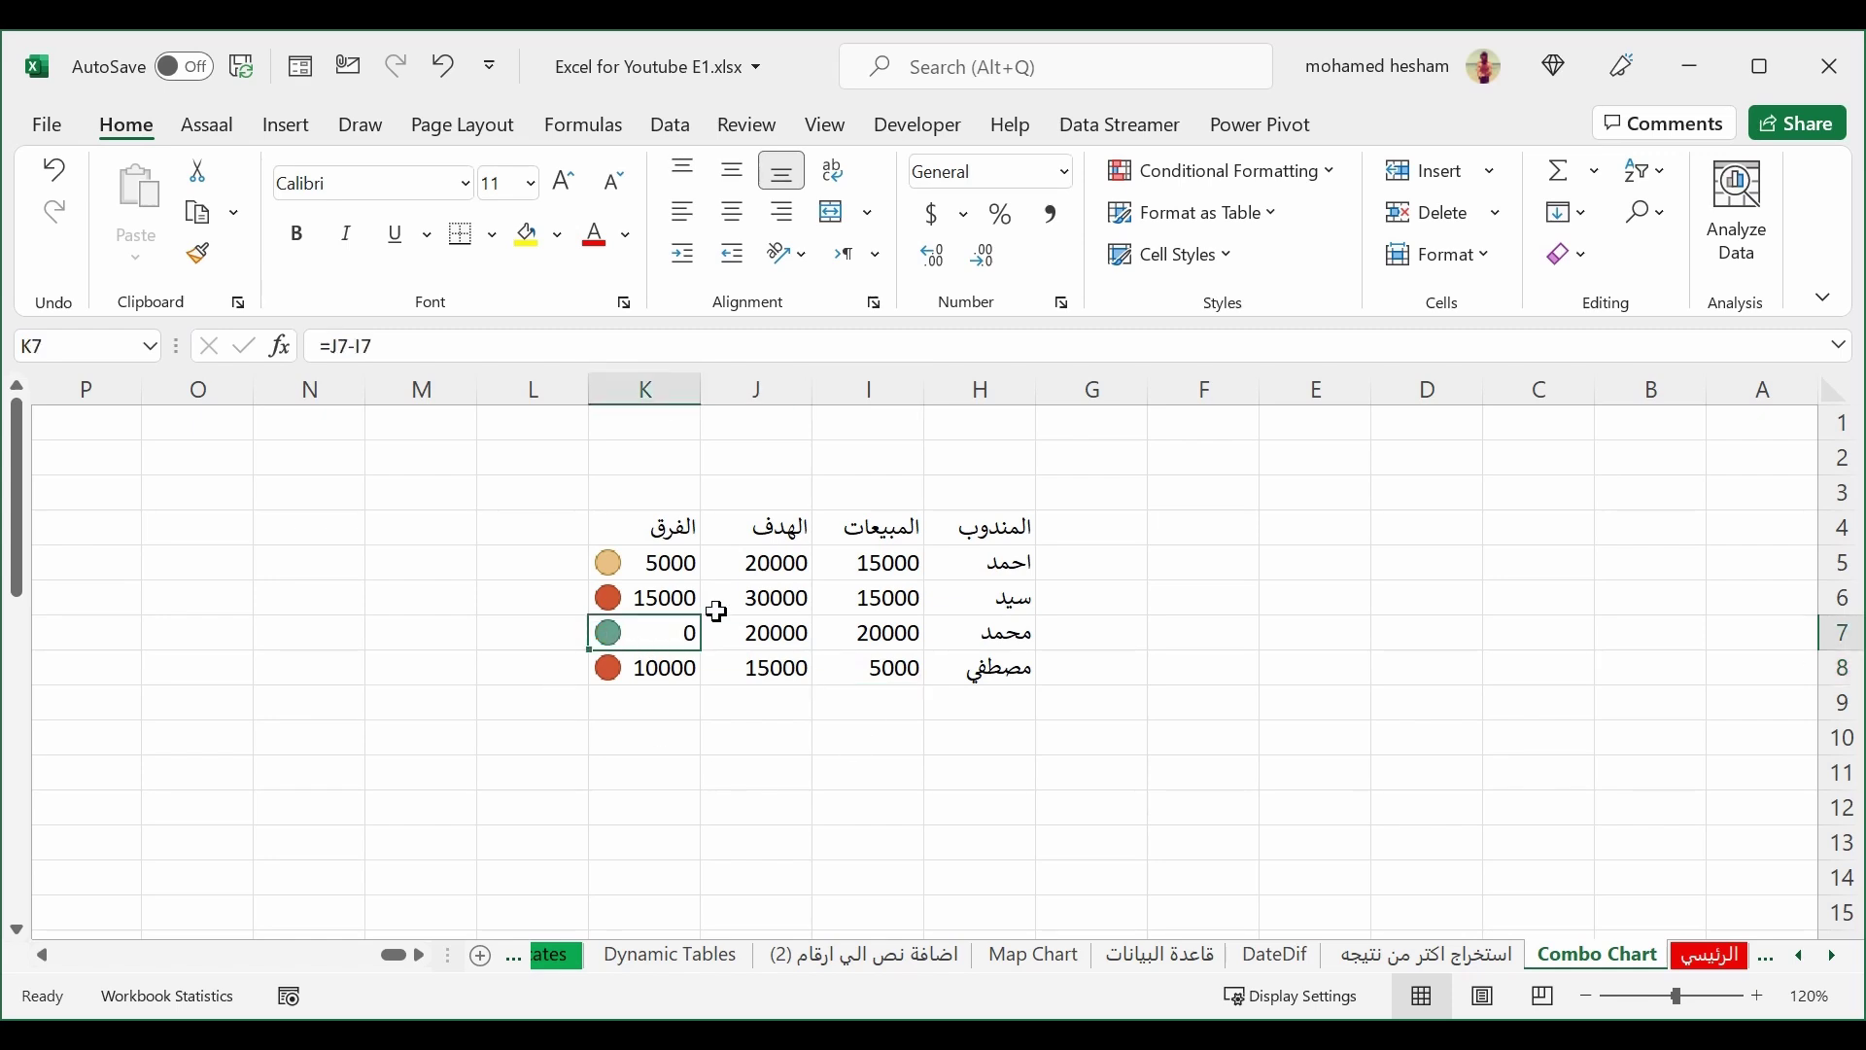
{"action": "left_click", "coordinate": [654, 574]}
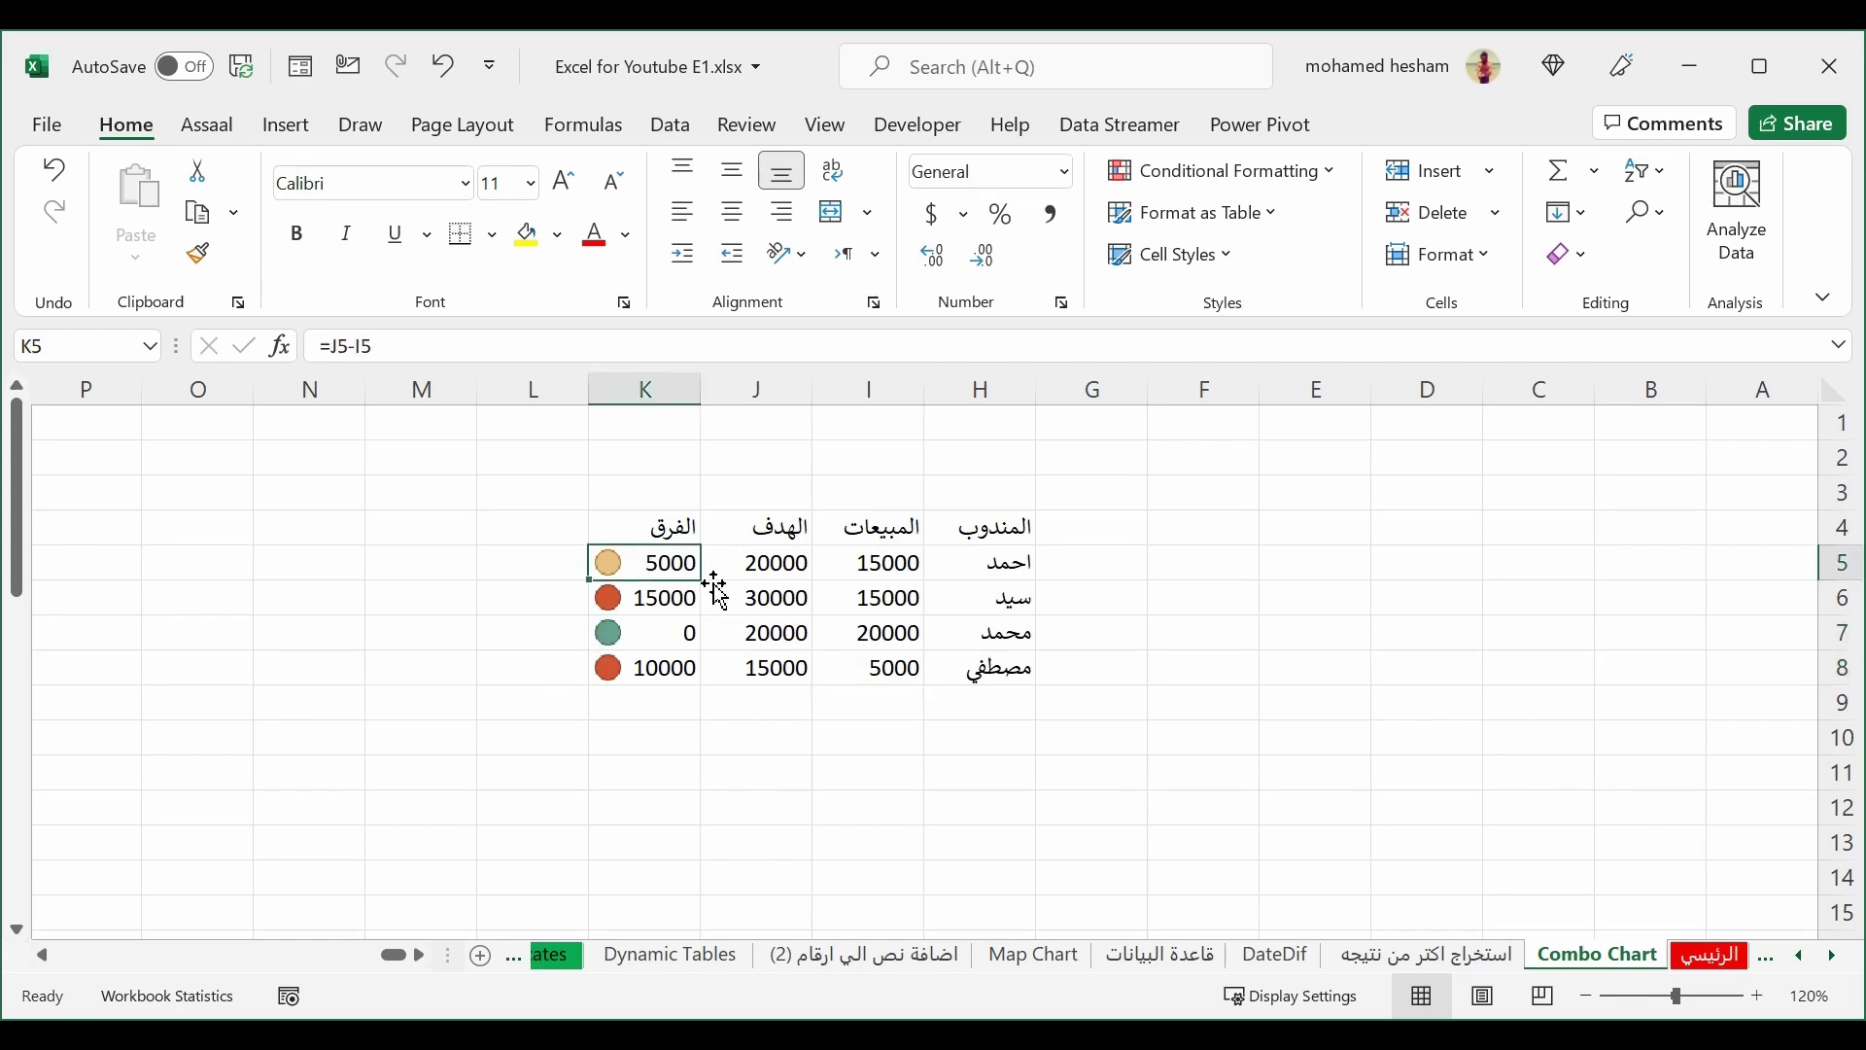
{"action": "left_click", "coordinate": [843, 565]}
{"action": "left_click", "coordinate": [776, 569]}
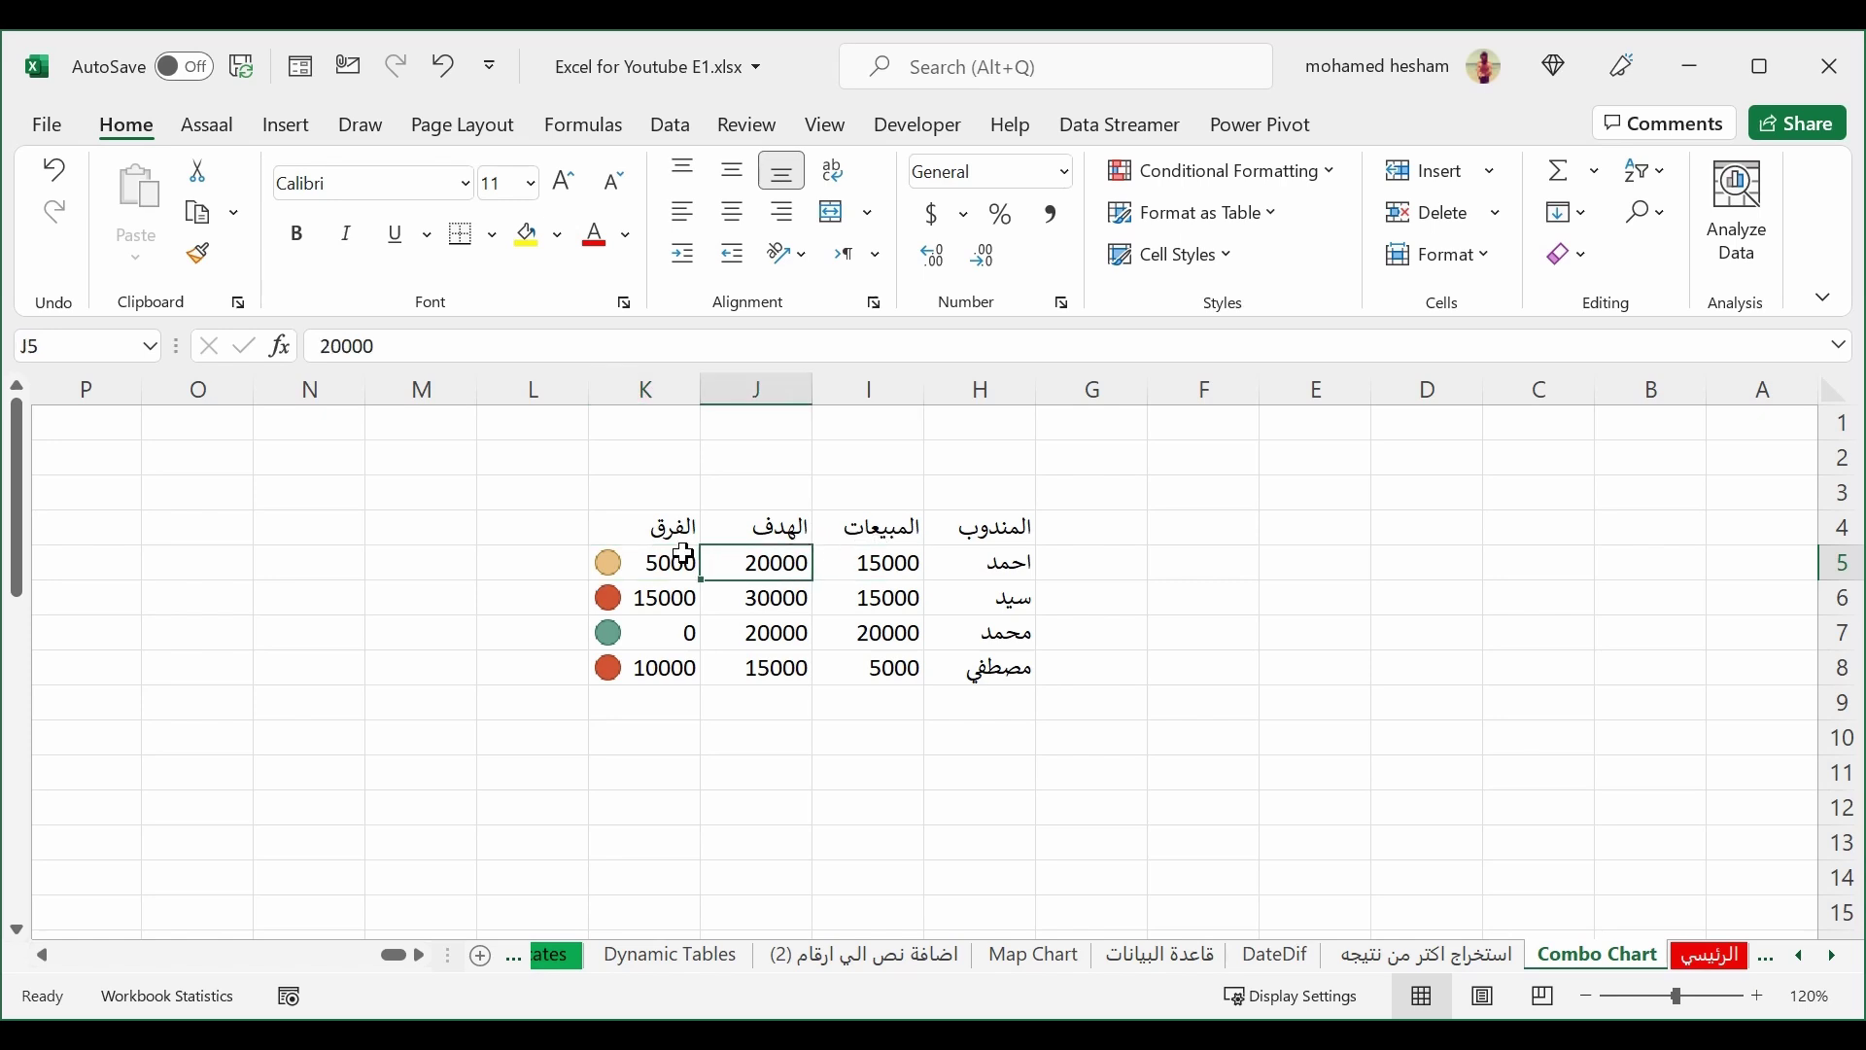
{"action": "left_click", "coordinate": [598, 560]}
{"action": "left_click", "coordinate": [642, 671]}
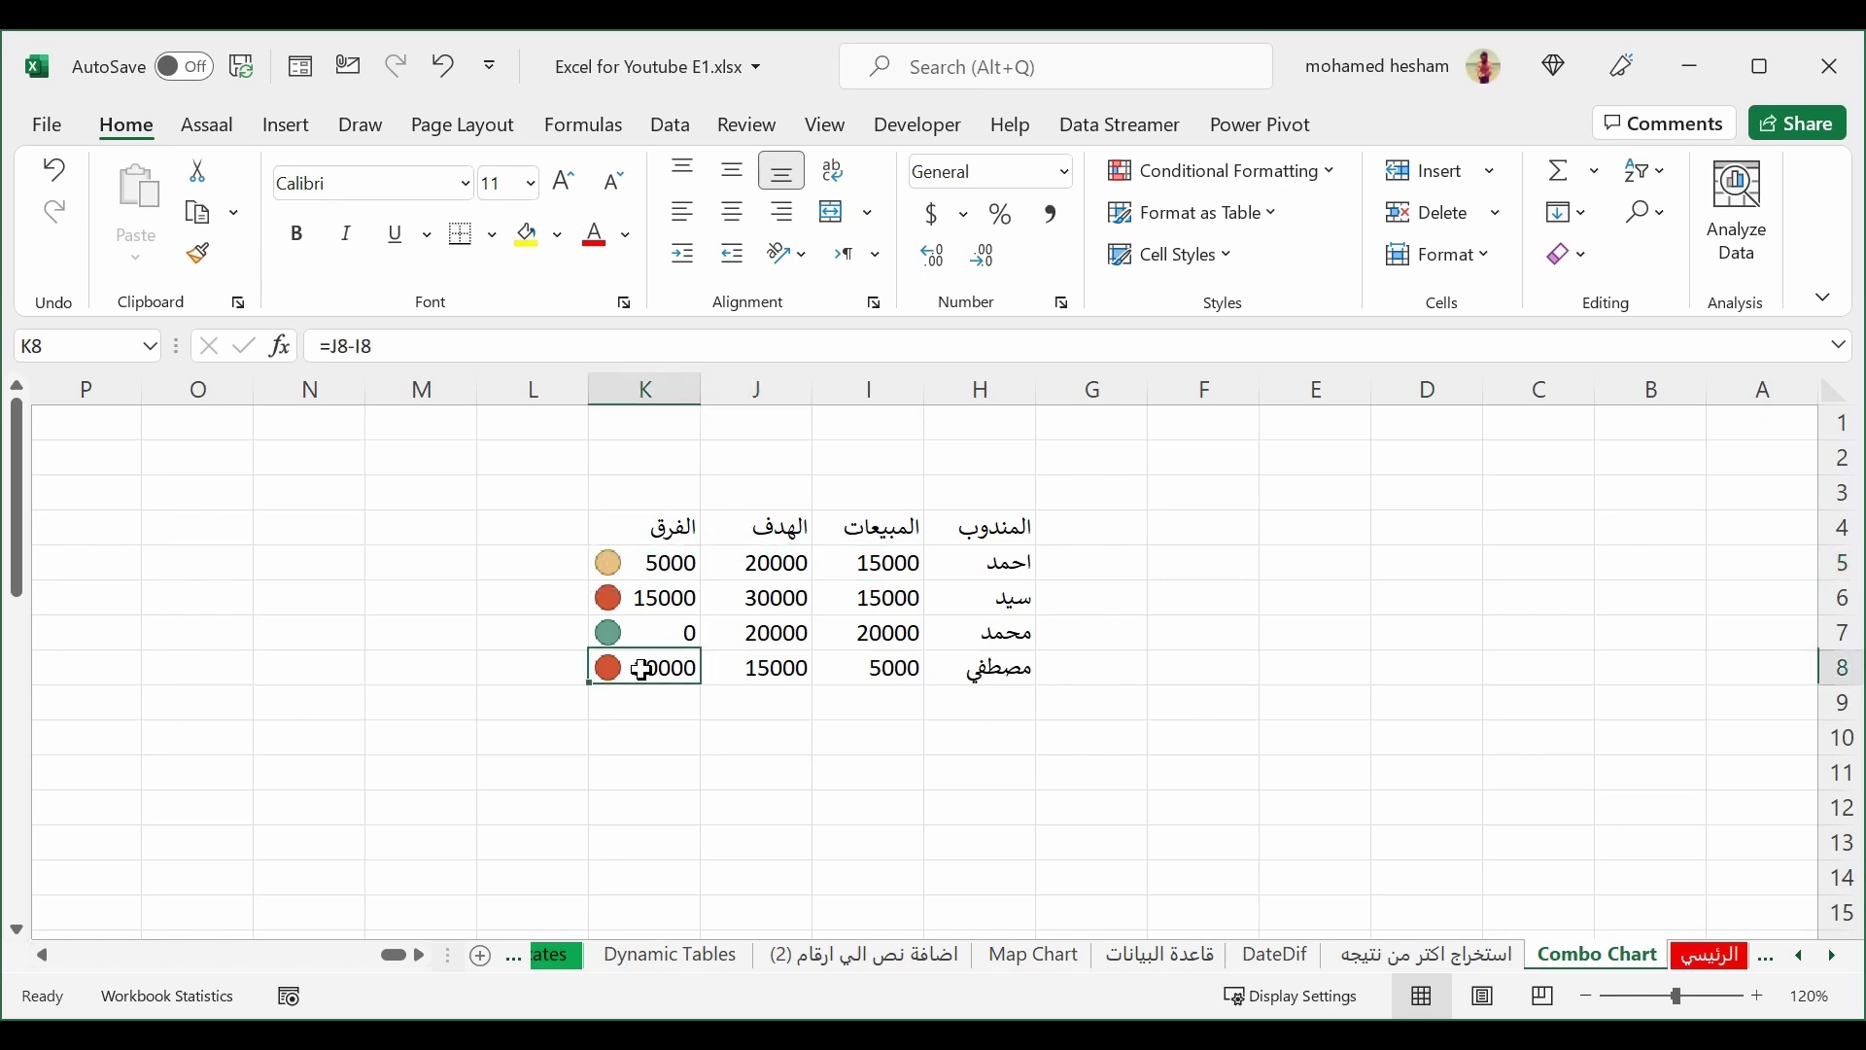